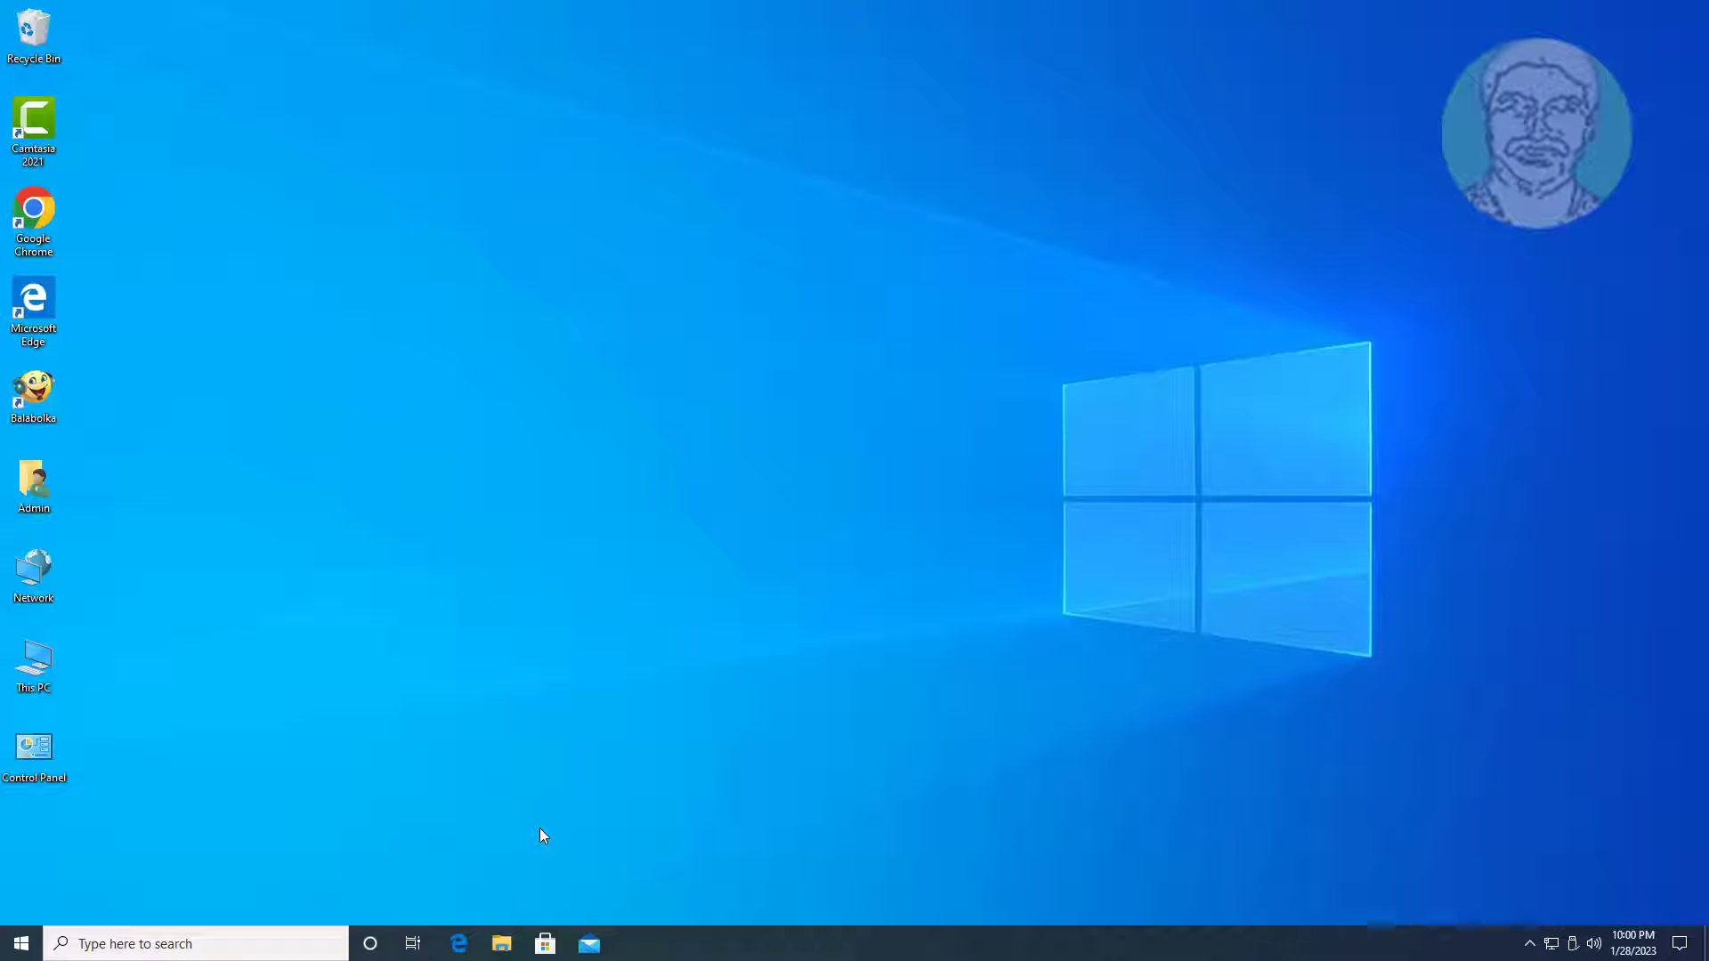
# Shrink the C: partition on Disk 0 by 1024 MB in Disk Management.
pyautogui.rightClick(22, 942)
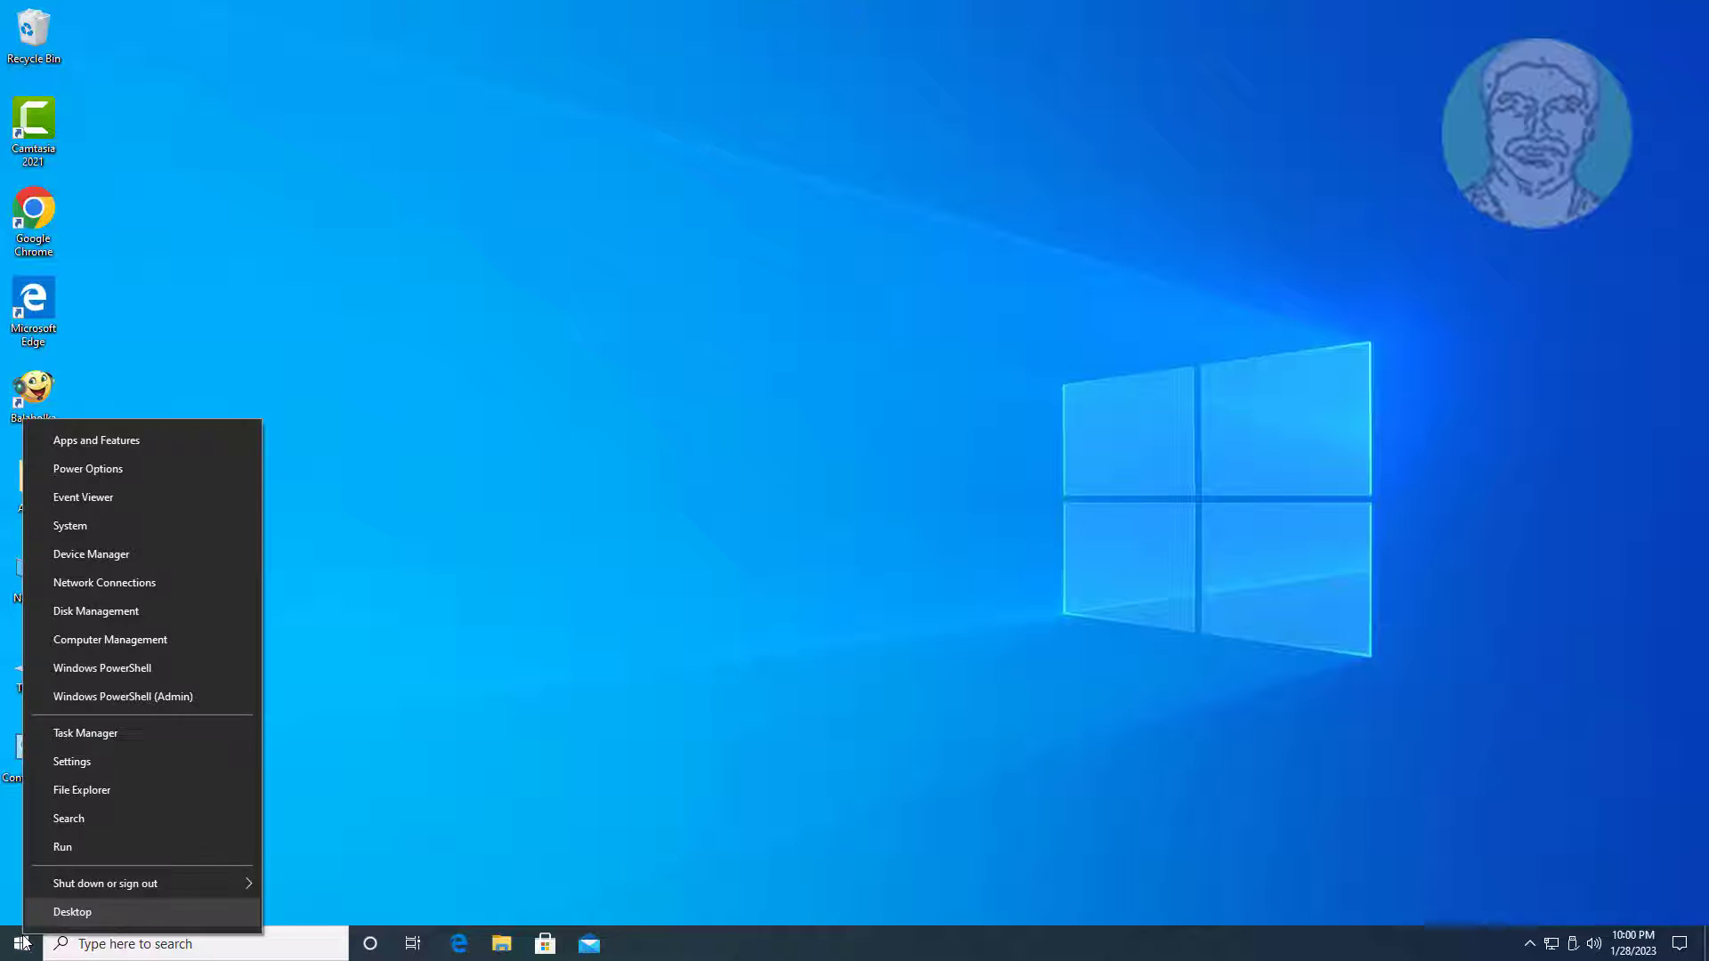
pyautogui.click(96, 611)
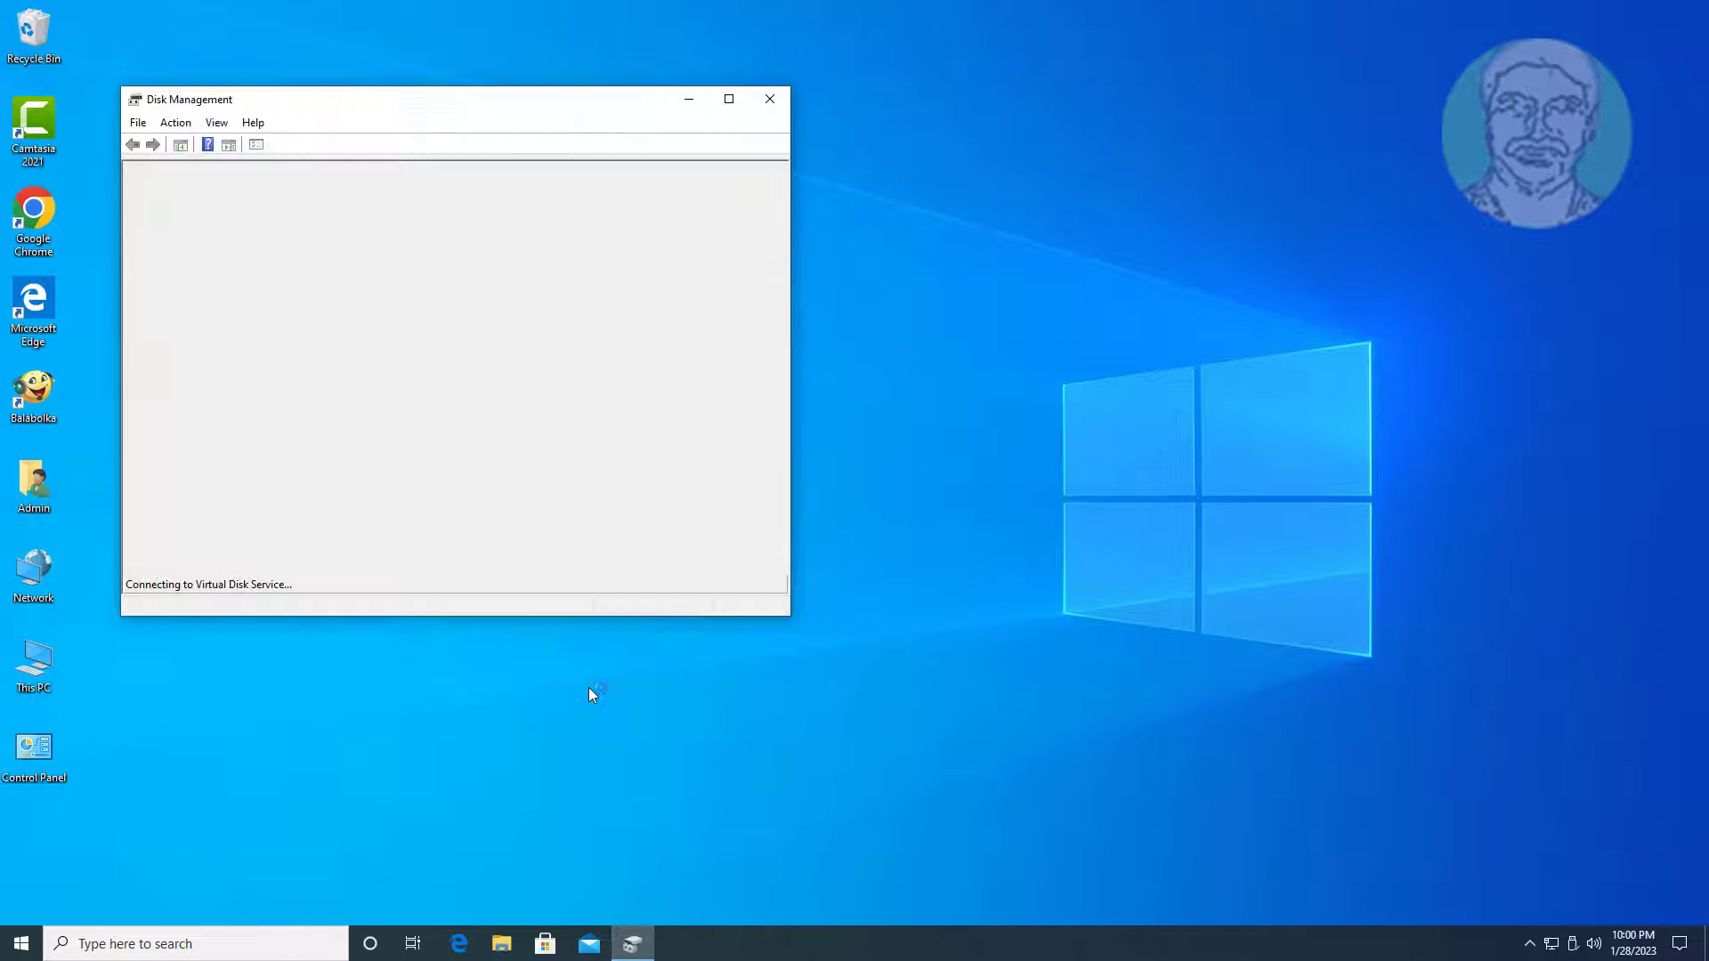
pyautogui.click(594, 447)
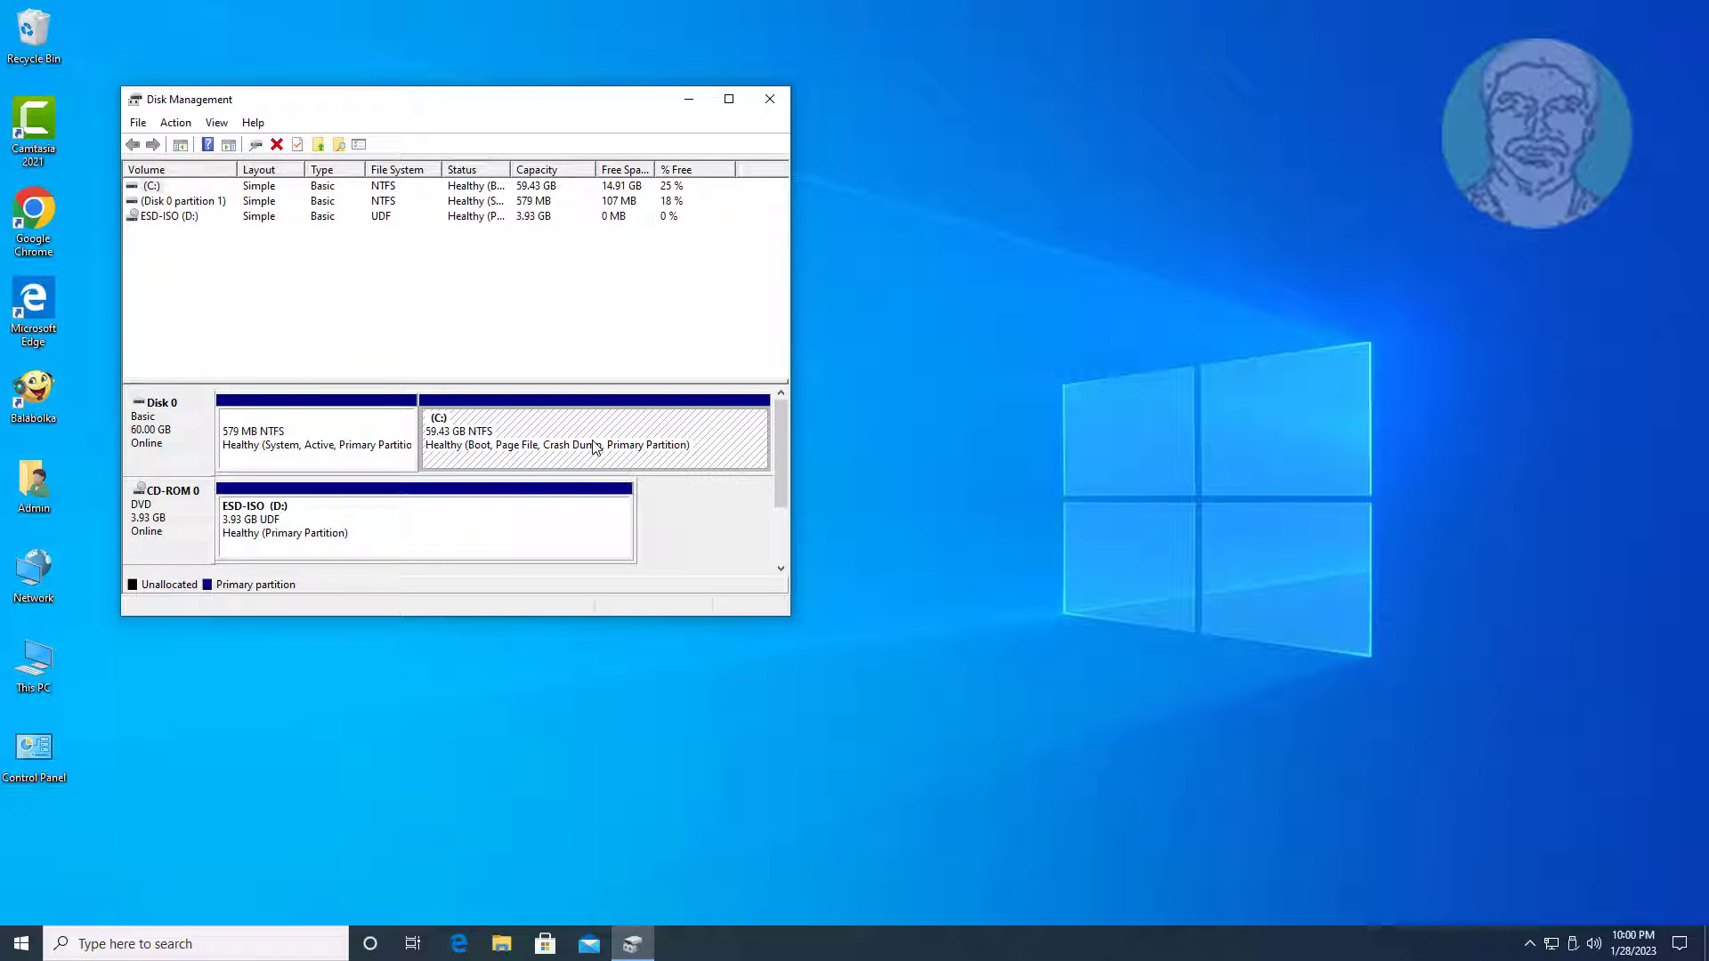
pyautogui.rightClick(594, 447)
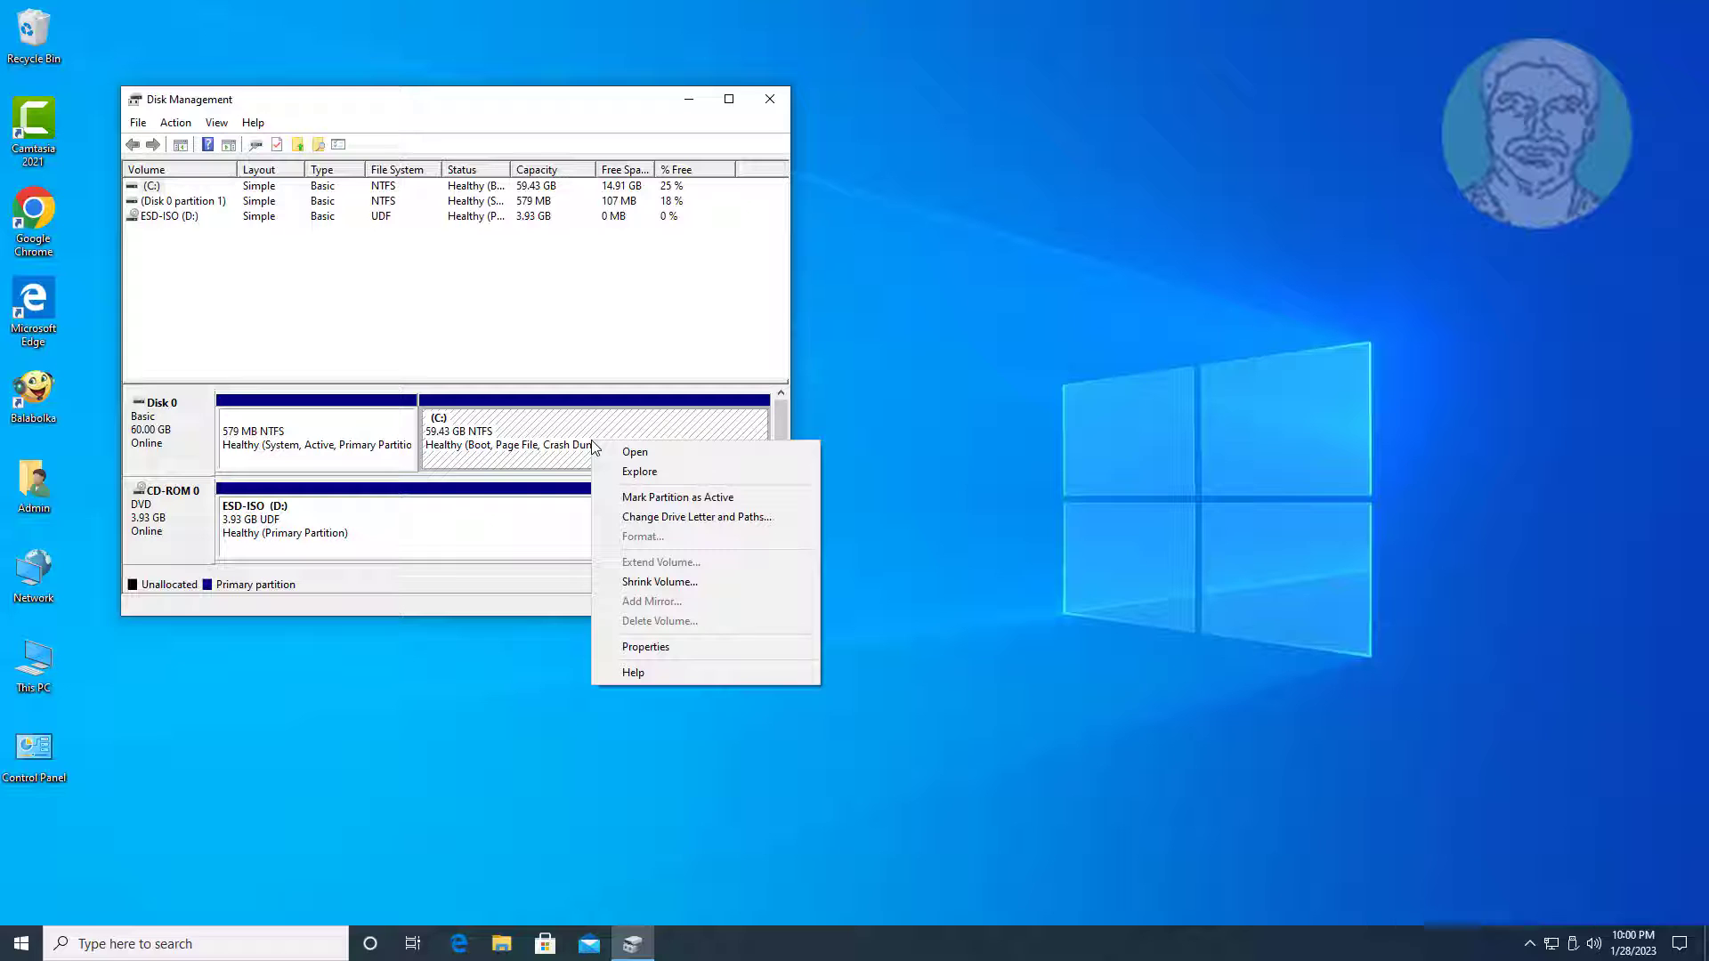
pyautogui.click(663, 580)
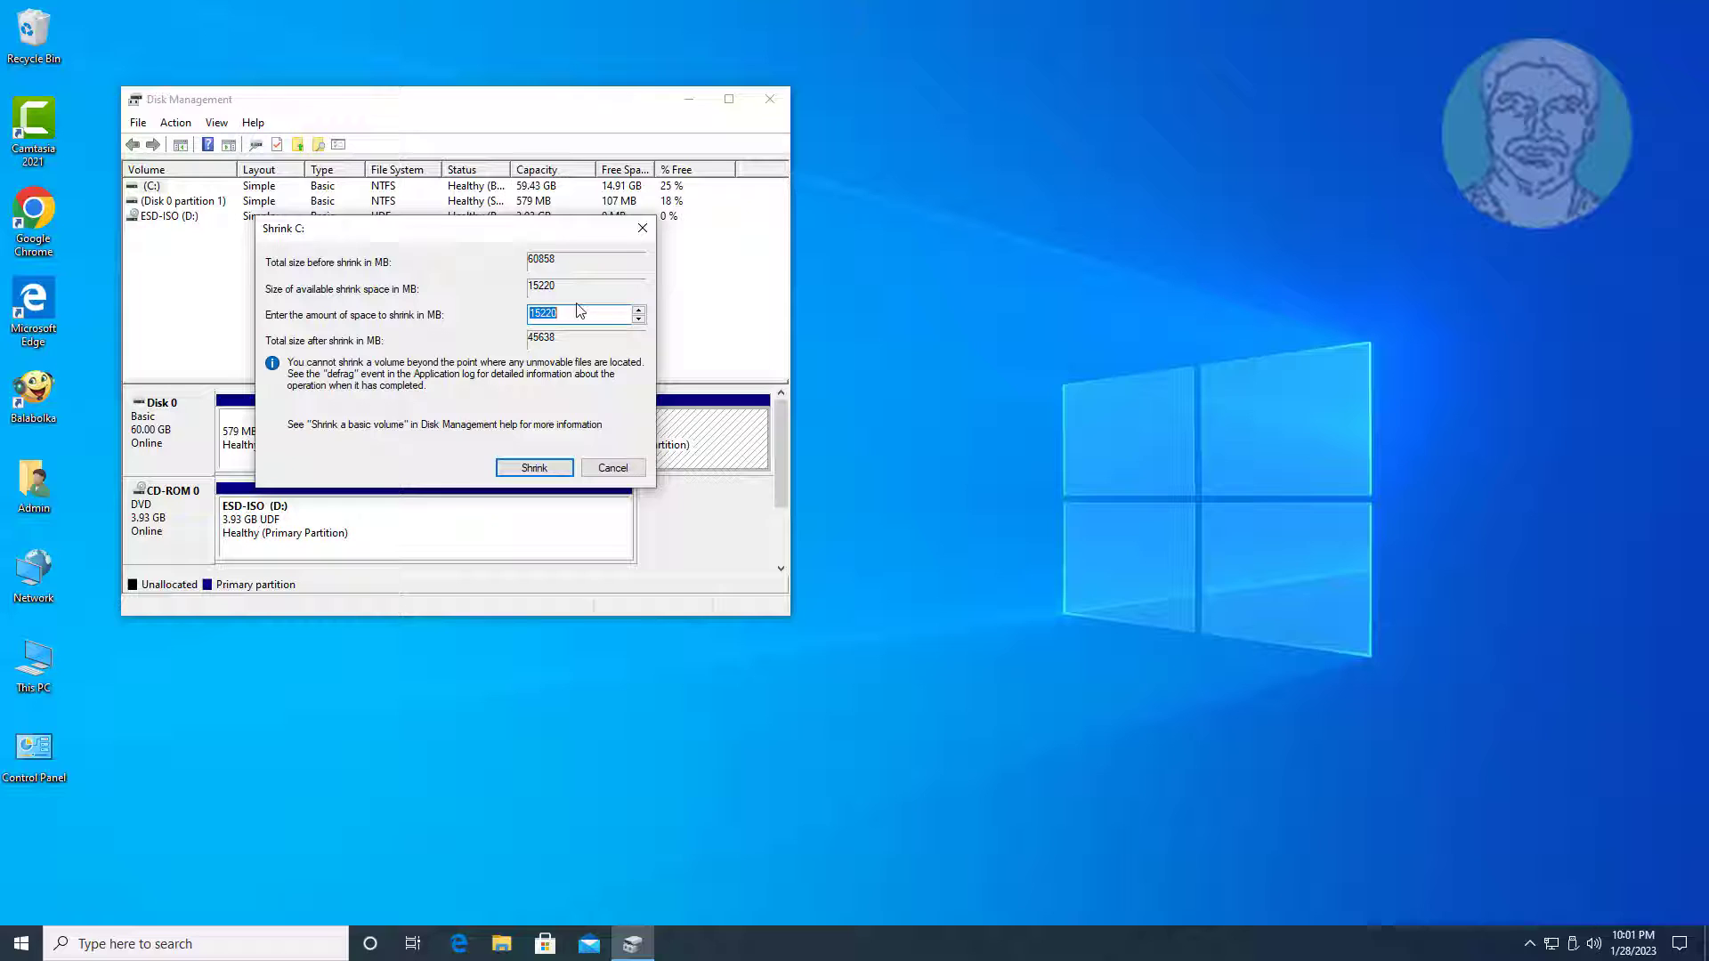
pyautogui.write('1024')
pyautogui.click(568, 468)
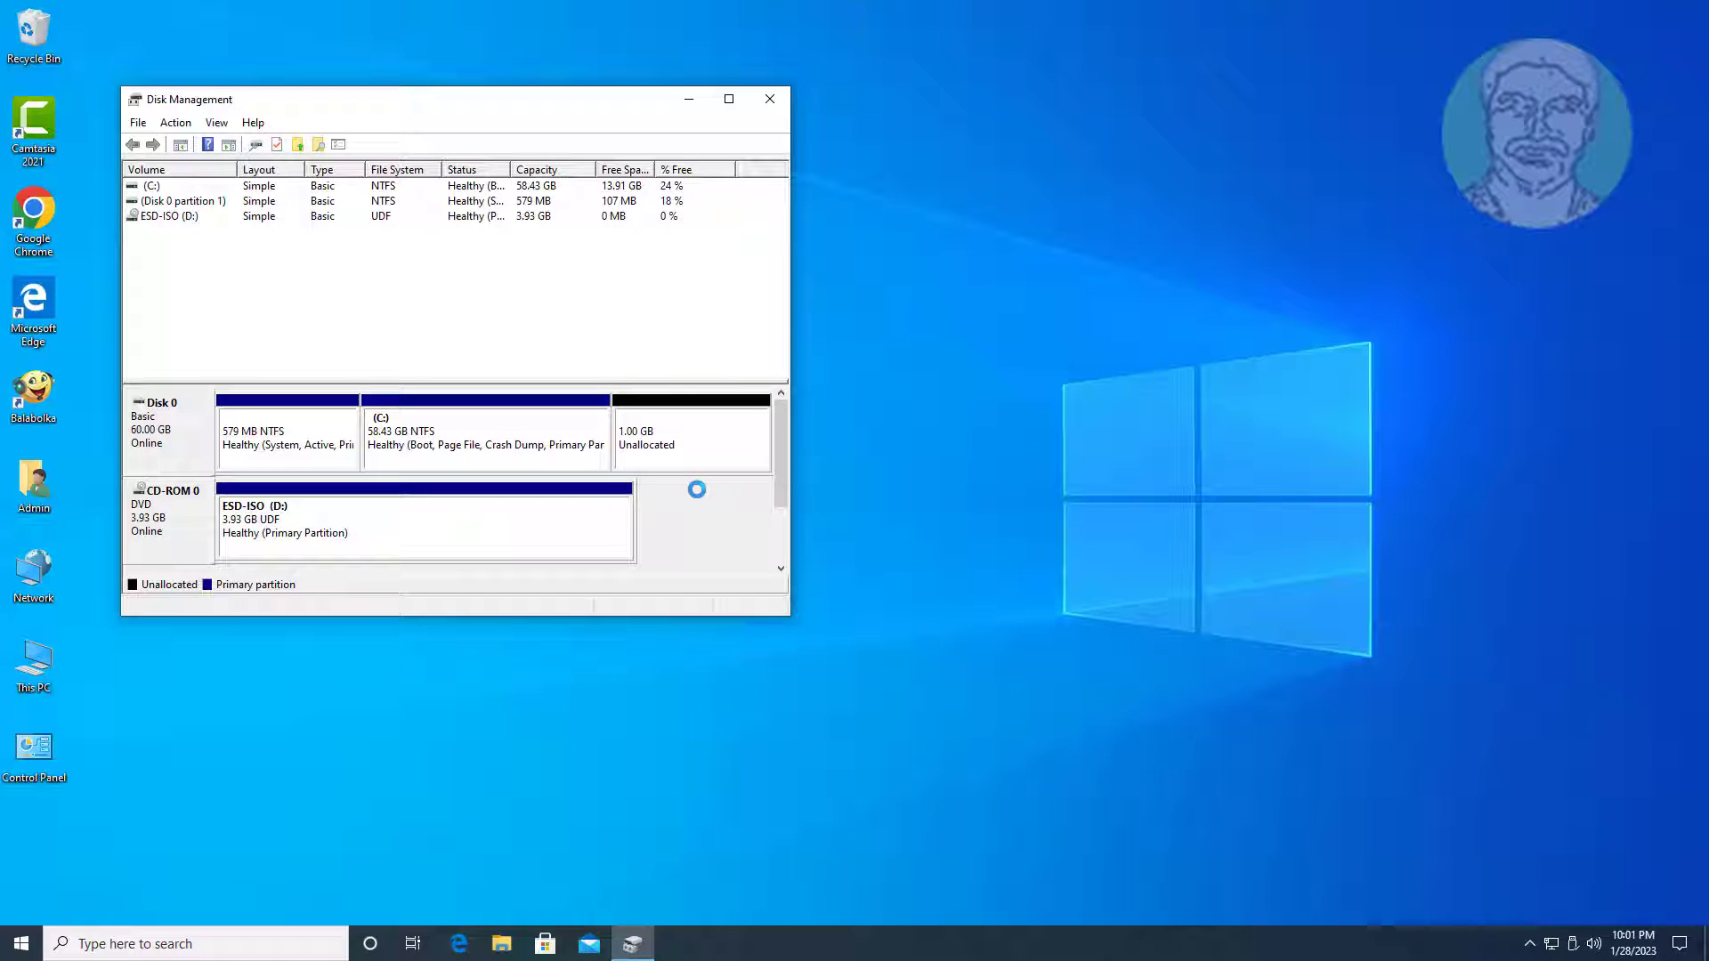
# Create a 1024 MB NTFS simple volume E: labelled 'System Reserved' from the unallocated space.
pyautogui.rightClick(738, 438)
pyautogui.click(790, 438)
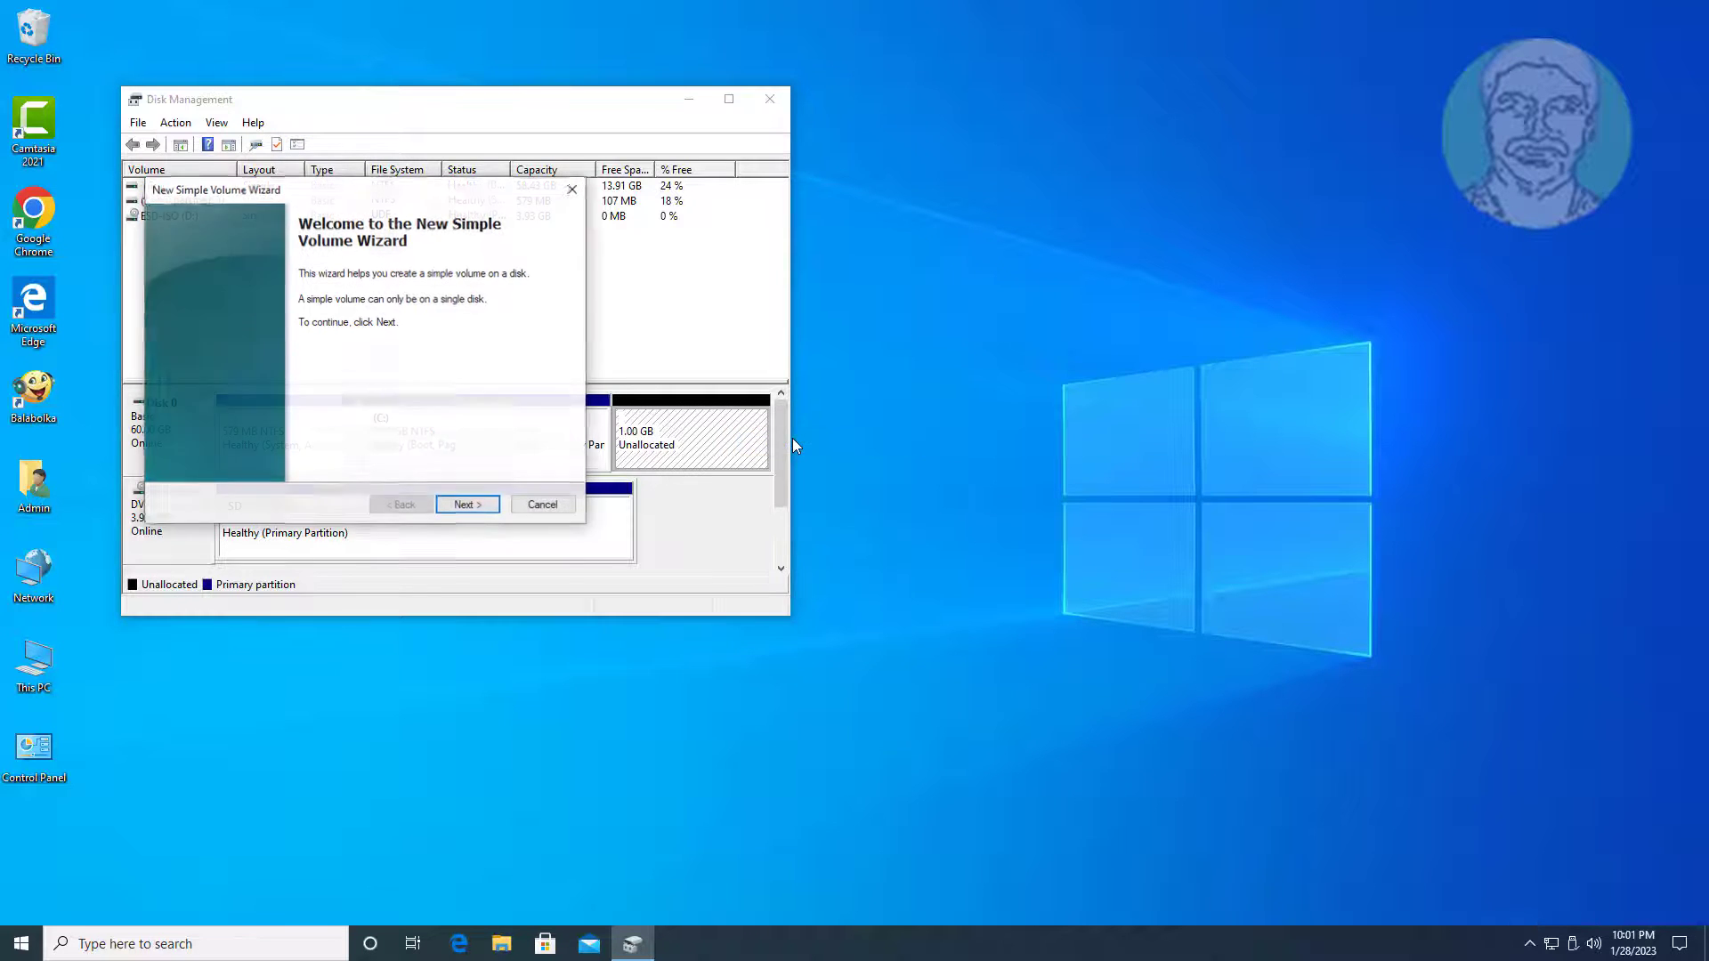
pyautogui.click(484, 504)
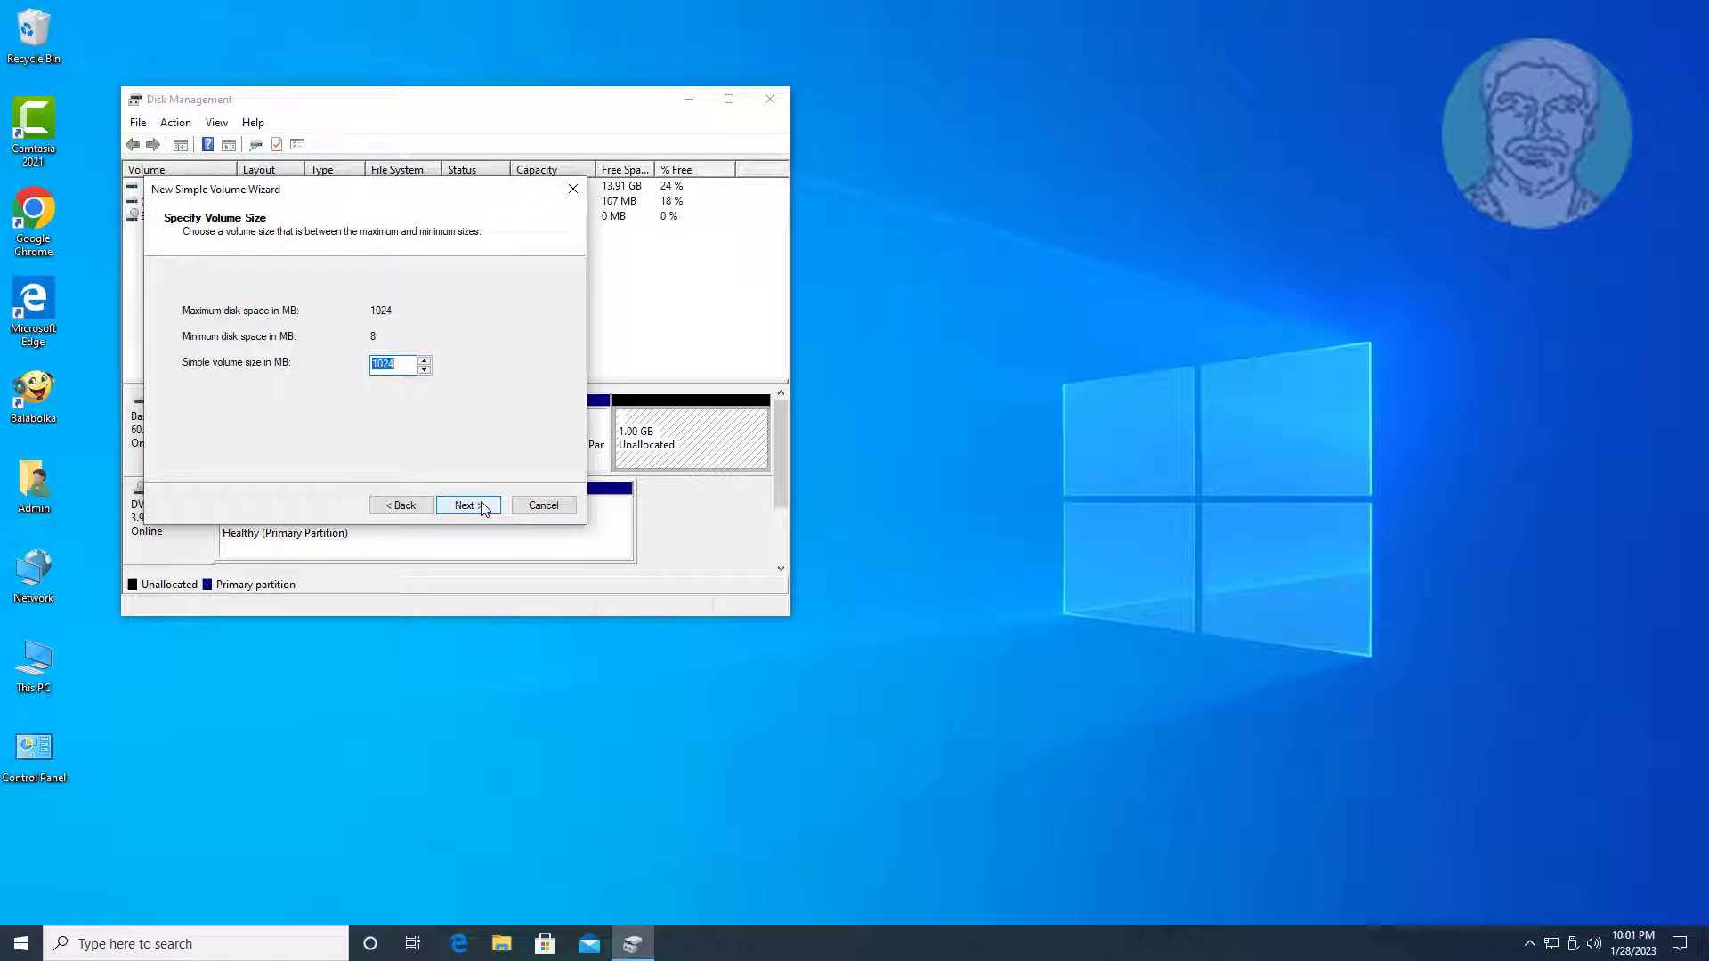
pyautogui.click(484, 508)
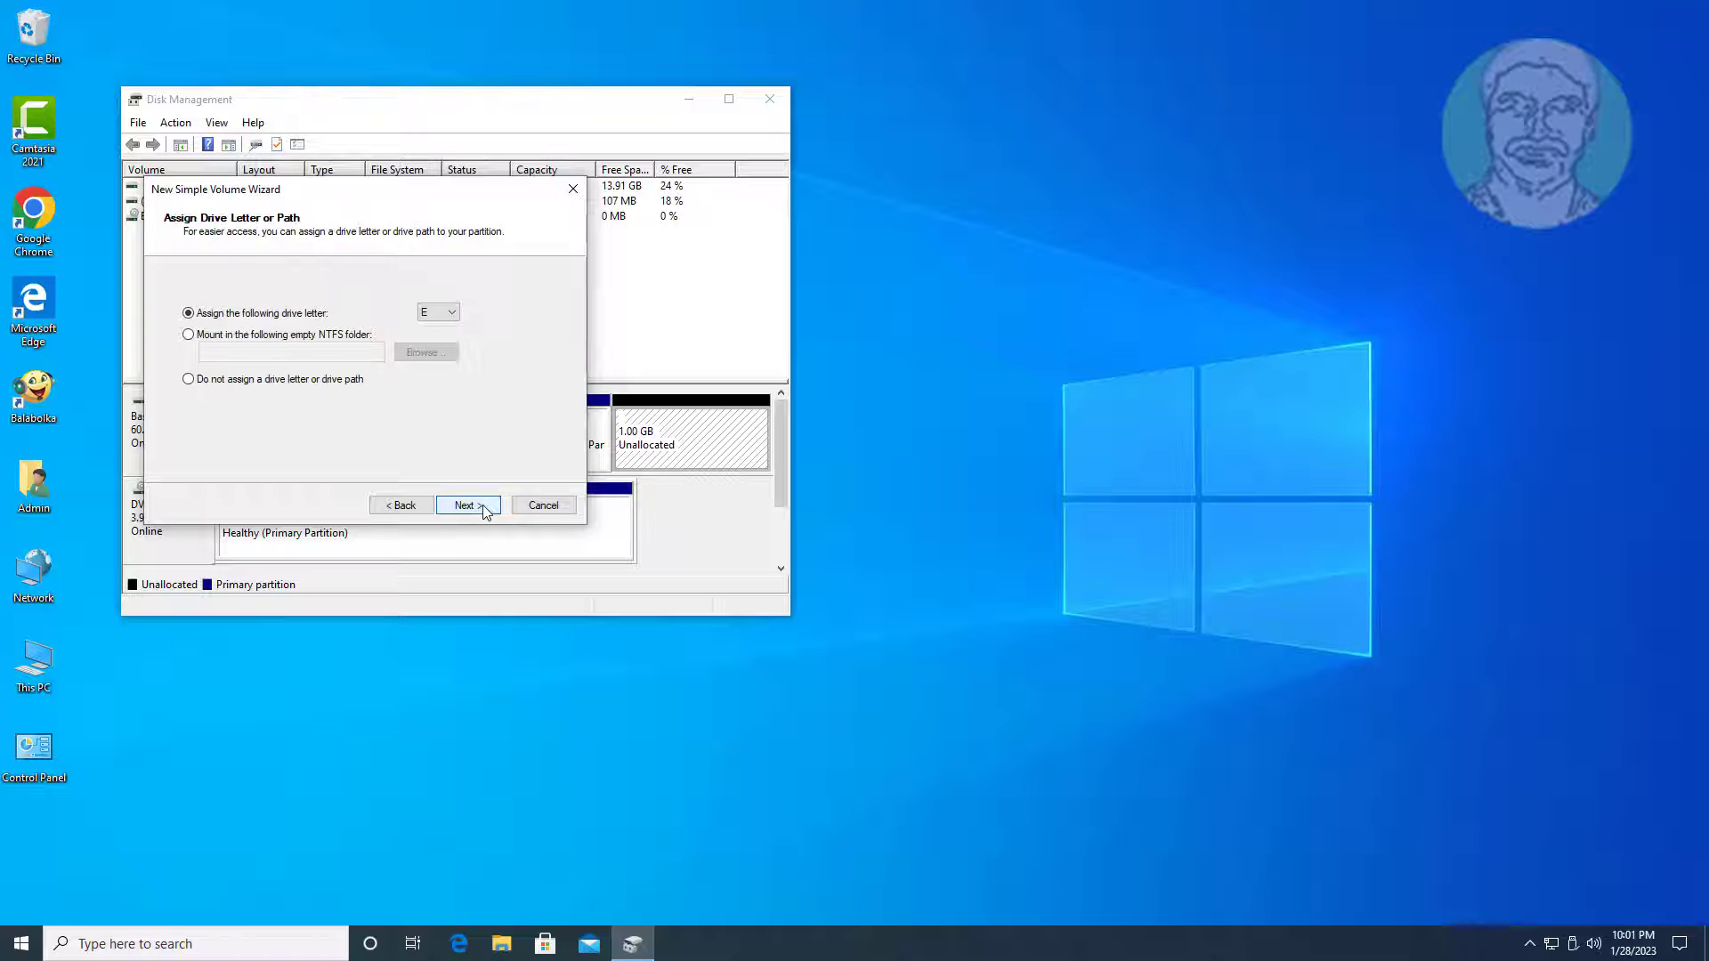
pyautogui.click(485, 508)
pyautogui.click(416, 400)
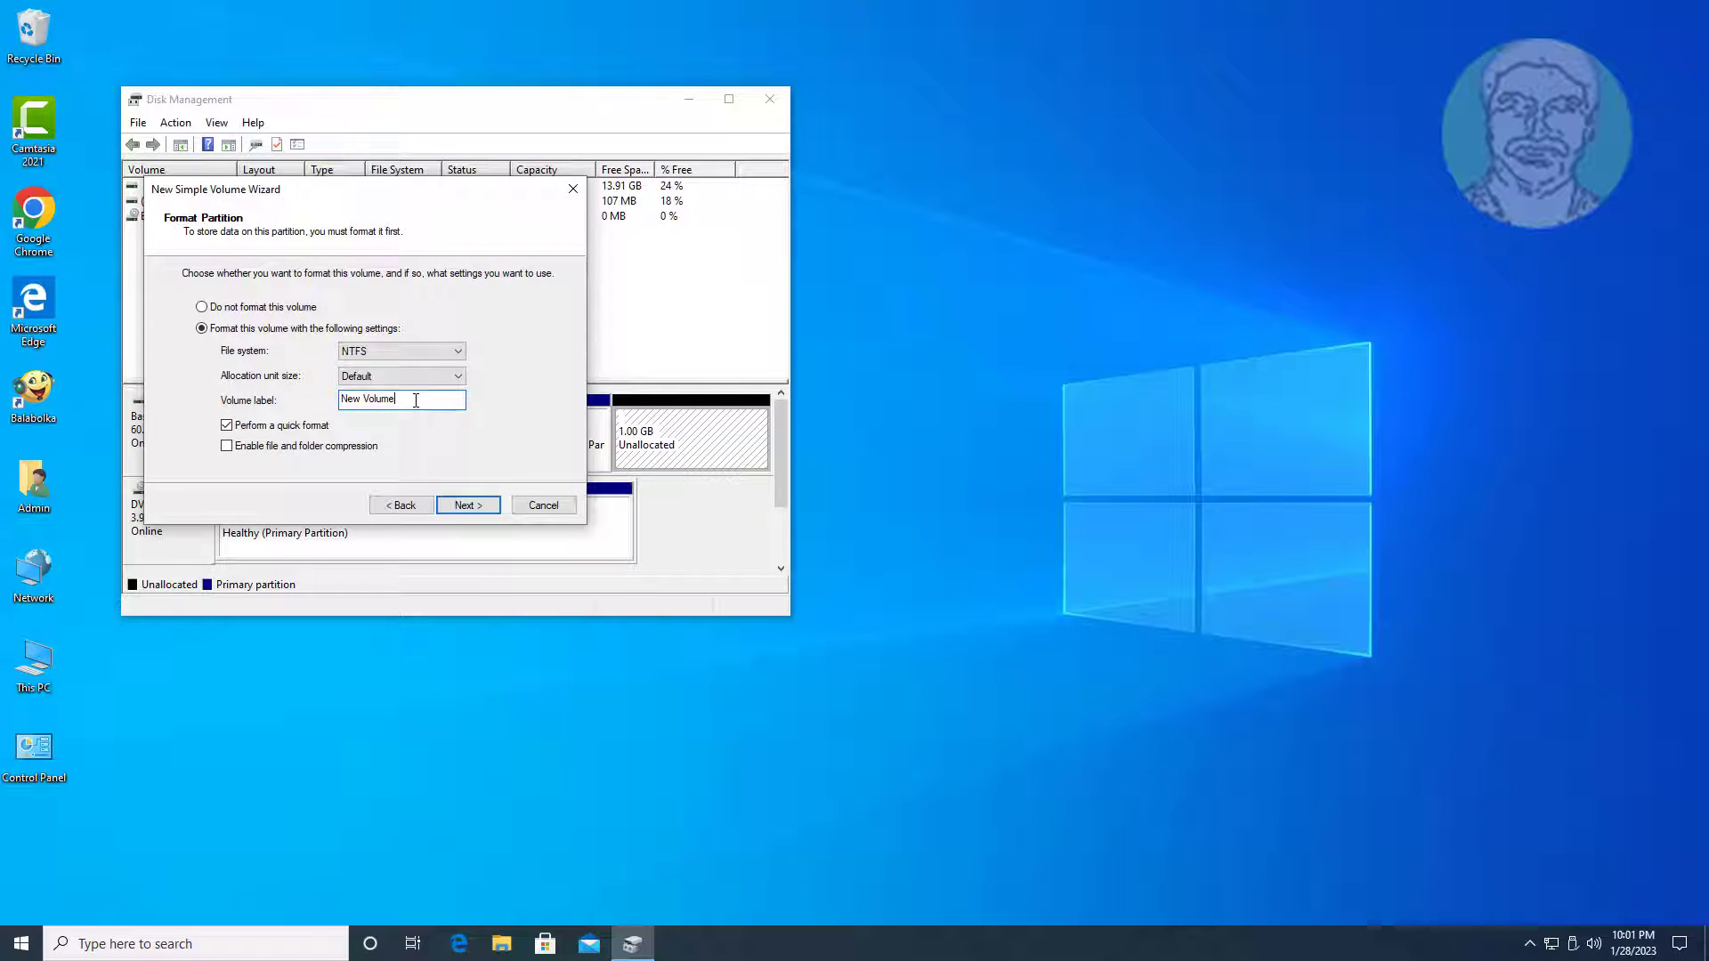
pyautogui.hotkey('ctrl', 'a')
pyautogui.write('System Reserved')
pyautogui.click(469, 509)
pyautogui.click(468, 506)
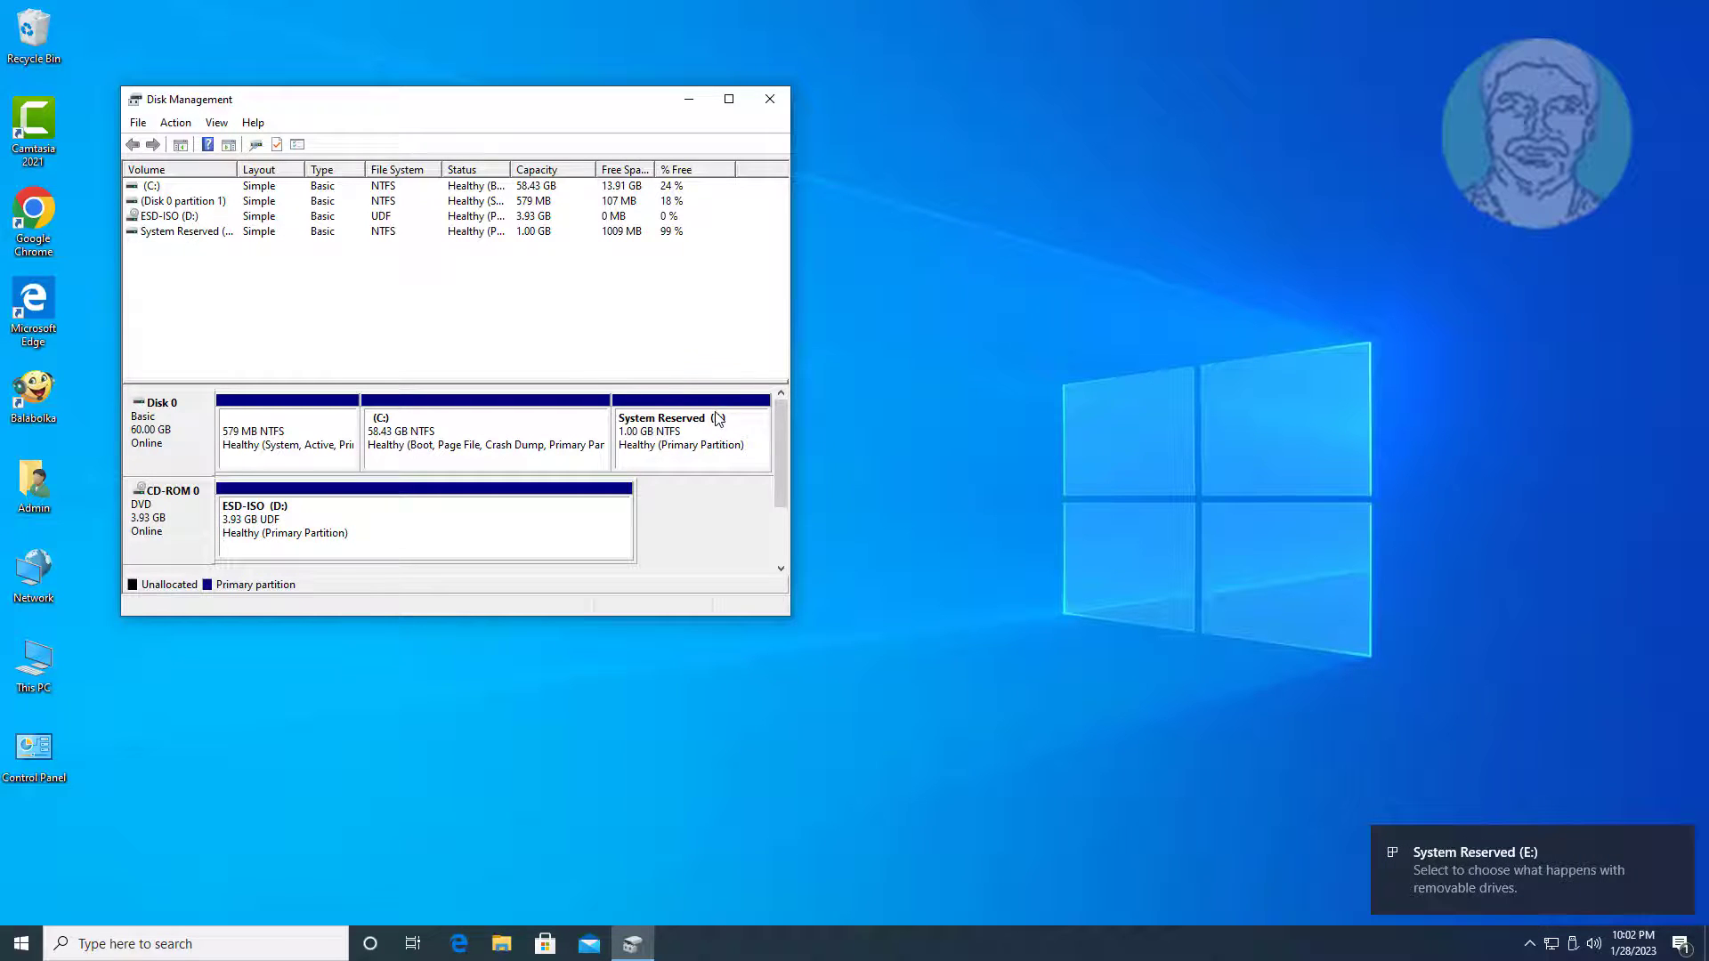
# Minimize Disk Management, dismiss the new drive notification and open File Explorer.
pyautogui.click(686, 100)
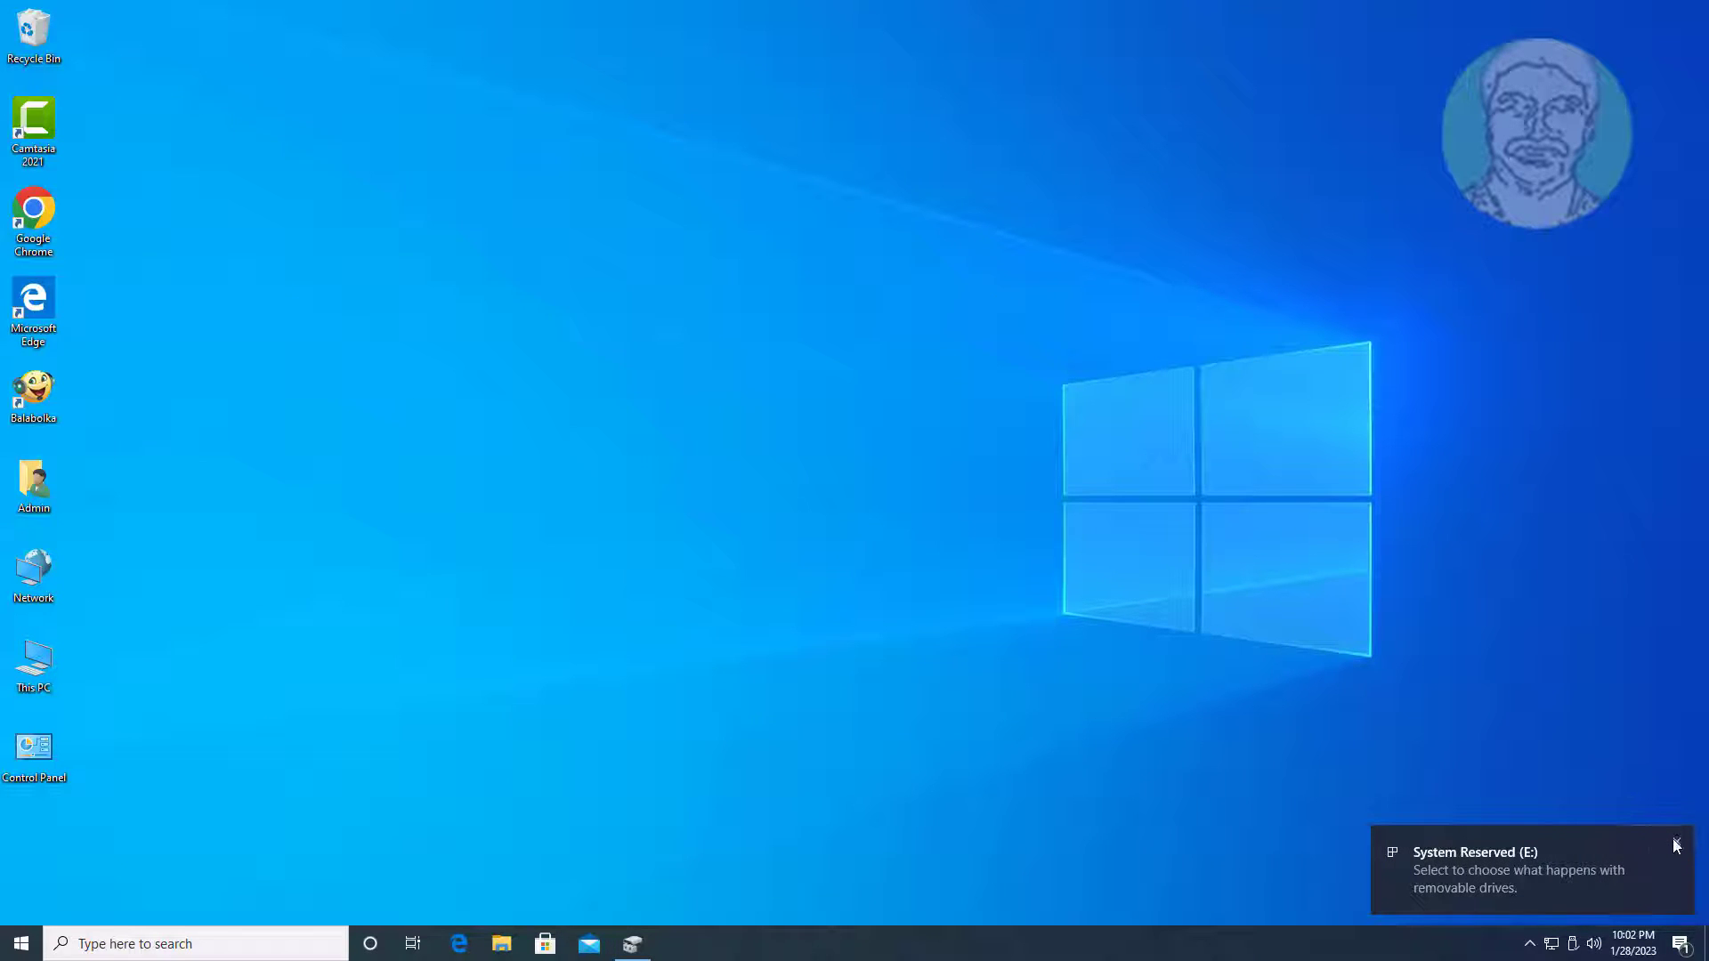
pyautogui.click(1674, 840)
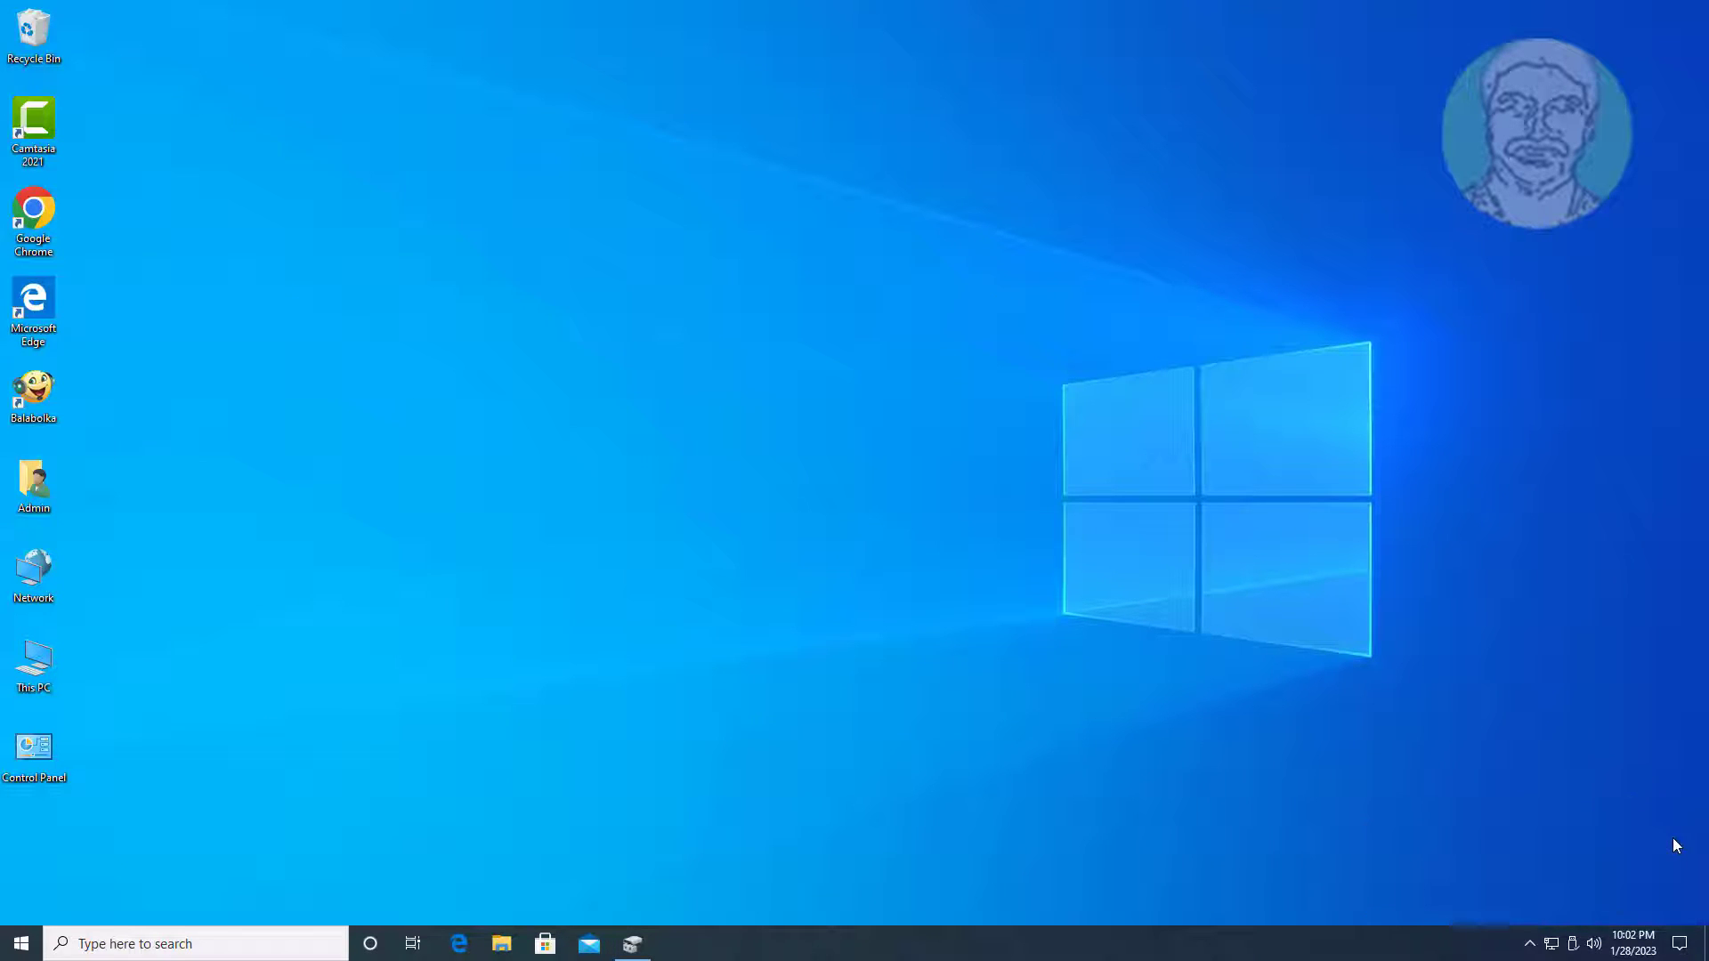
pyautogui.click(502, 945)
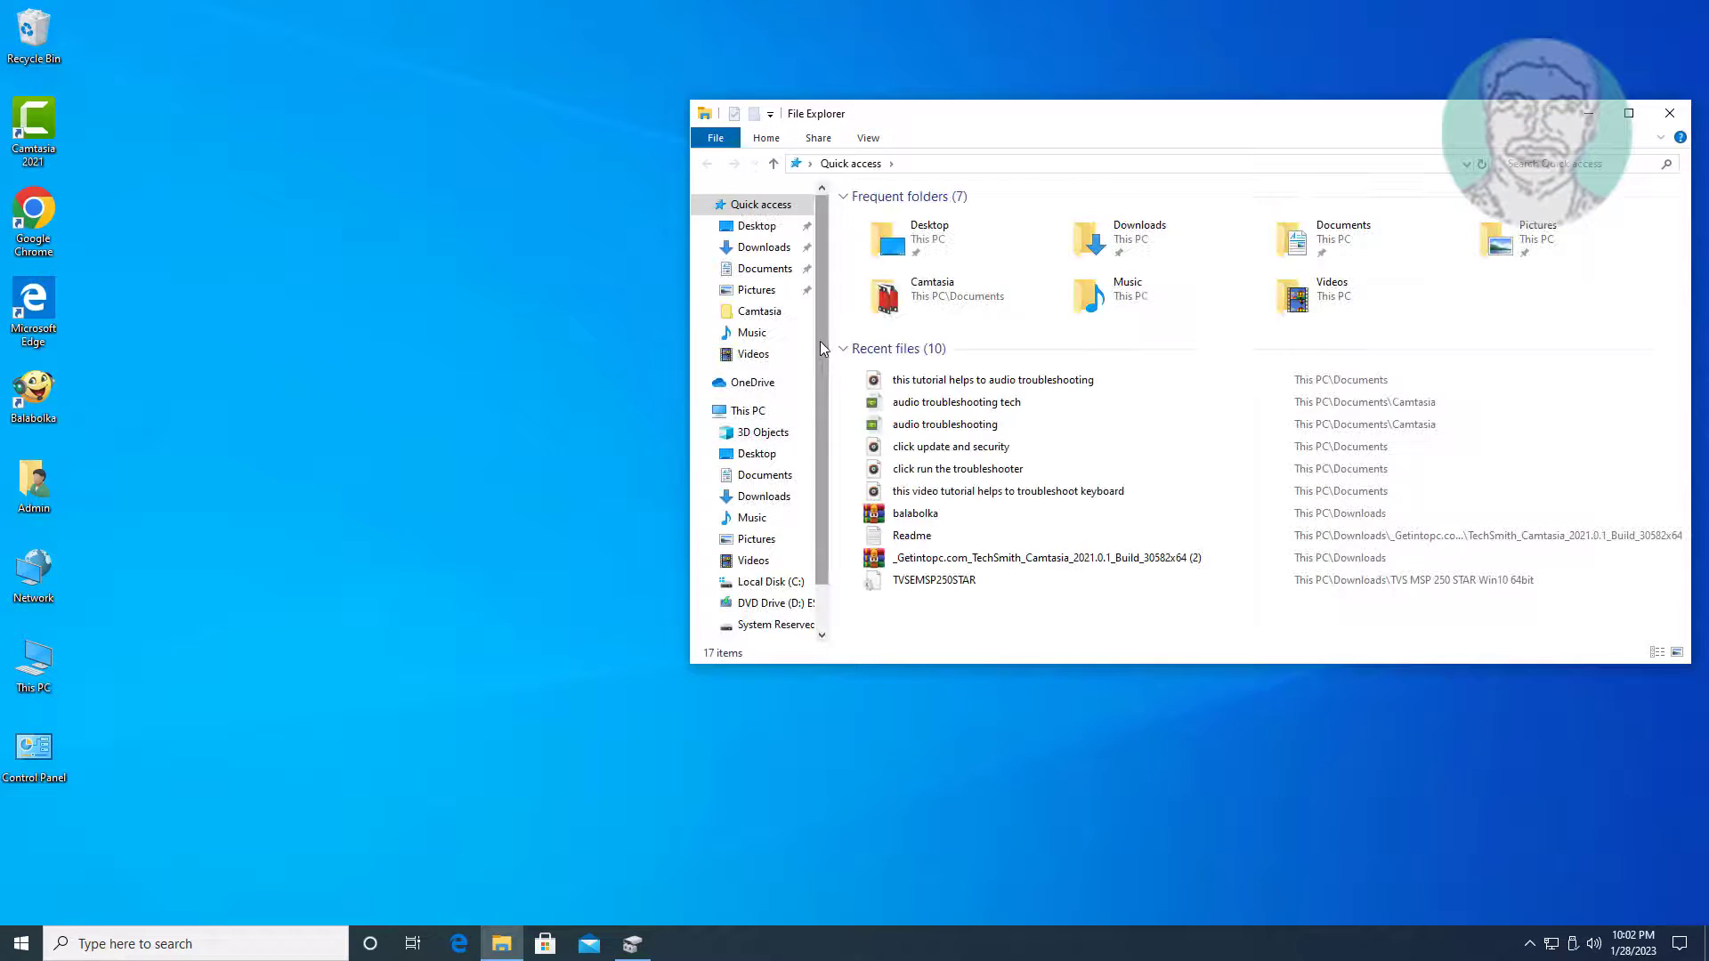
# In Folder Options, show hidden files, folders and drives and stop hiding protected OS files.
pyautogui.click(867, 138)
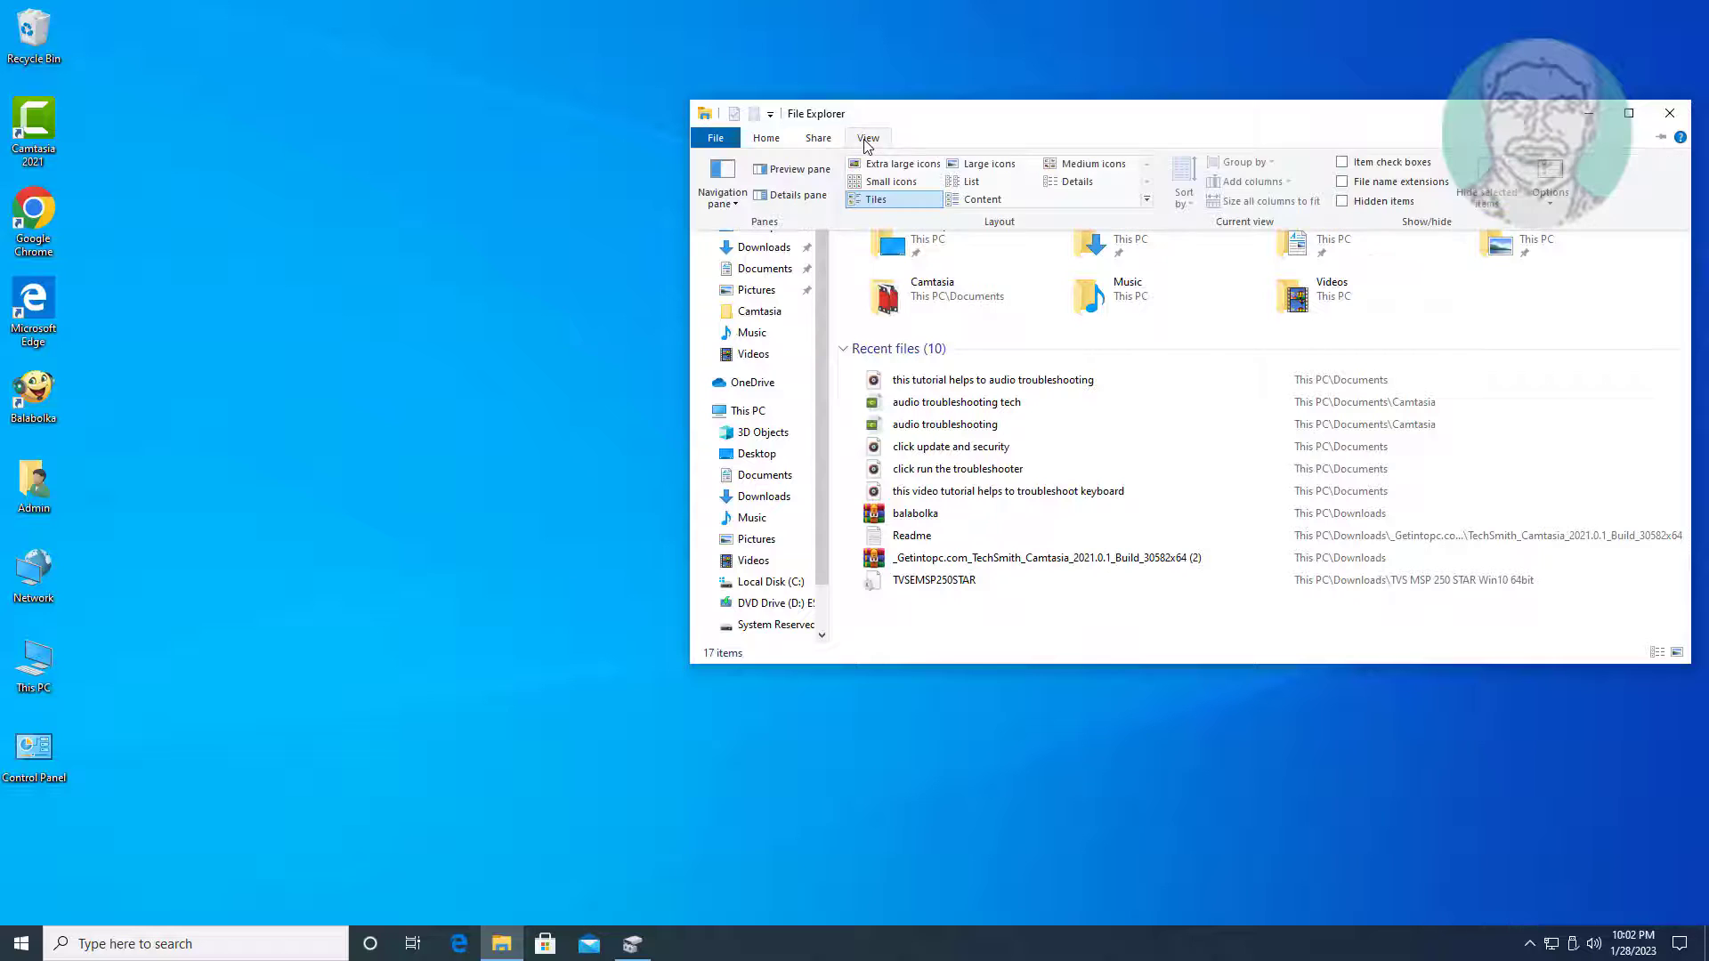
pyautogui.click(1558, 178)
pyautogui.click(778, 239)
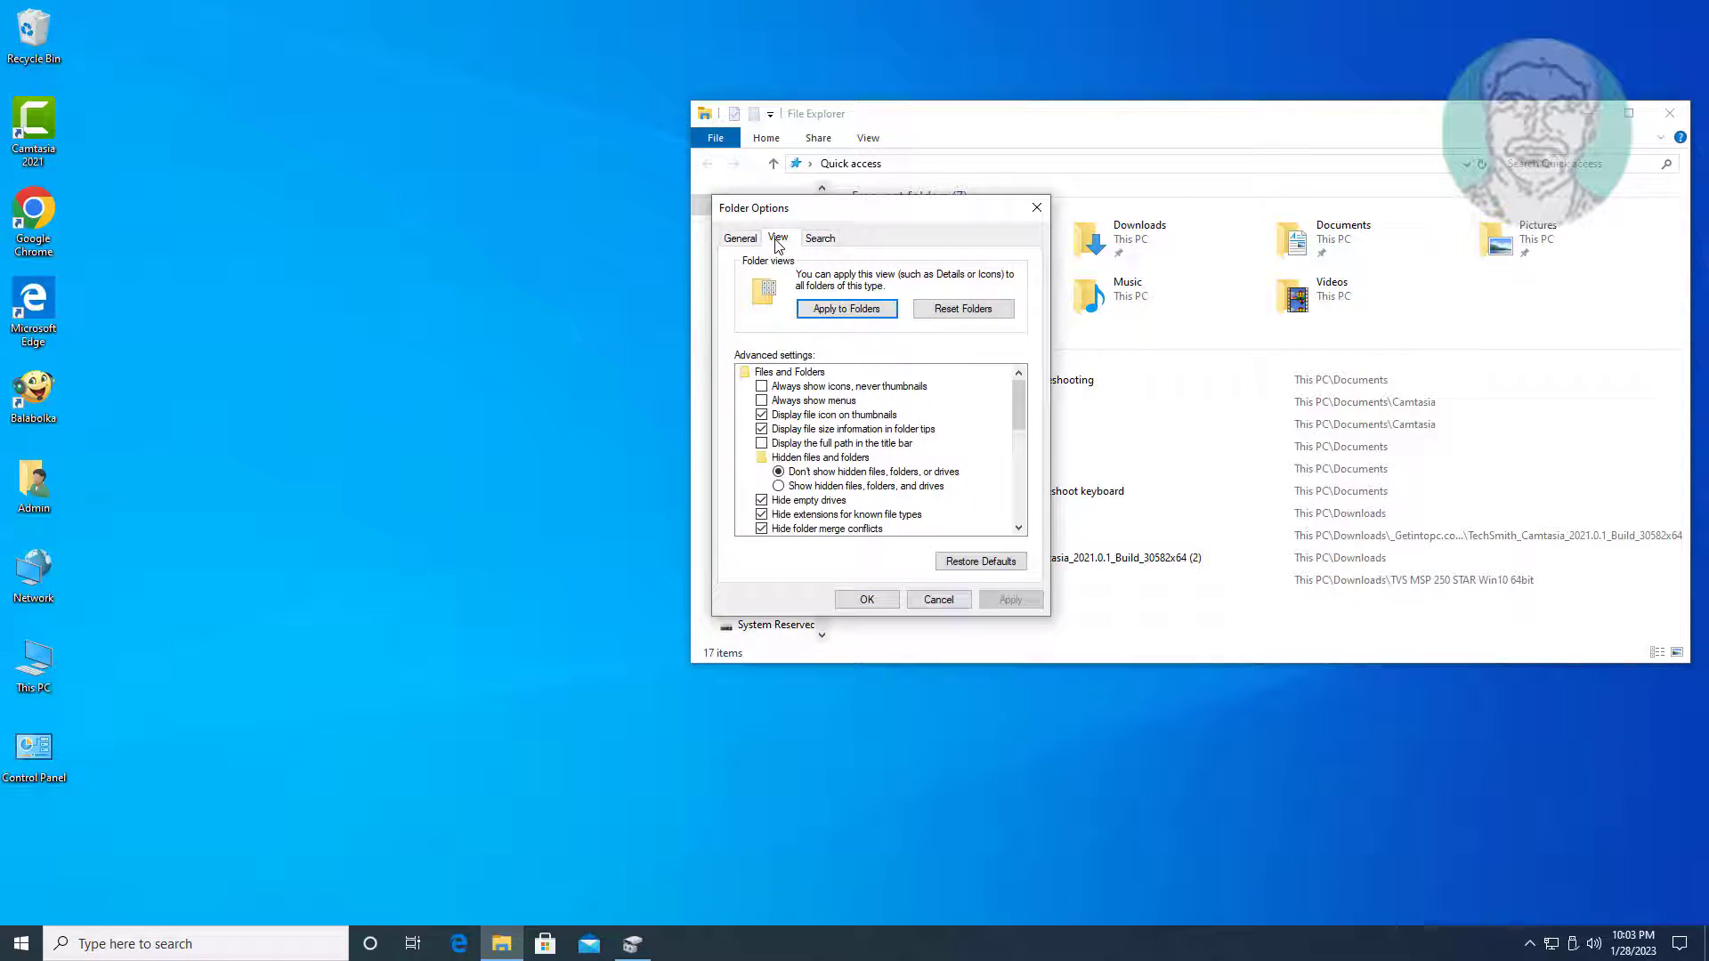
pyautogui.click(780, 487)
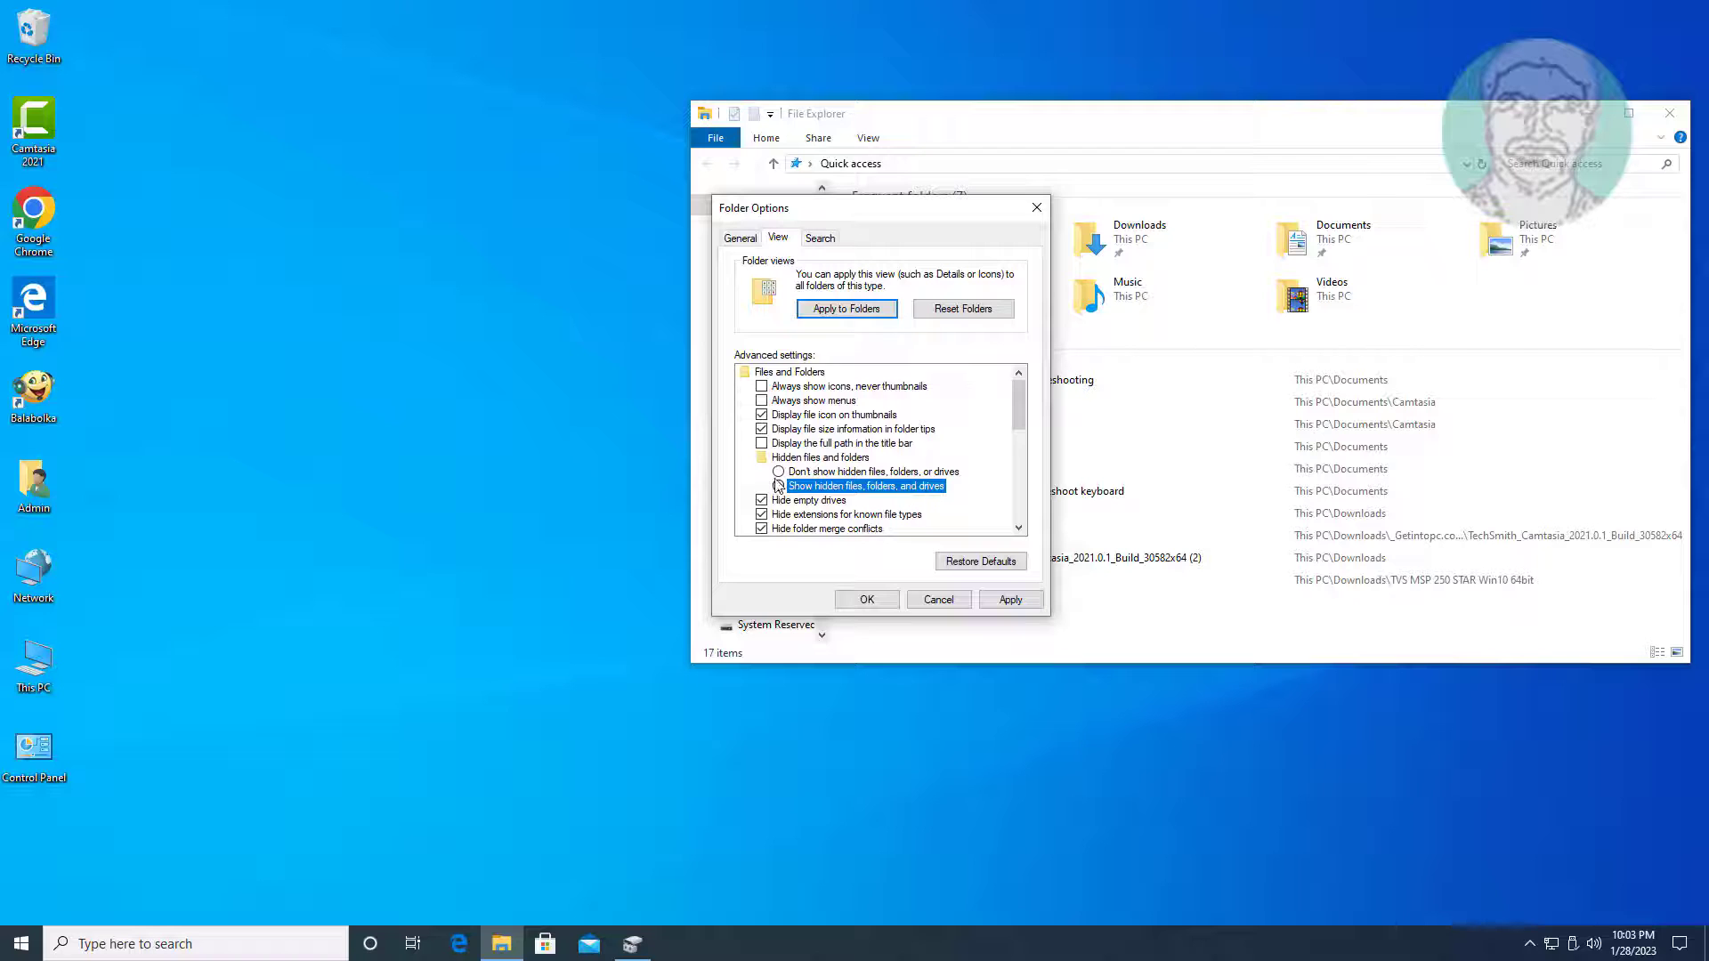
pyautogui.scroll(-2, 933, 494)
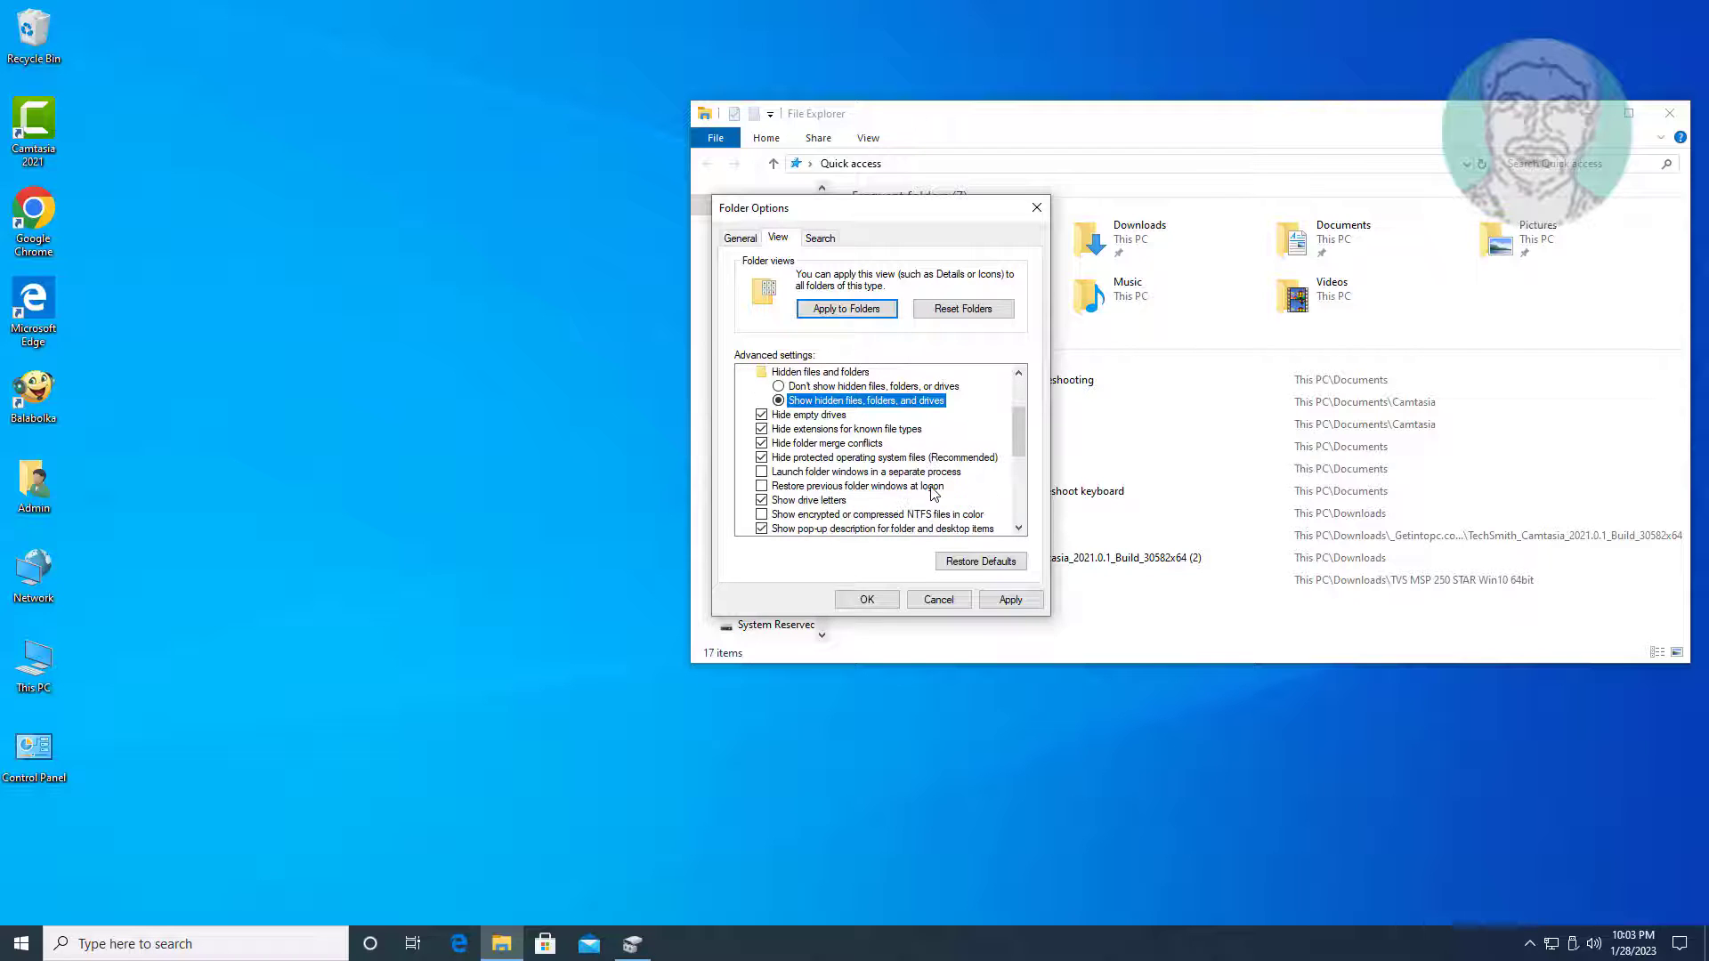
pyautogui.click(762, 458)
pyautogui.click(985, 496)
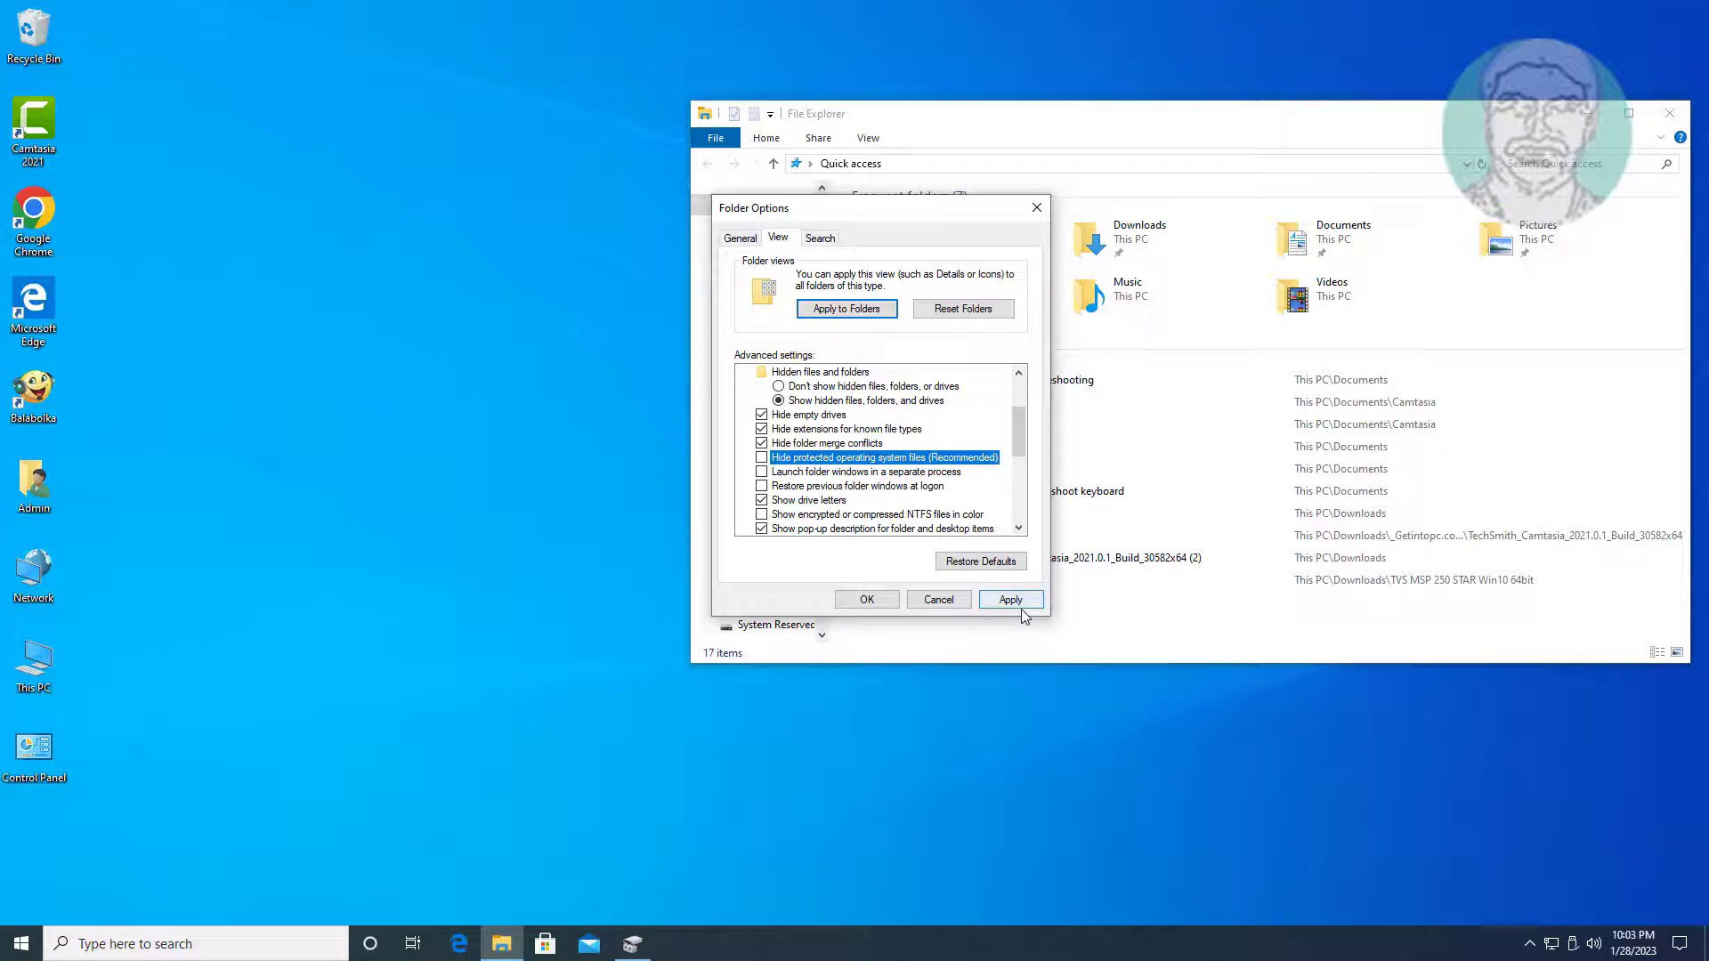
pyautogui.click(995, 601)
# Browse to C:\Windows\System32\Recovery to confirm ReAgent and Winre.wim exist, then close Explorer.
pyautogui.click(866, 599)
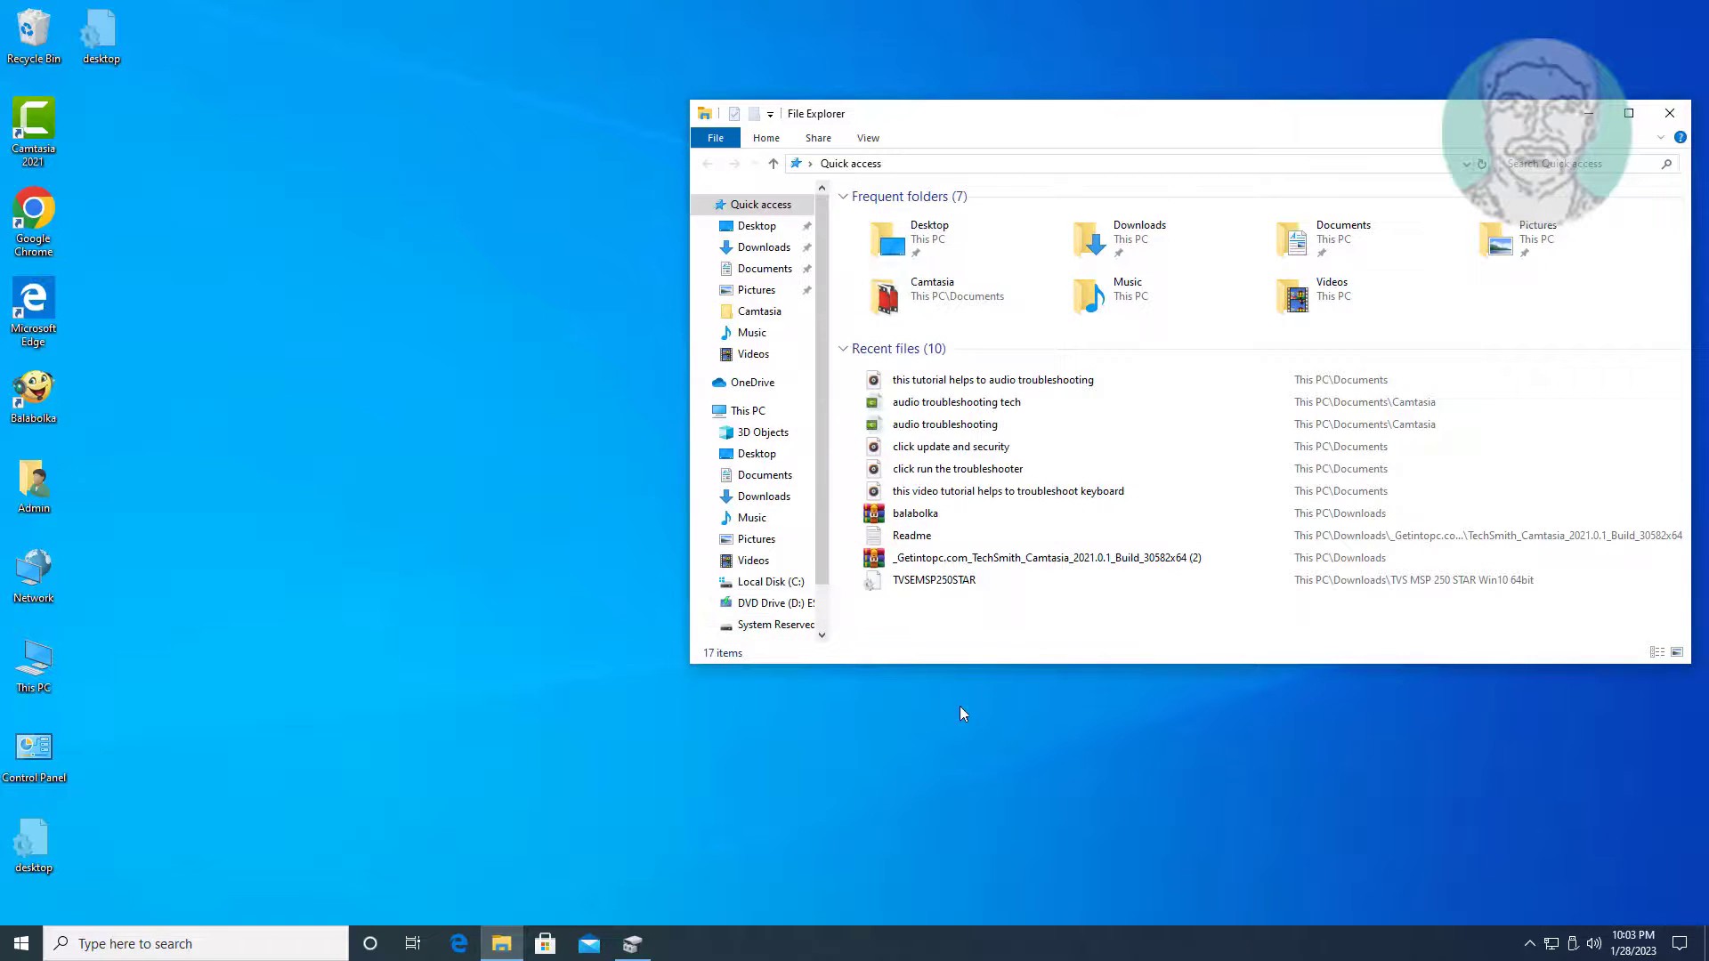
pyautogui.click(769, 582)
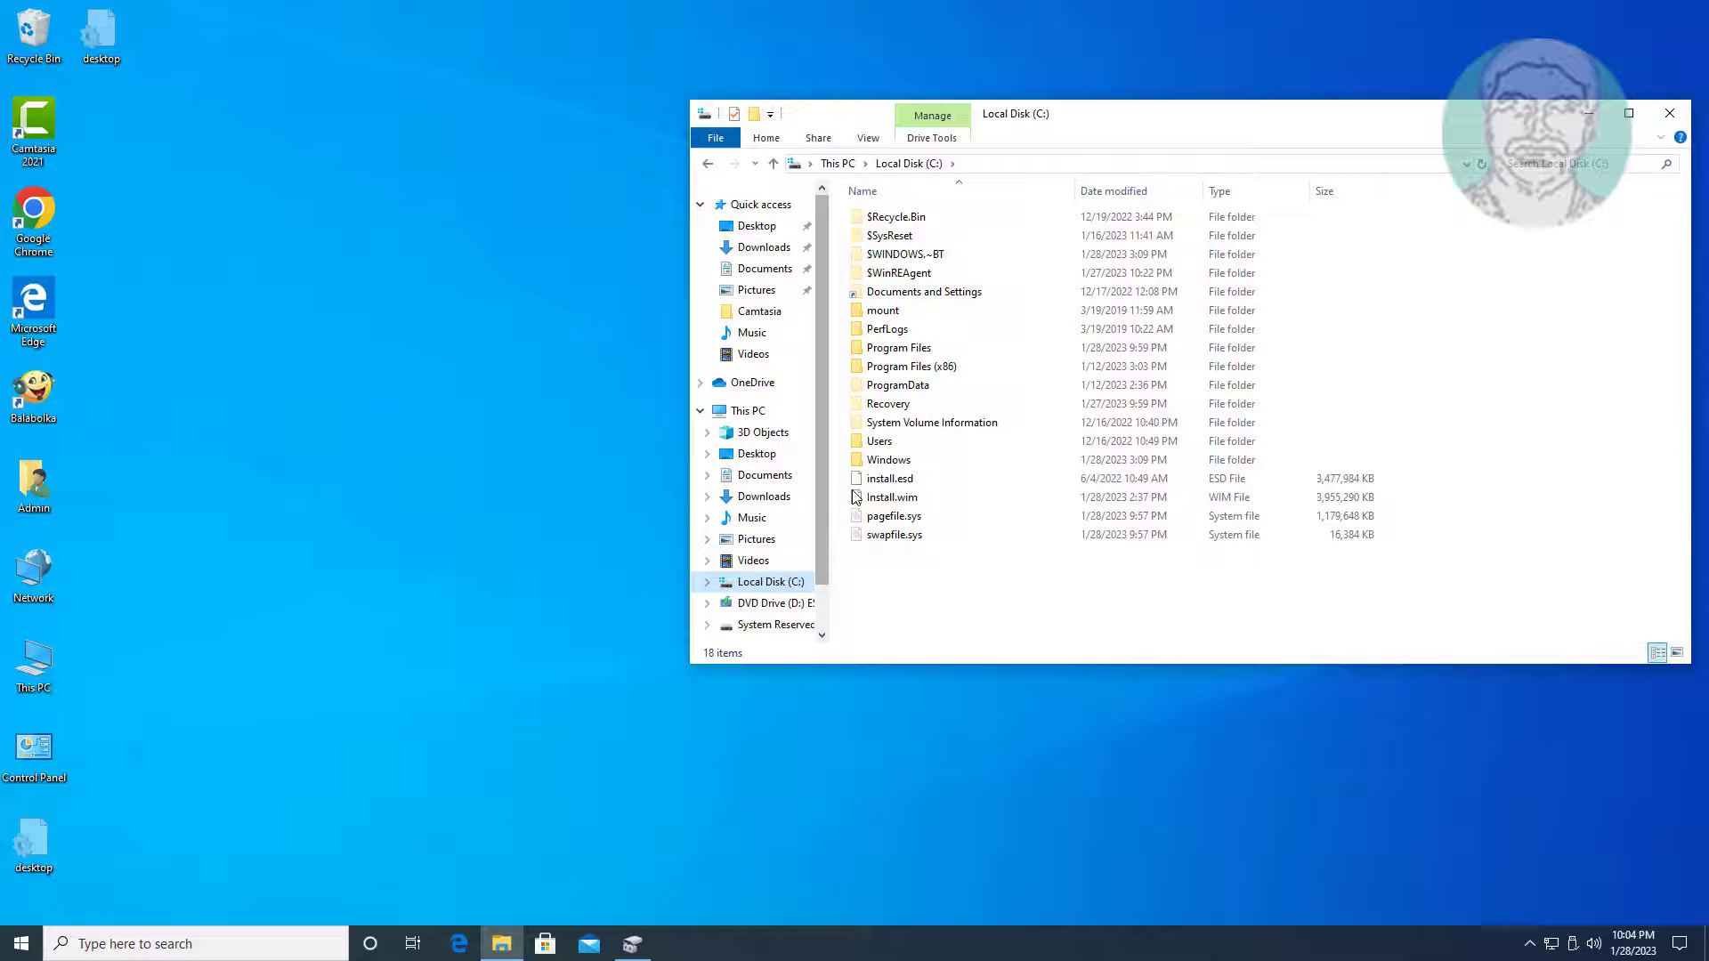
pyautogui.doubleClick(890, 460)
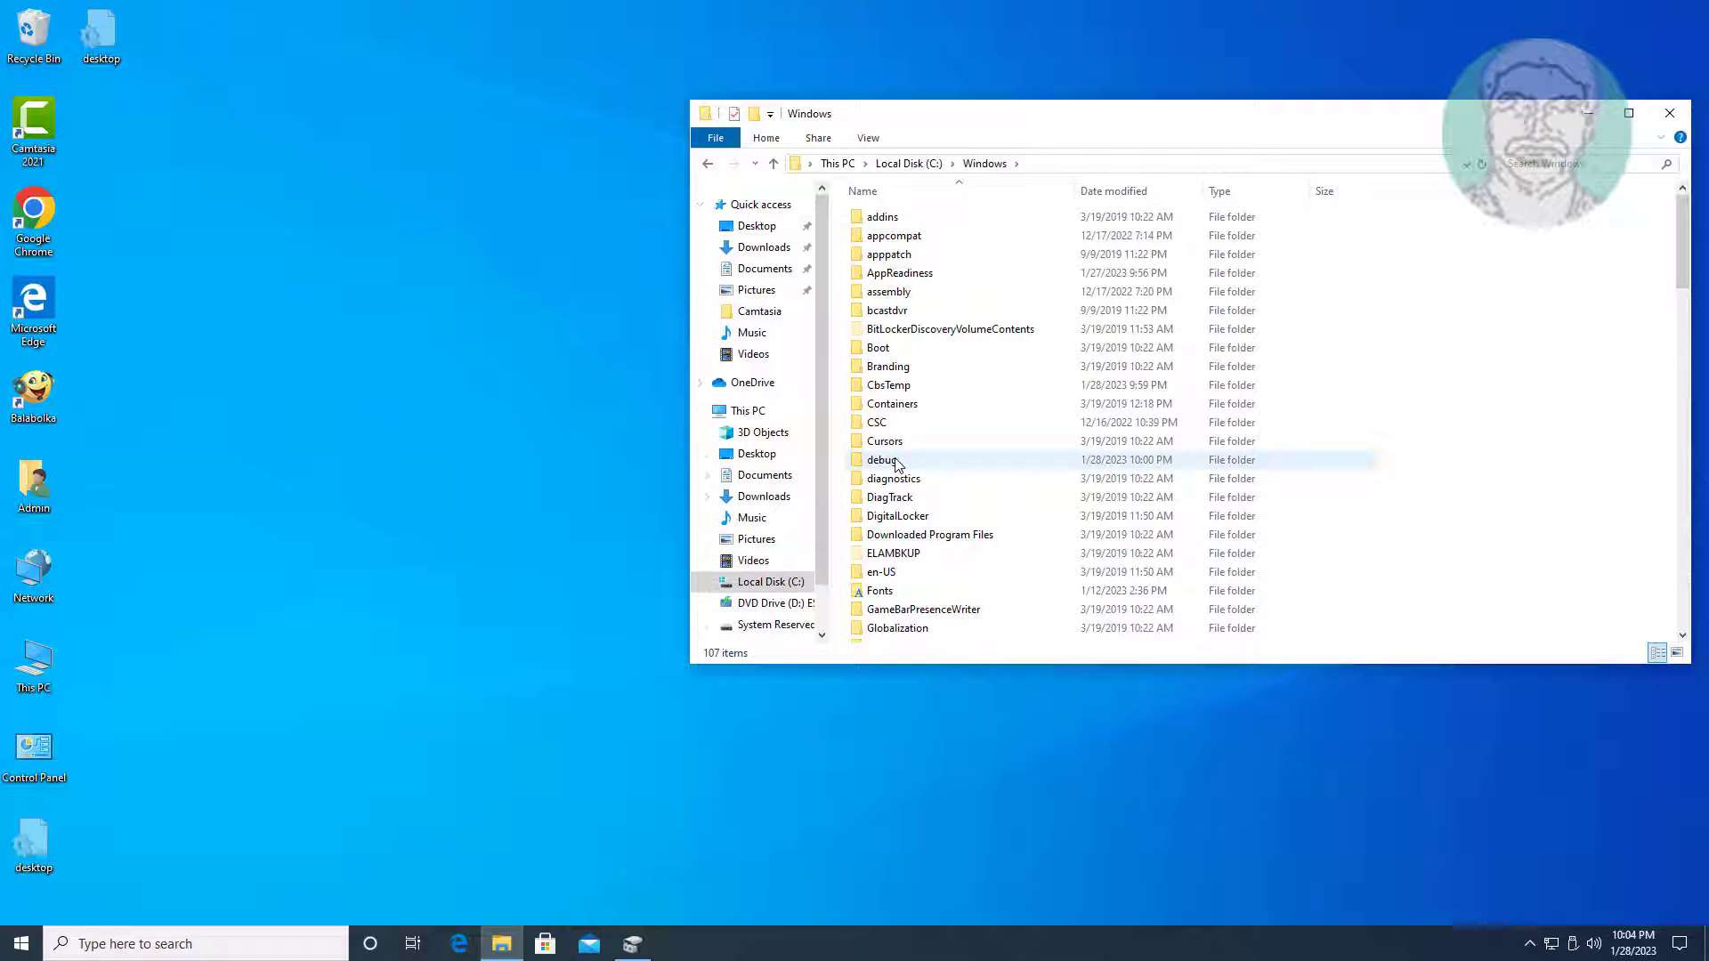
pyautogui.click(897, 463)
pyautogui.scroll(-15, 900, 467)
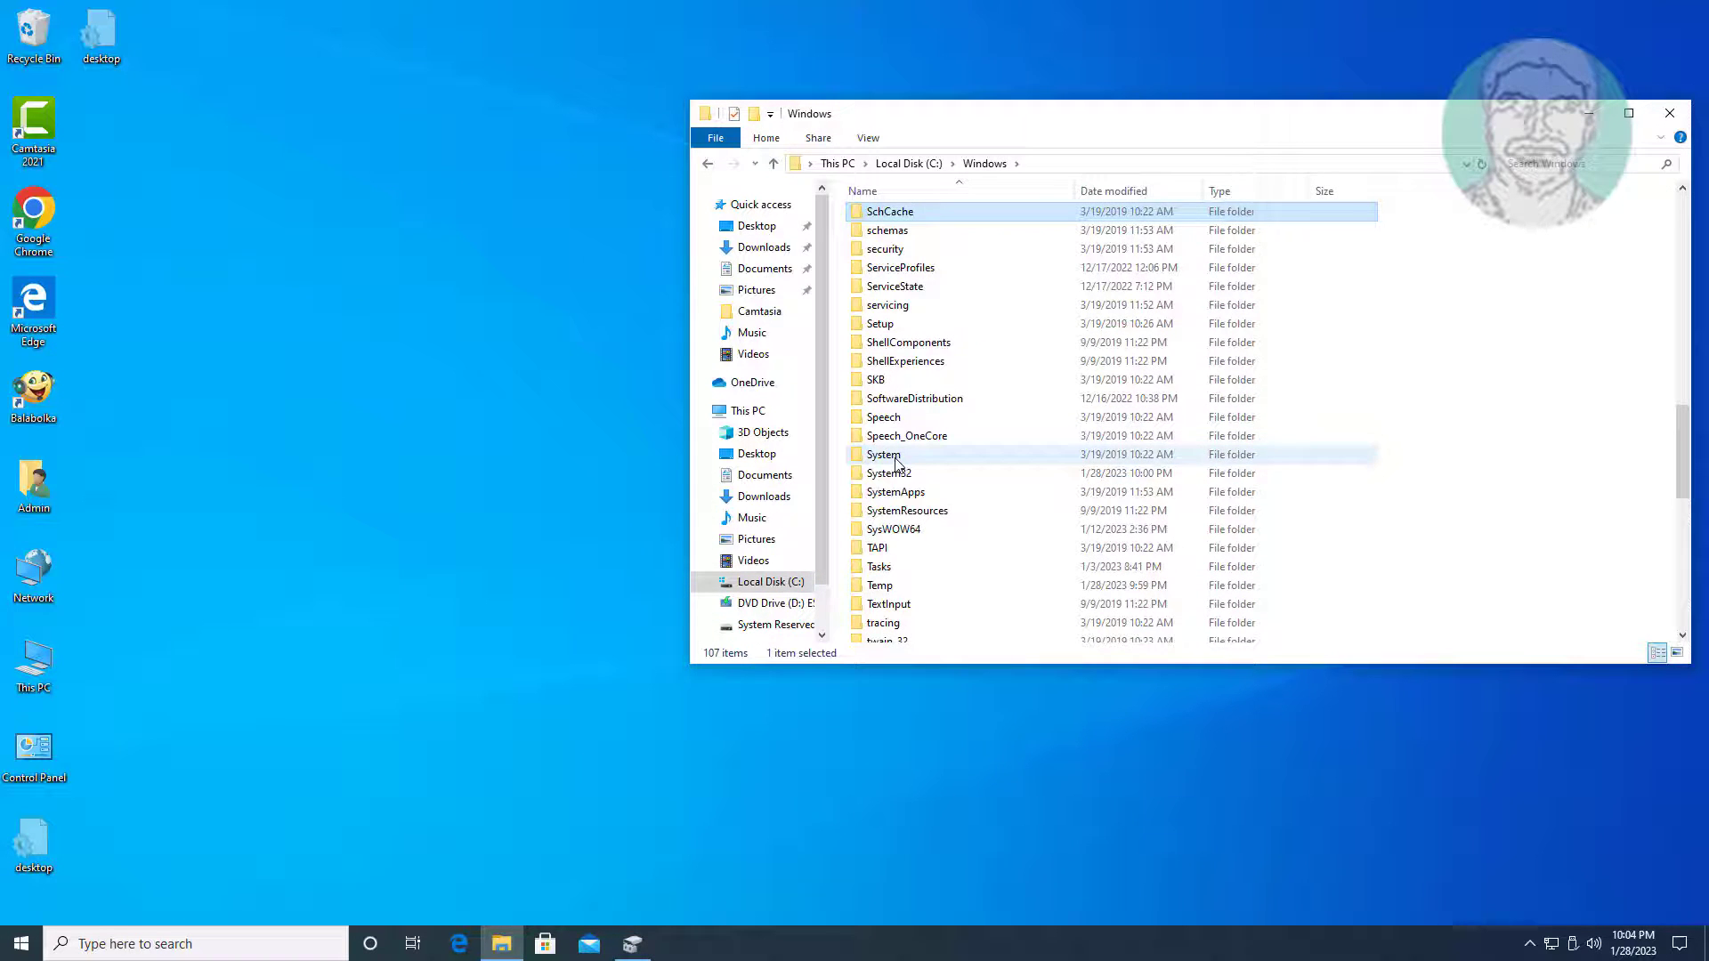
pyautogui.doubleClick(906, 480)
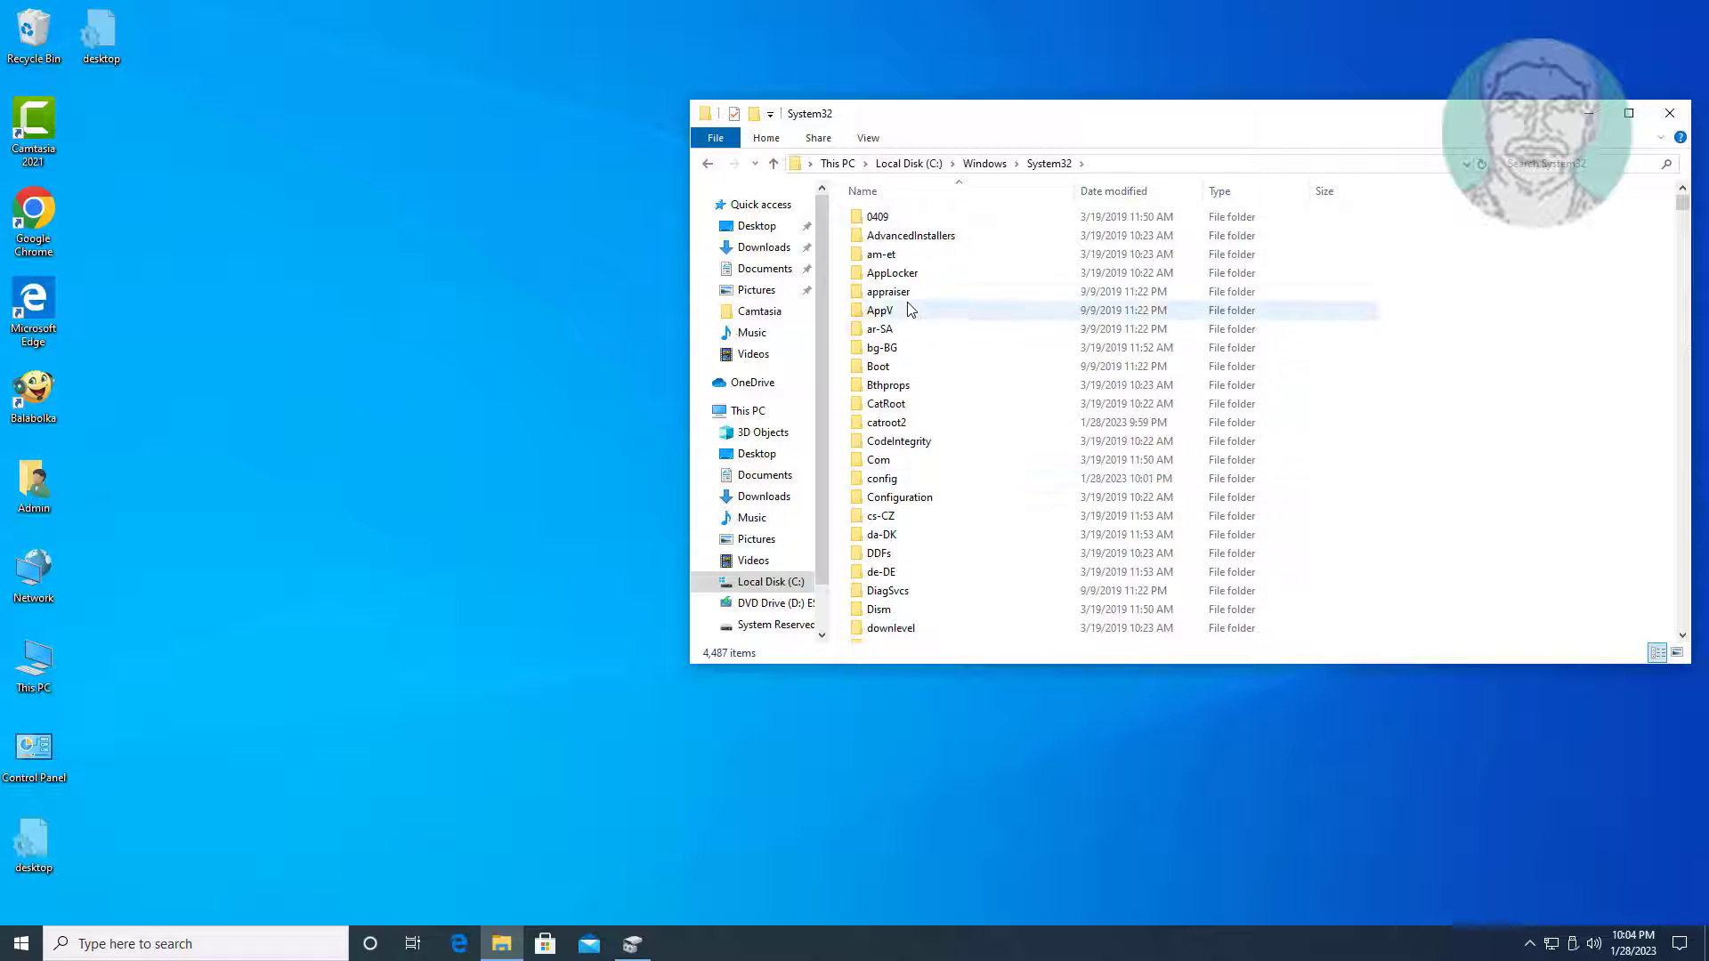
pyautogui.press('r')
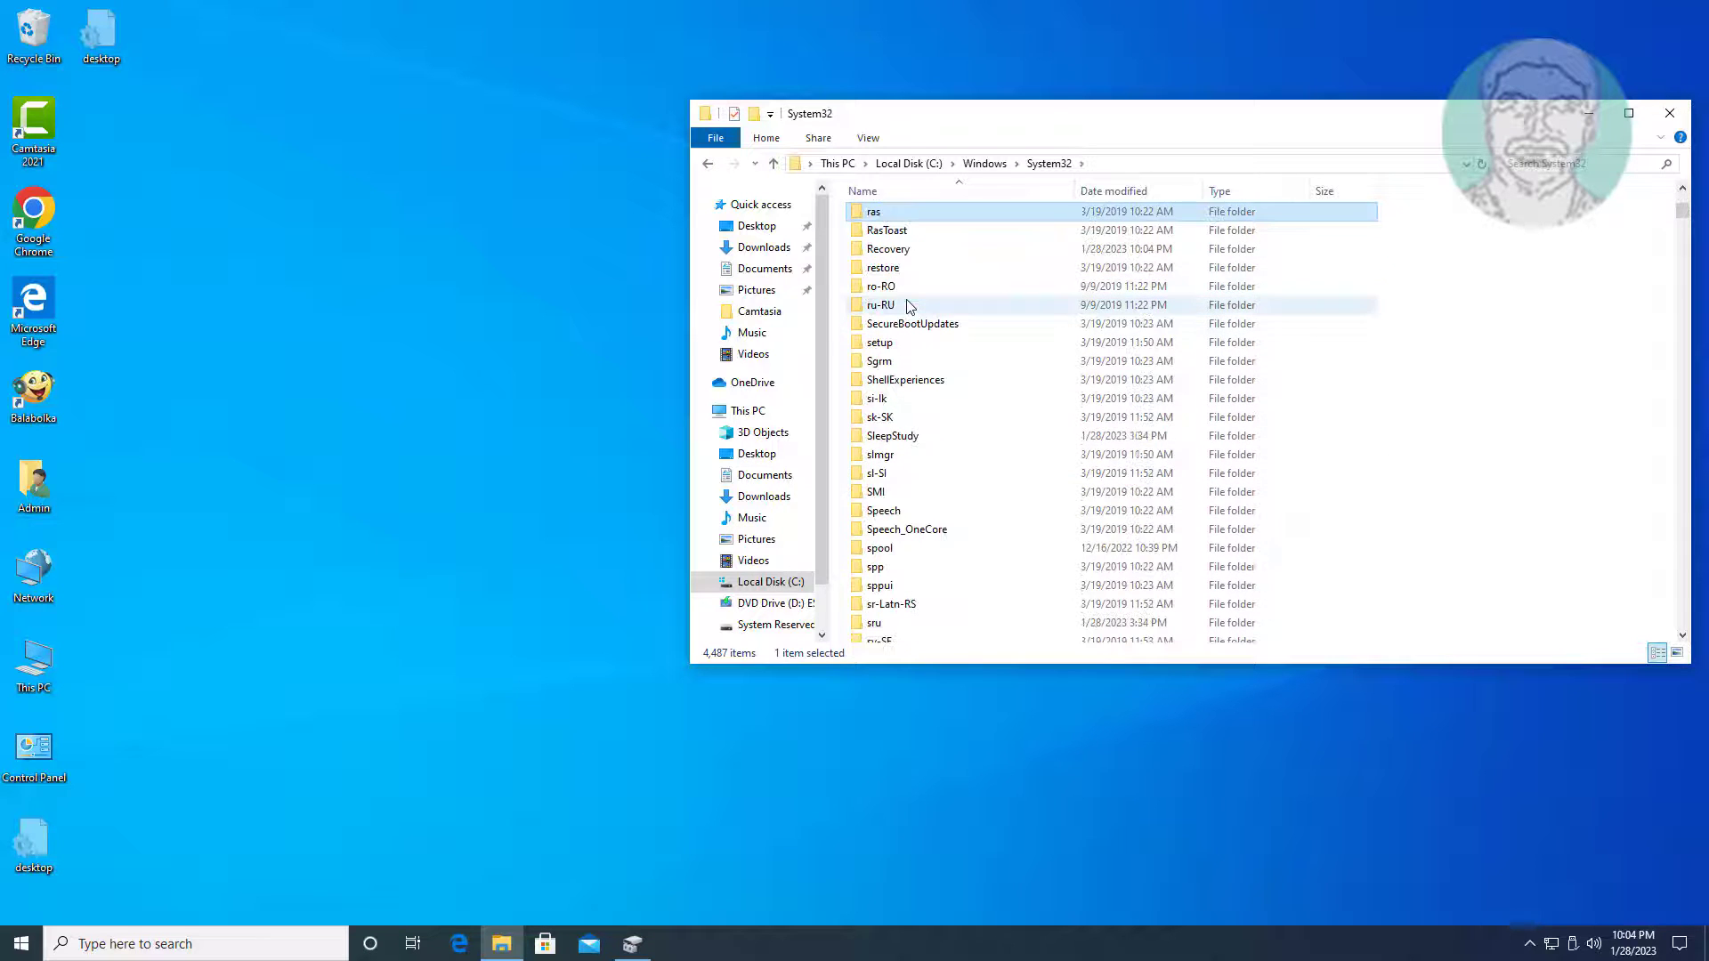
pyautogui.doubleClick(899, 251)
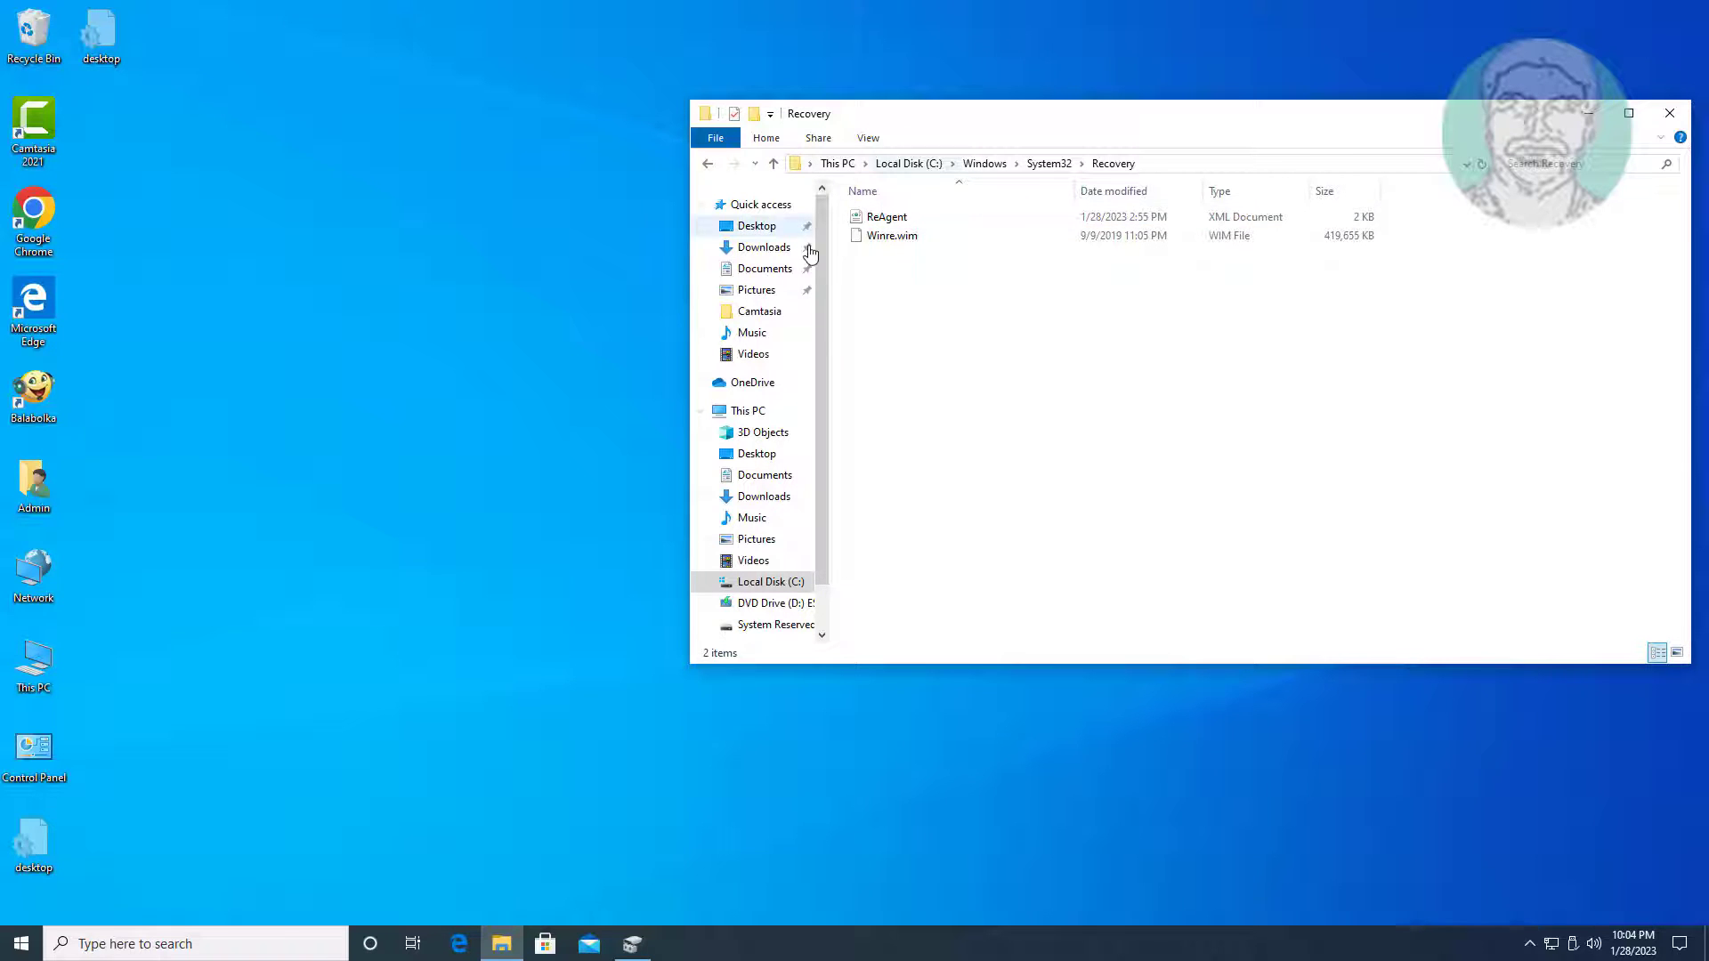
pyautogui.click(1668, 115)
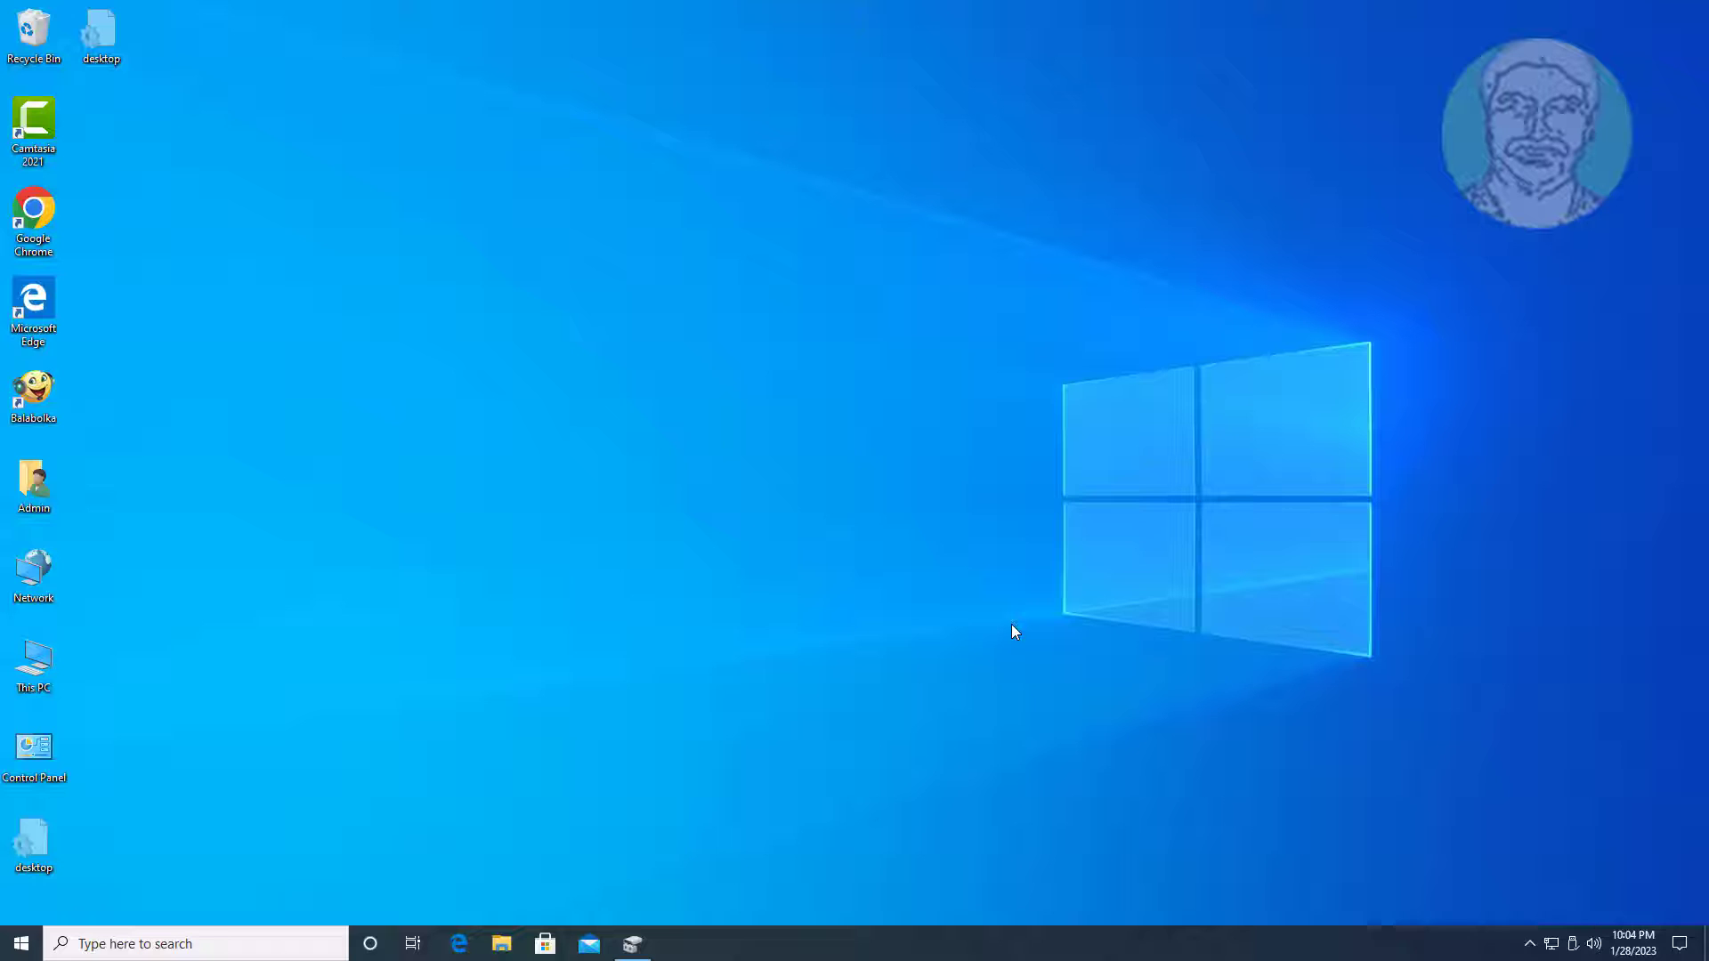
# Launch Command Prompt as administrator and run reagentc /info to check Windows RE status.
pyautogui.click(224, 945)
pyautogui.write('cmd')
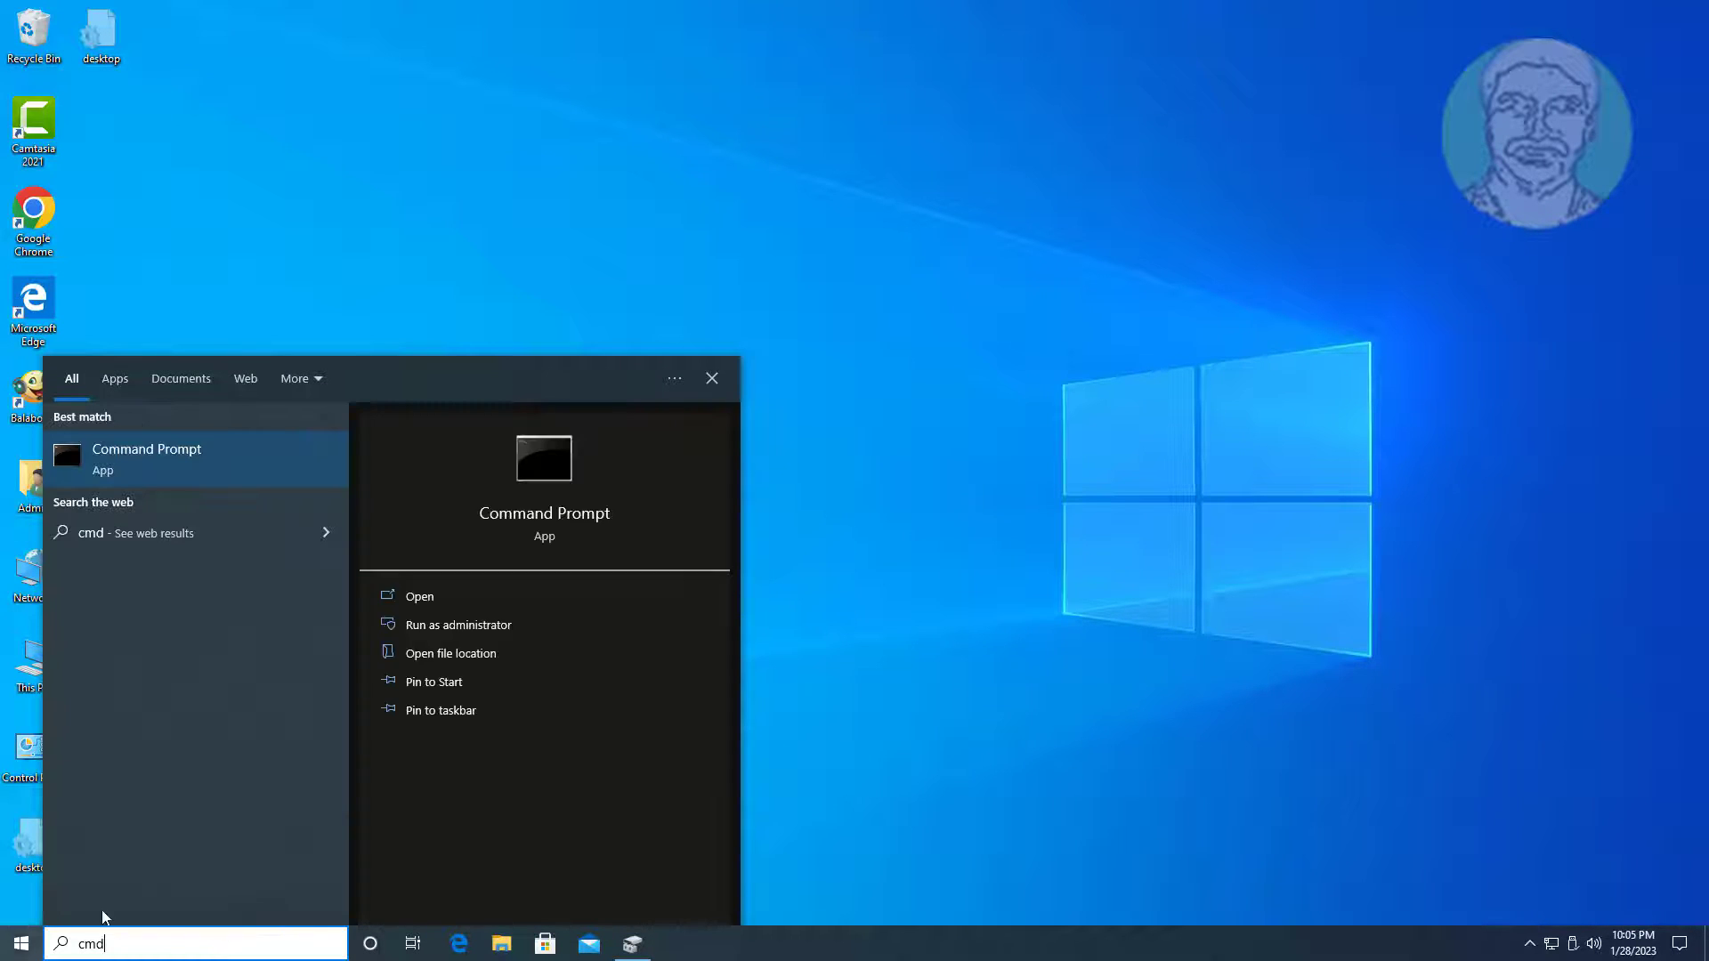
pyautogui.rightClick(187, 461)
pyautogui.click(289, 481)
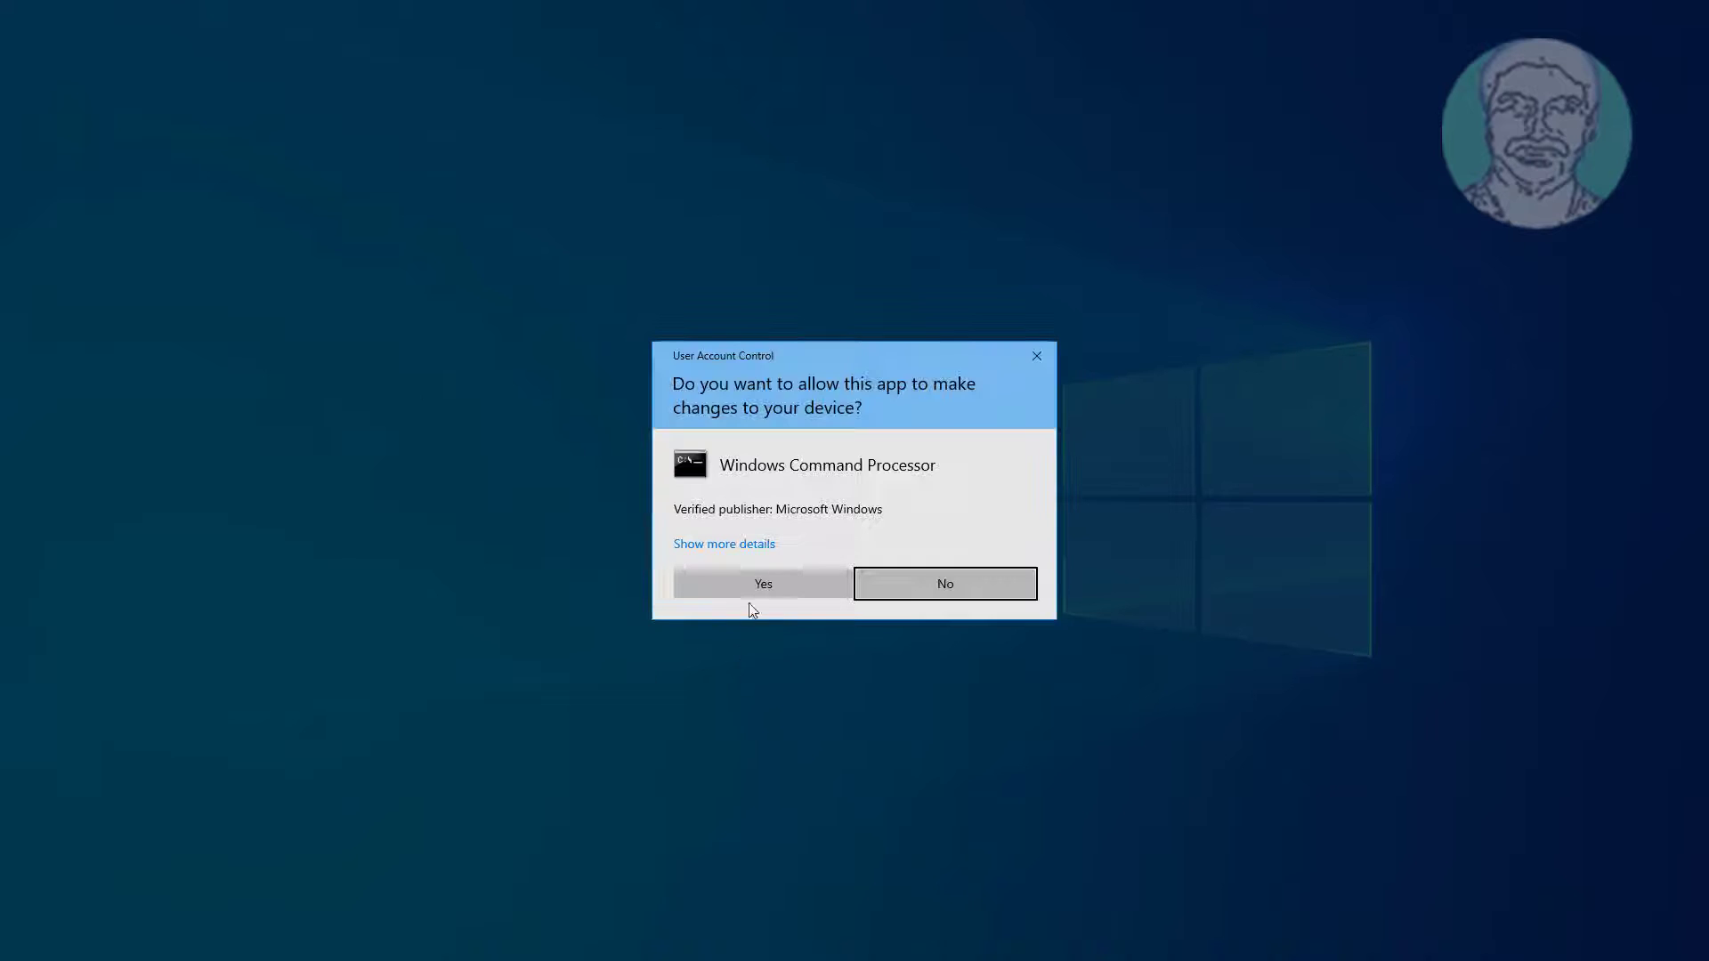
pyautogui.click(762, 584)
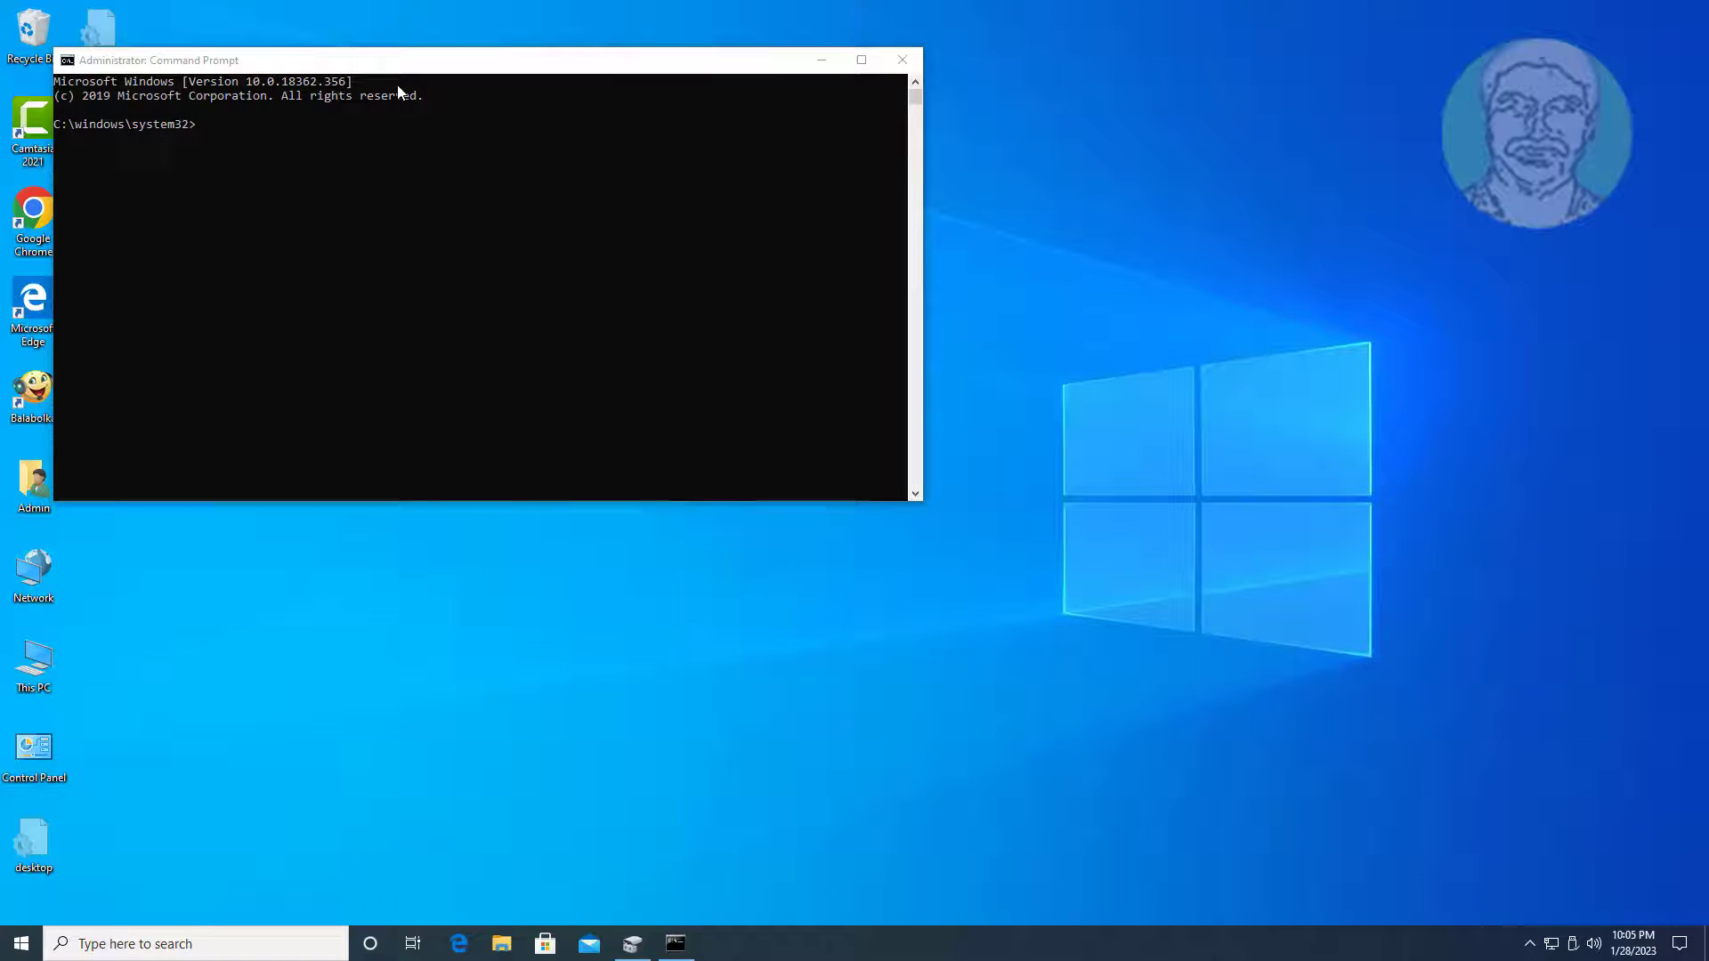
pyautogui.moveTo(397, 60); pyautogui.dragTo(726, 106)
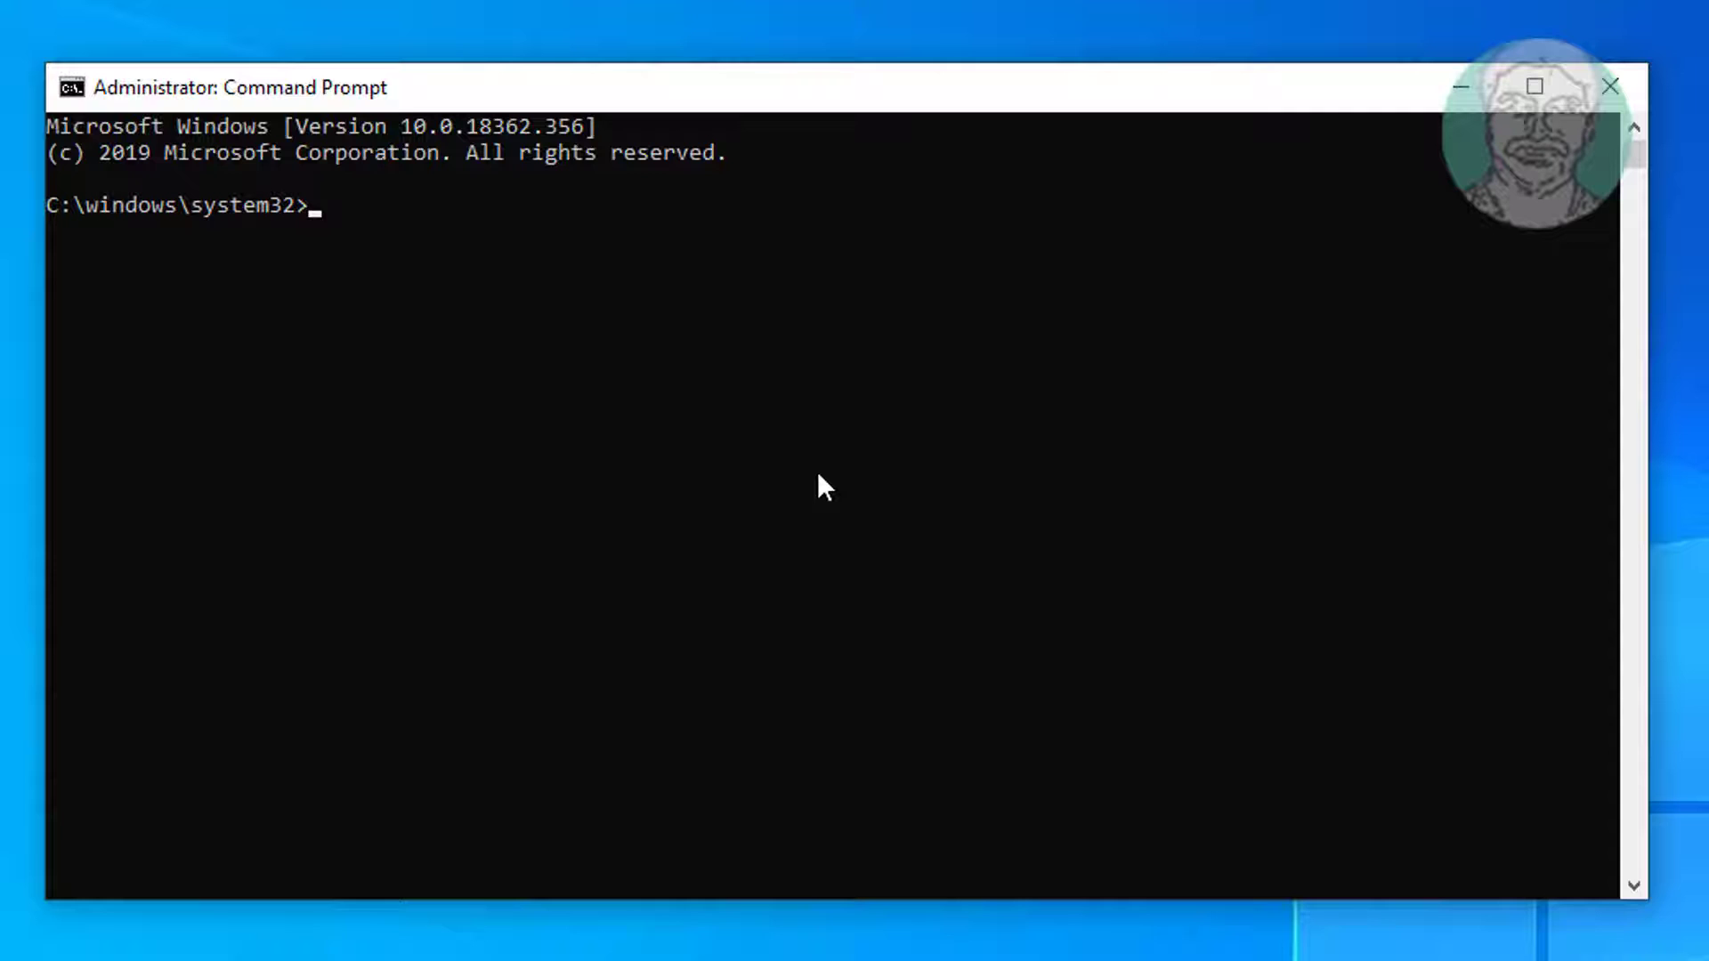
pyautogui.write('reagentc /info')
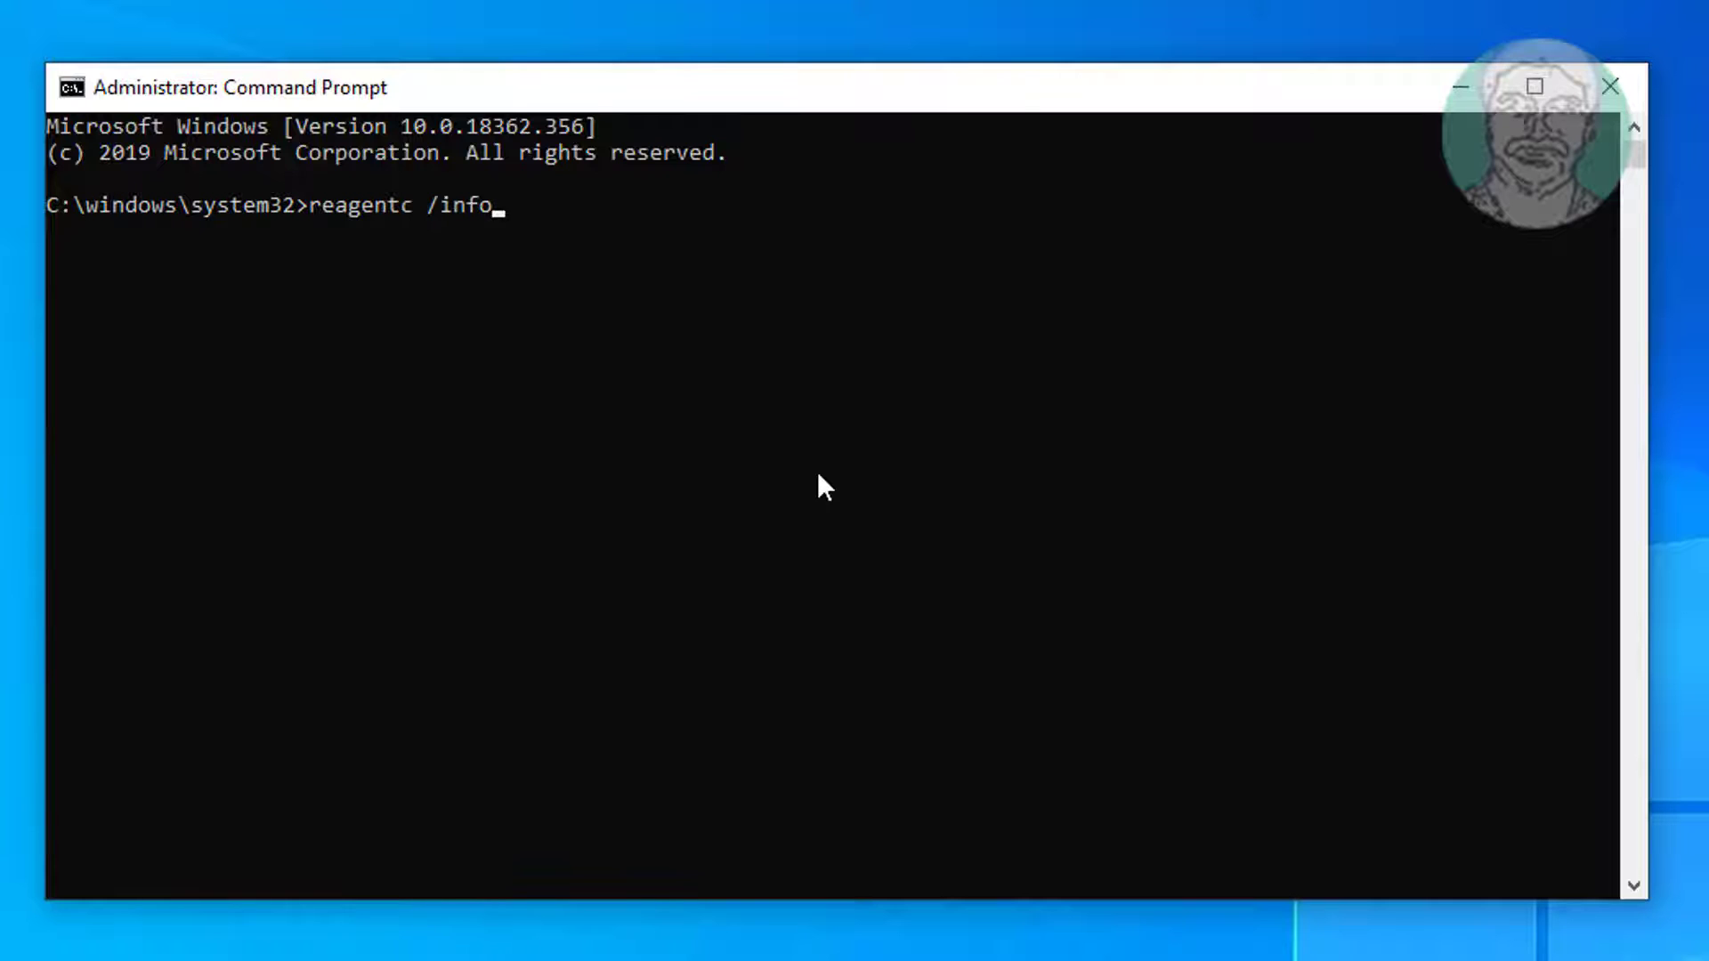
pyautogui.press('Return')
# Start DiskPart, list disks, select disk 0 and list its partitions.
pyautogui.write('diskpart')
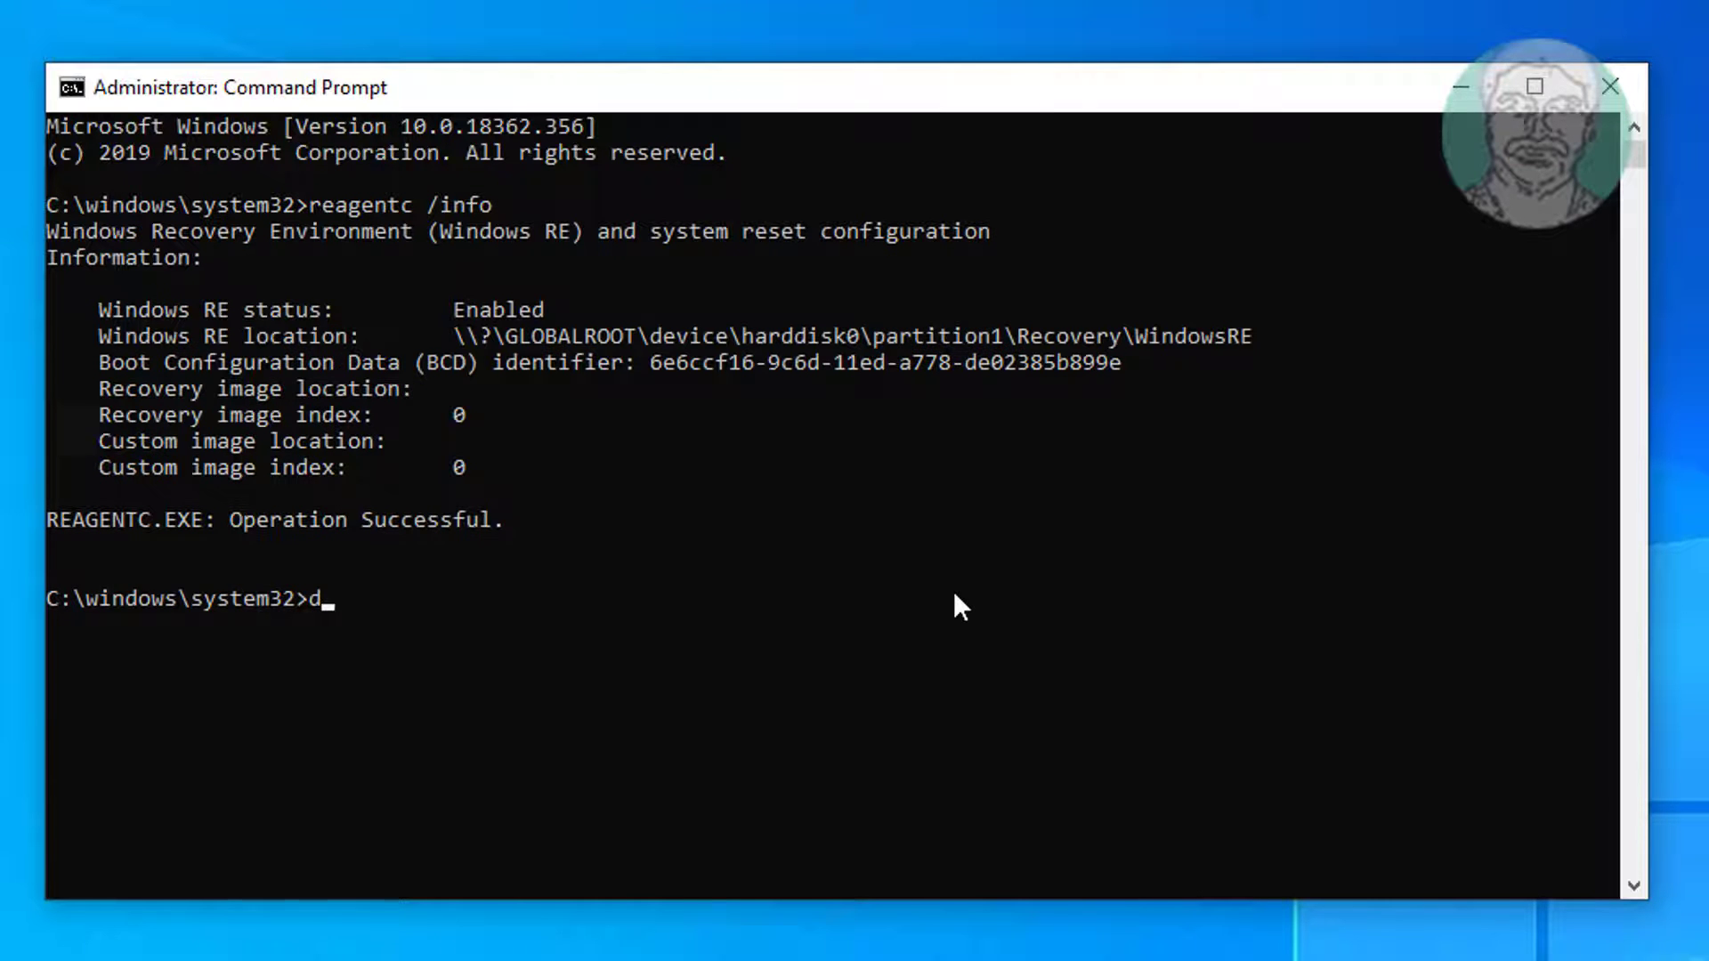
pyautogui.press('Return')
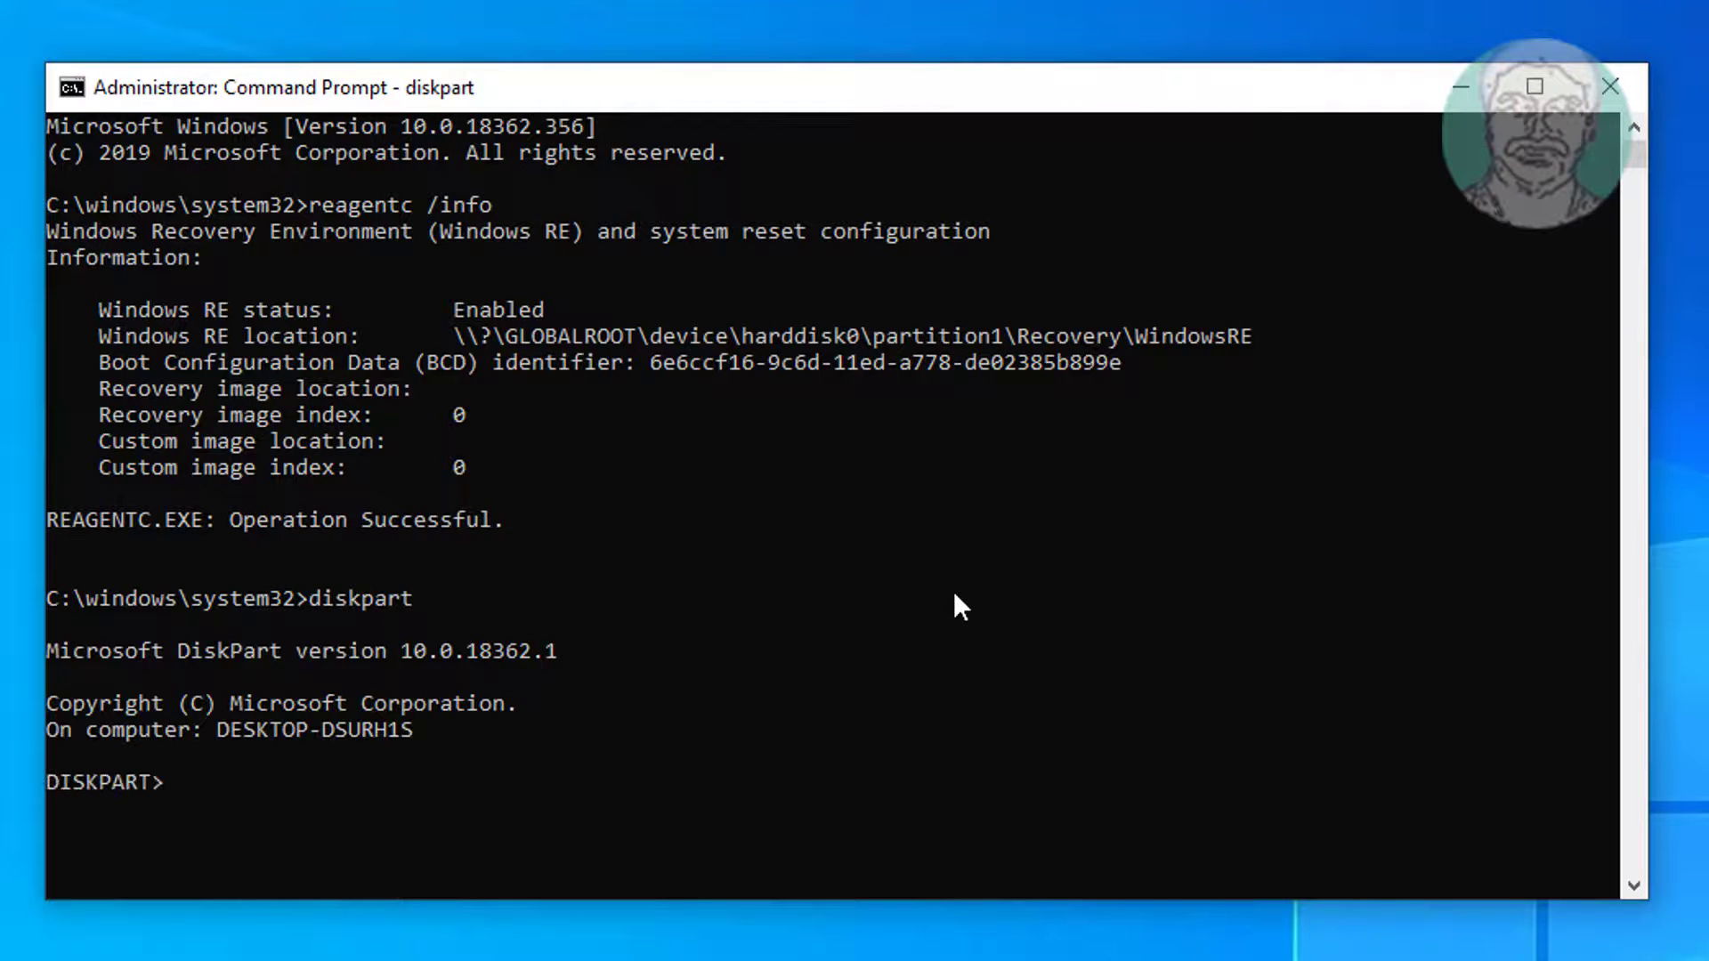
pyautogui.write('list disk')
pyautogui.press('Return')
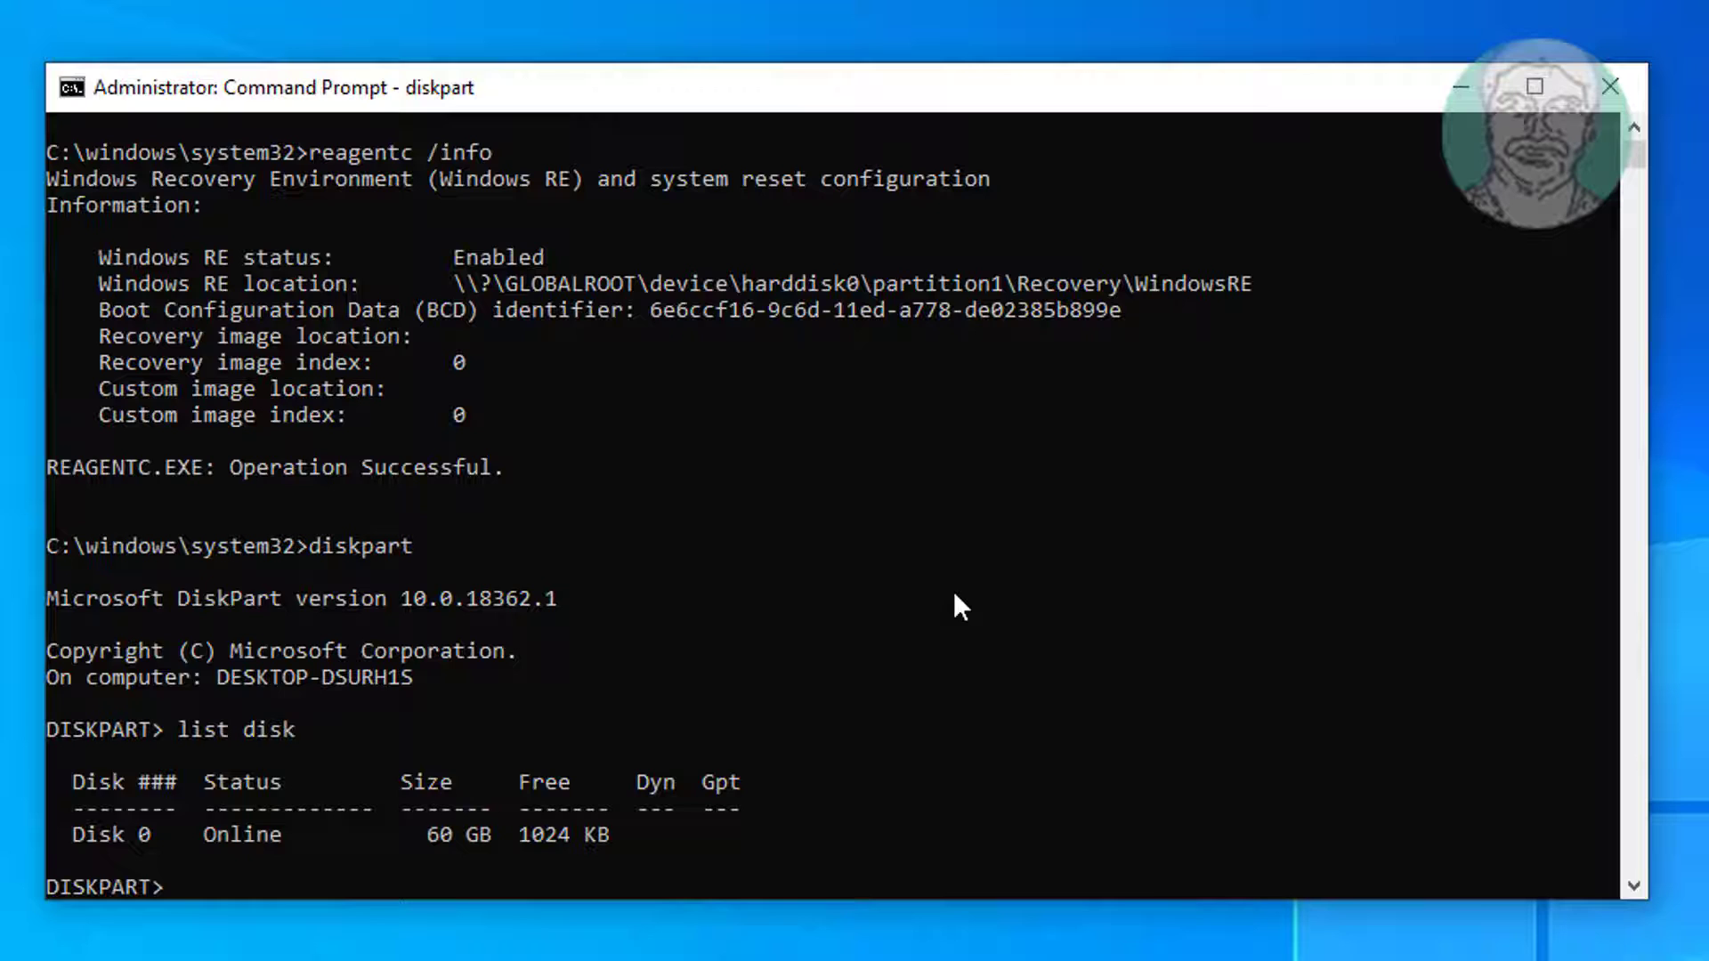
pyautogui.moveTo(801, 805); pyautogui.dragTo(681, 837)
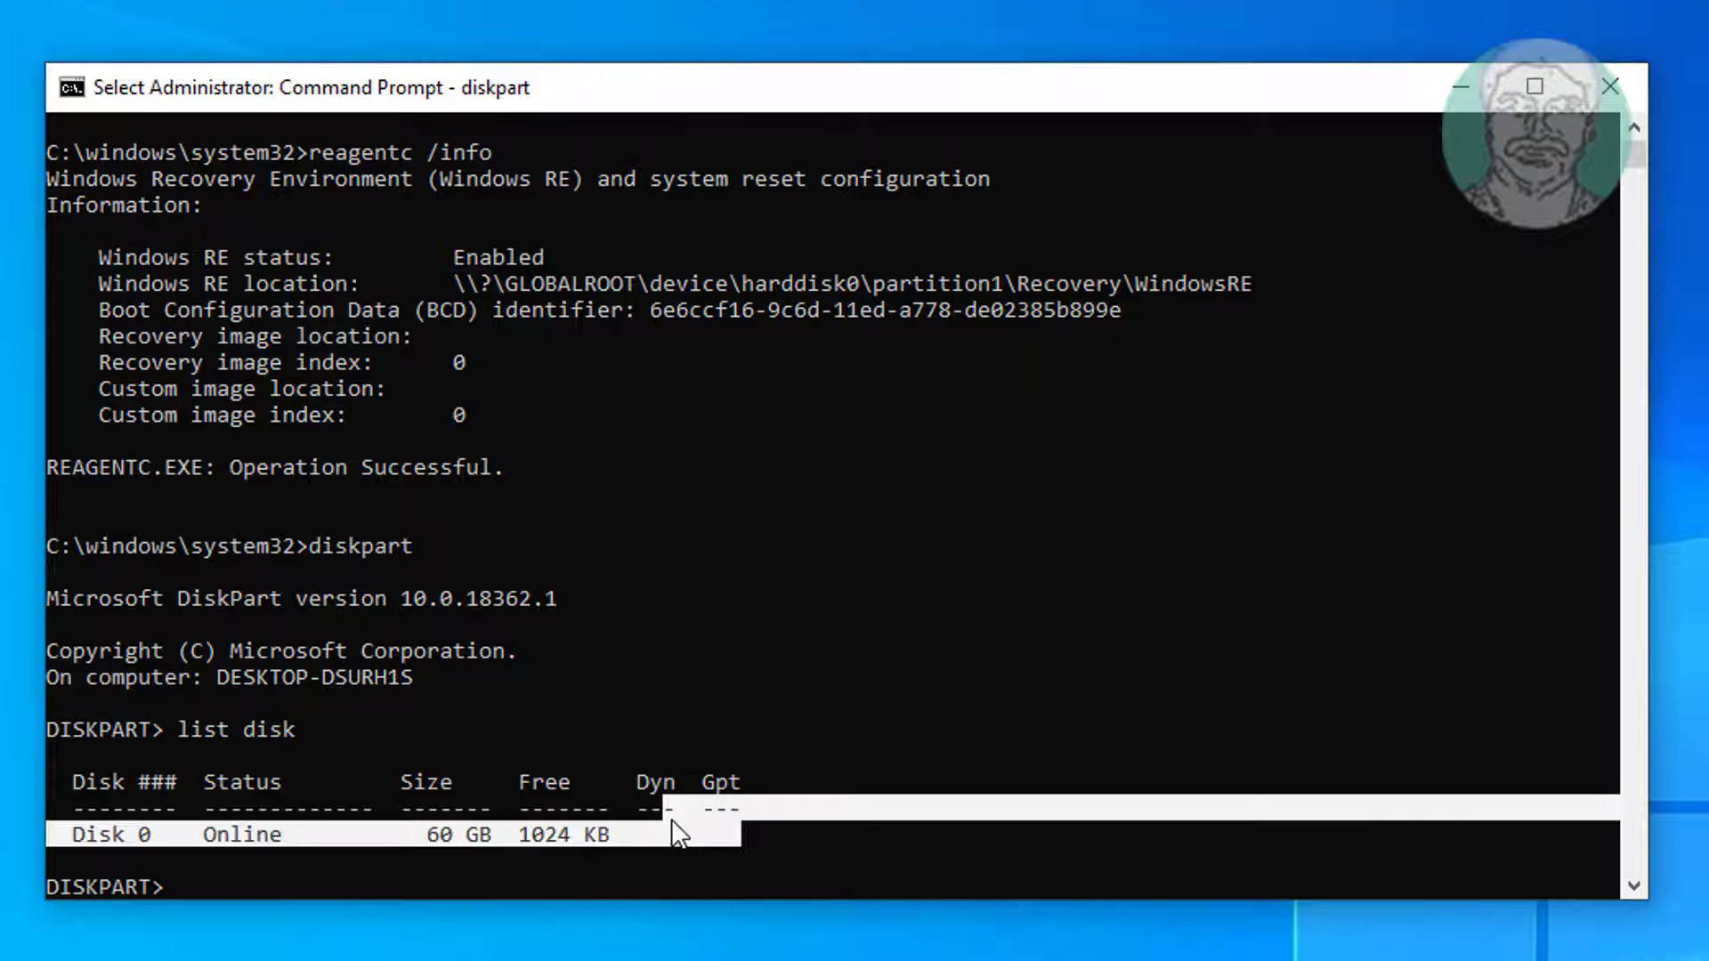
pyautogui.click(708, 835)
pyautogui.click(826, 782)
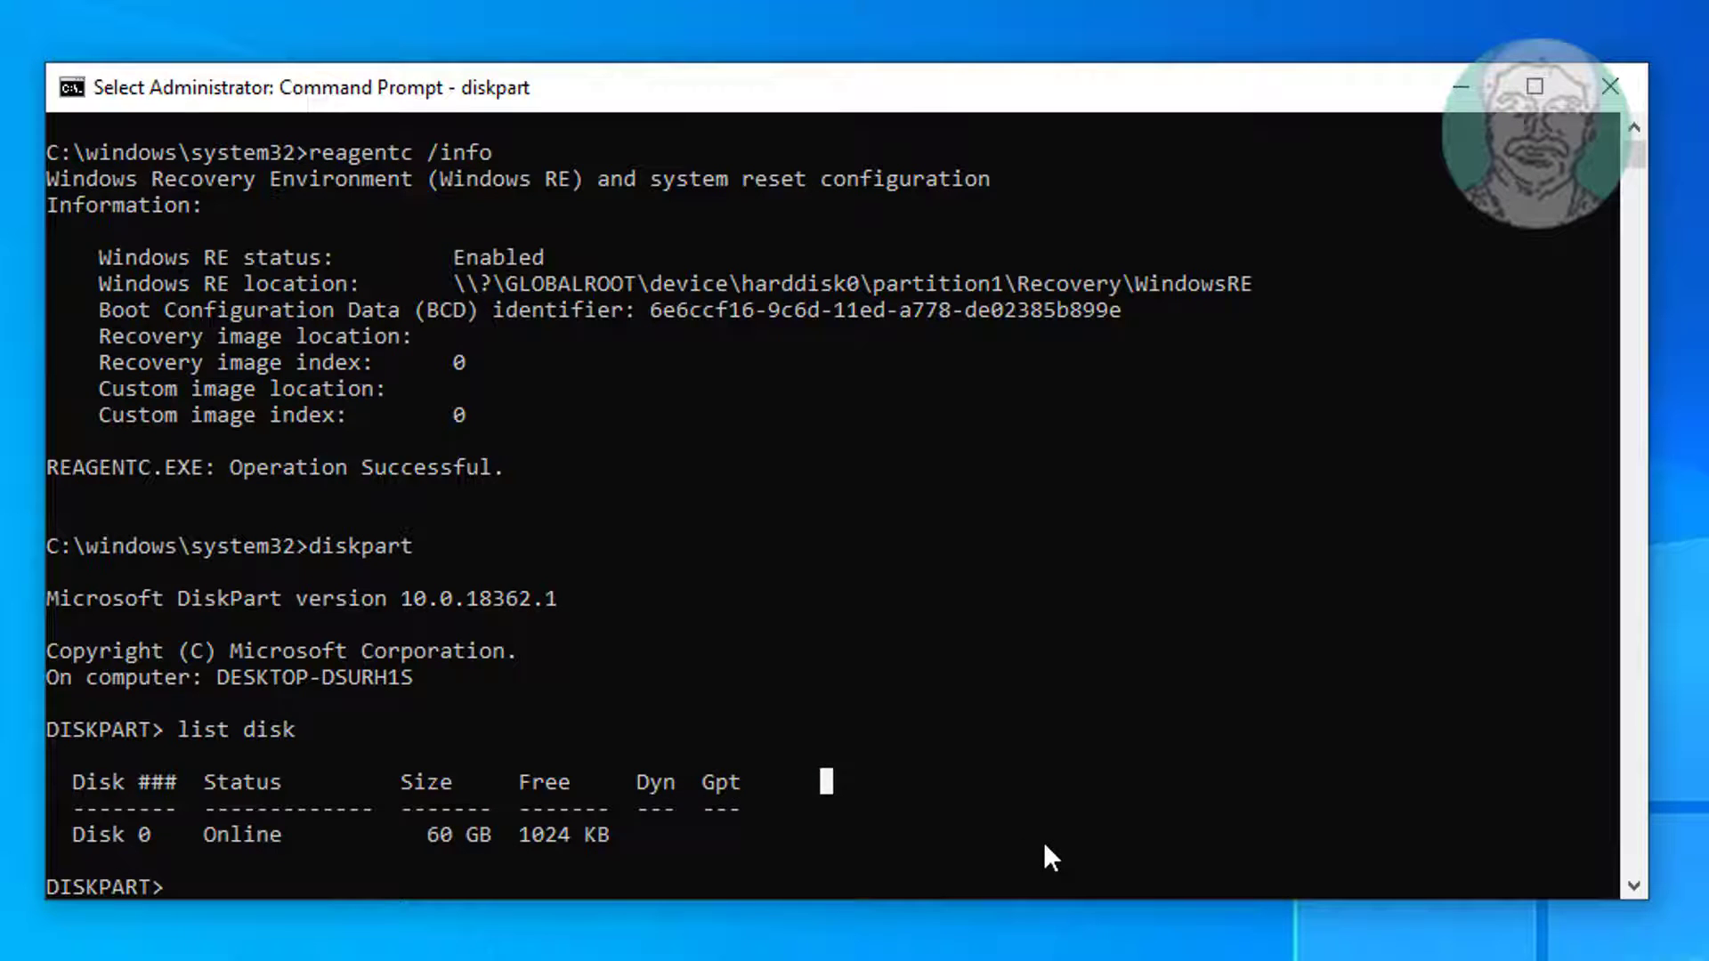
pyautogui.write('sel disk')
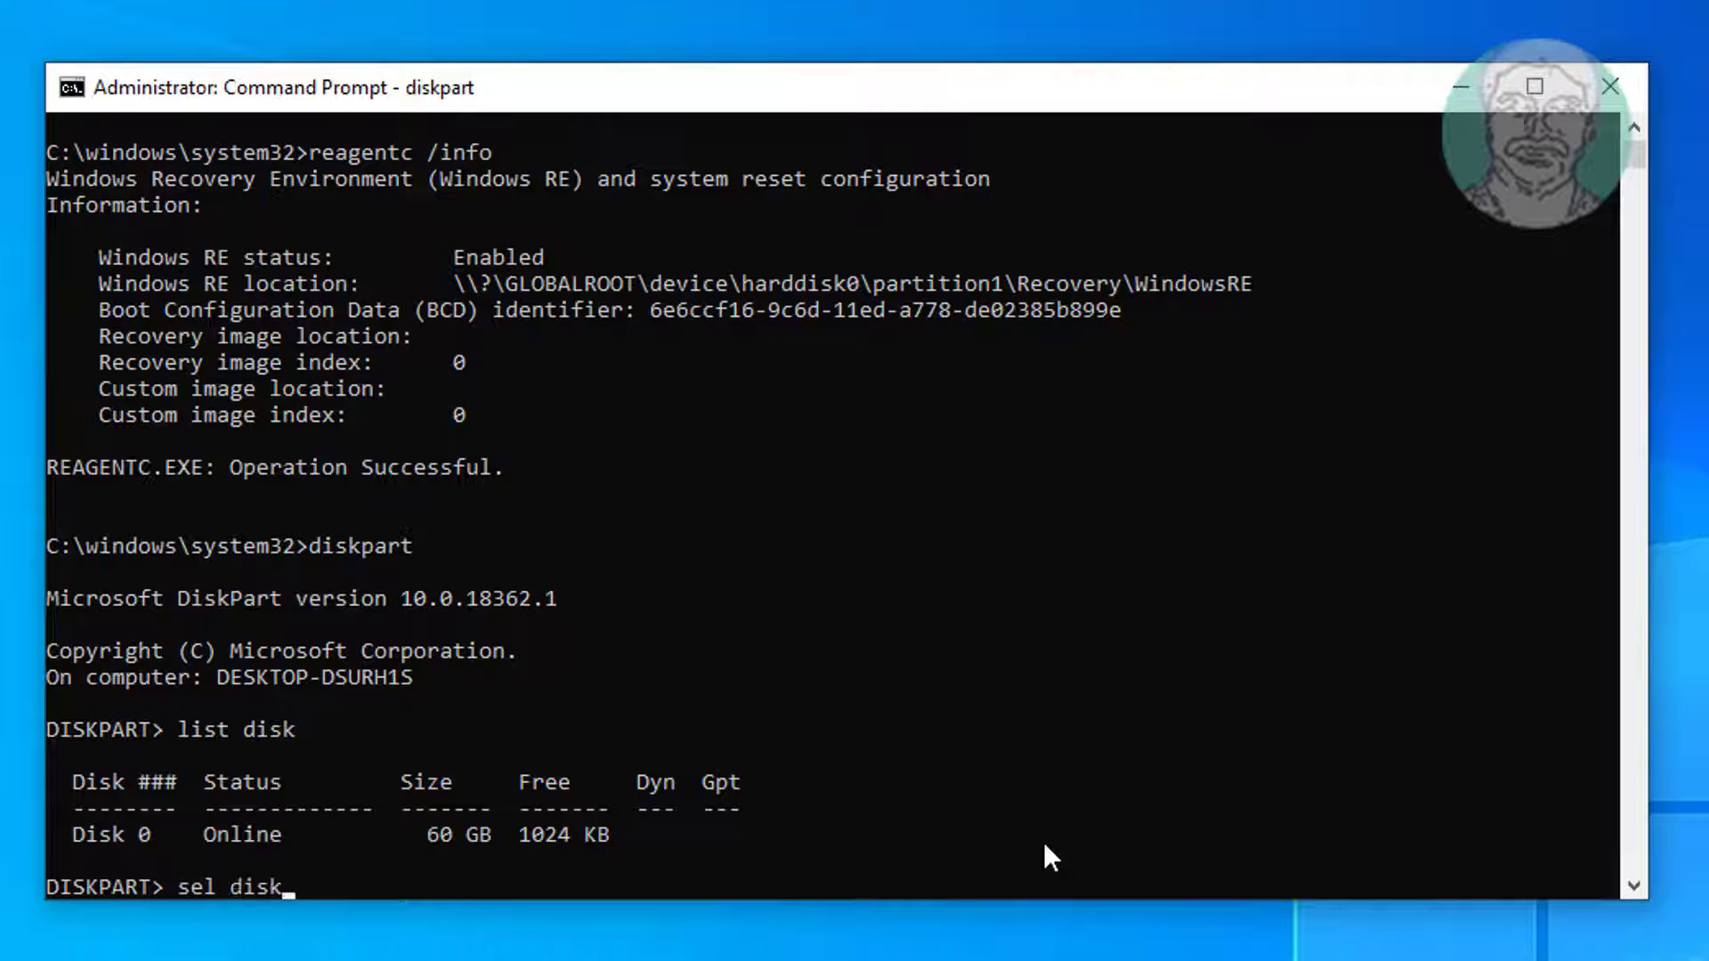
pyautogui.write(' 0')
pyautogui.press('Return')
pyautogui.write('list part')
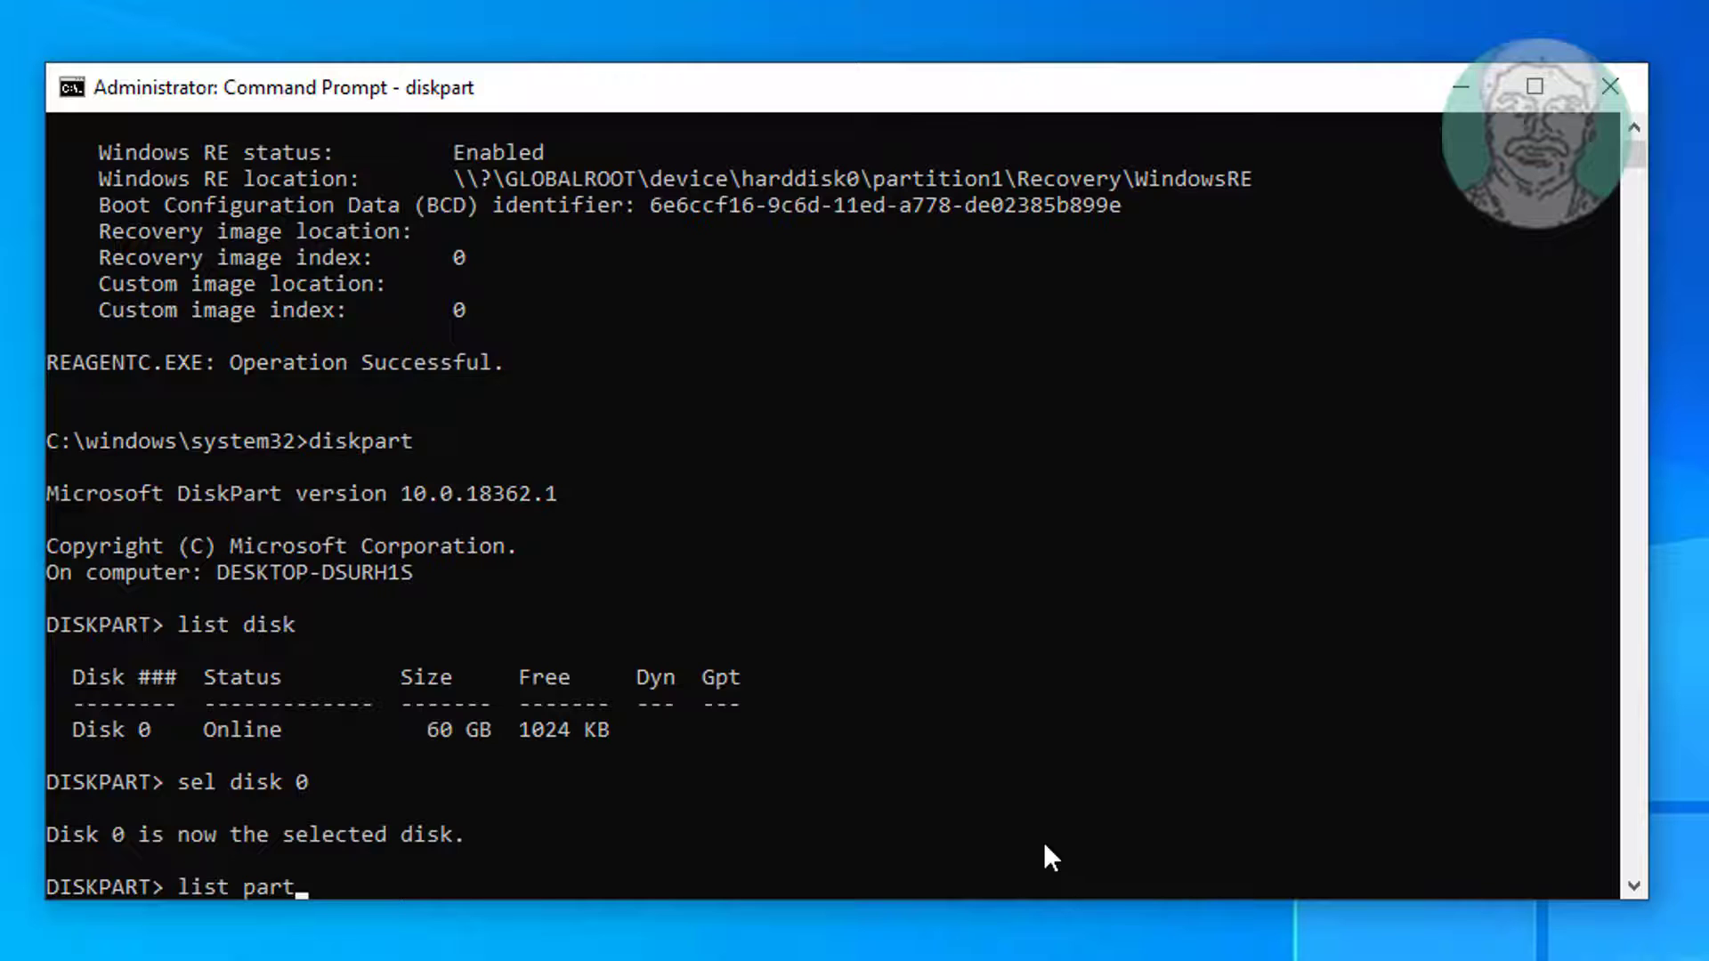
pyautogui.press('Return')
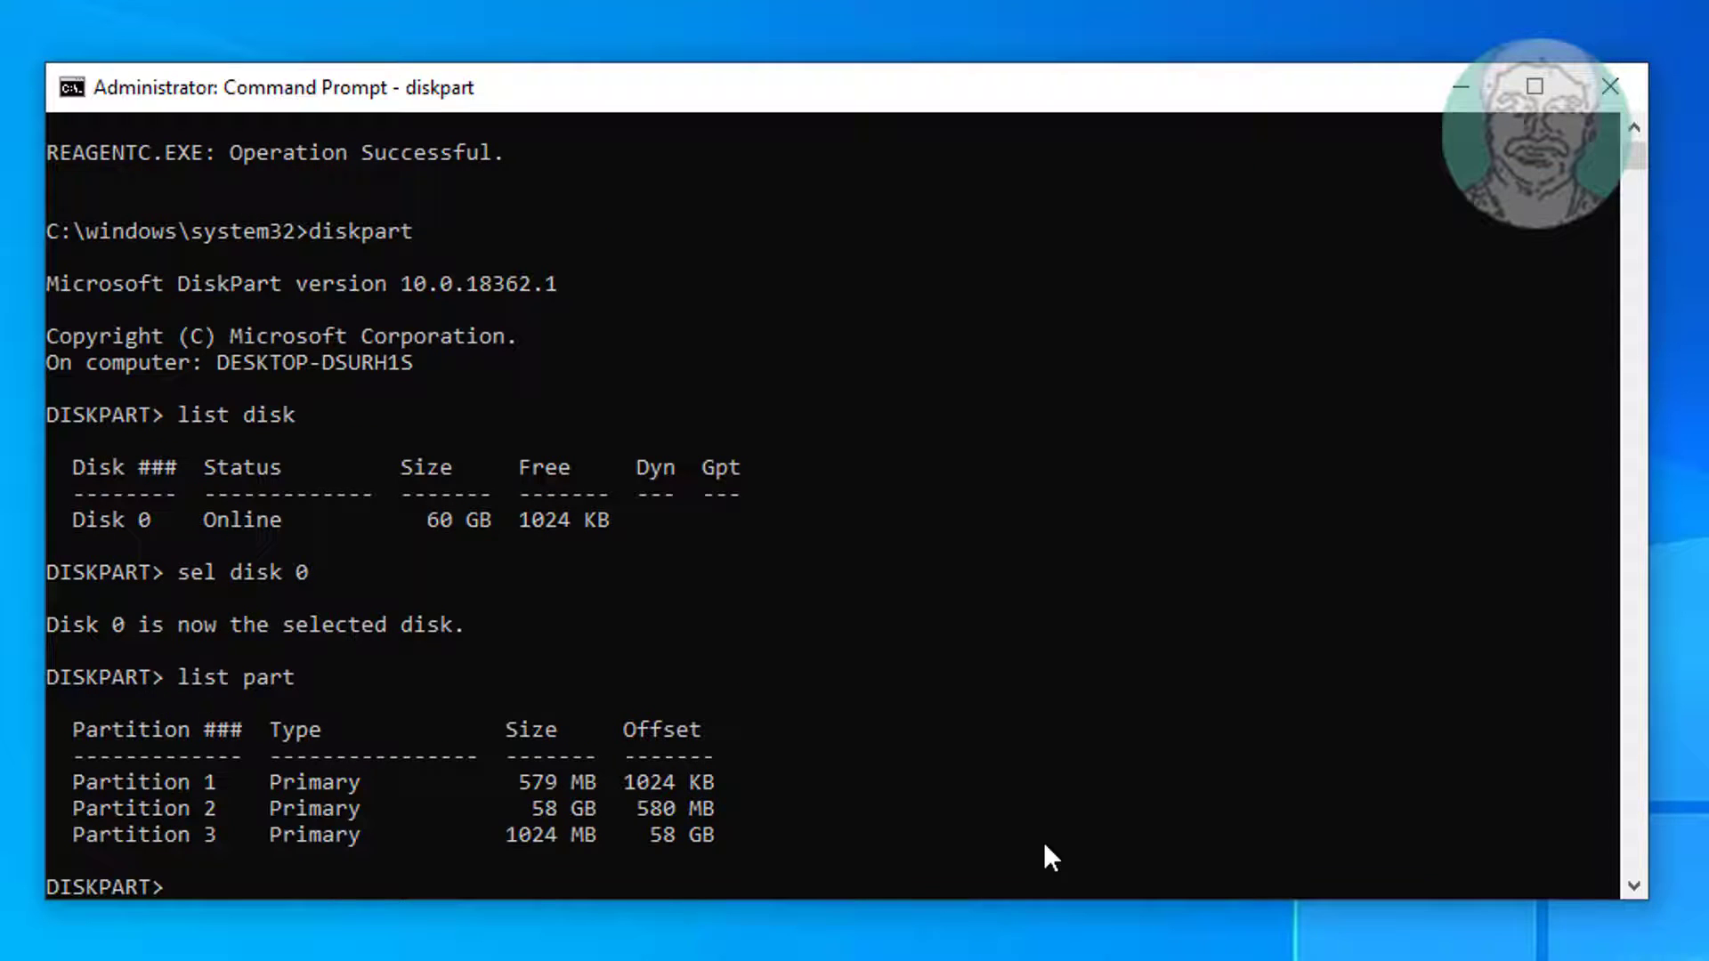
# Select the 1024 MB partition 3 and show its details, noting Type 07.
pyautogui.moveTo(79, 837); pyautogui.dragTo(720, 835)
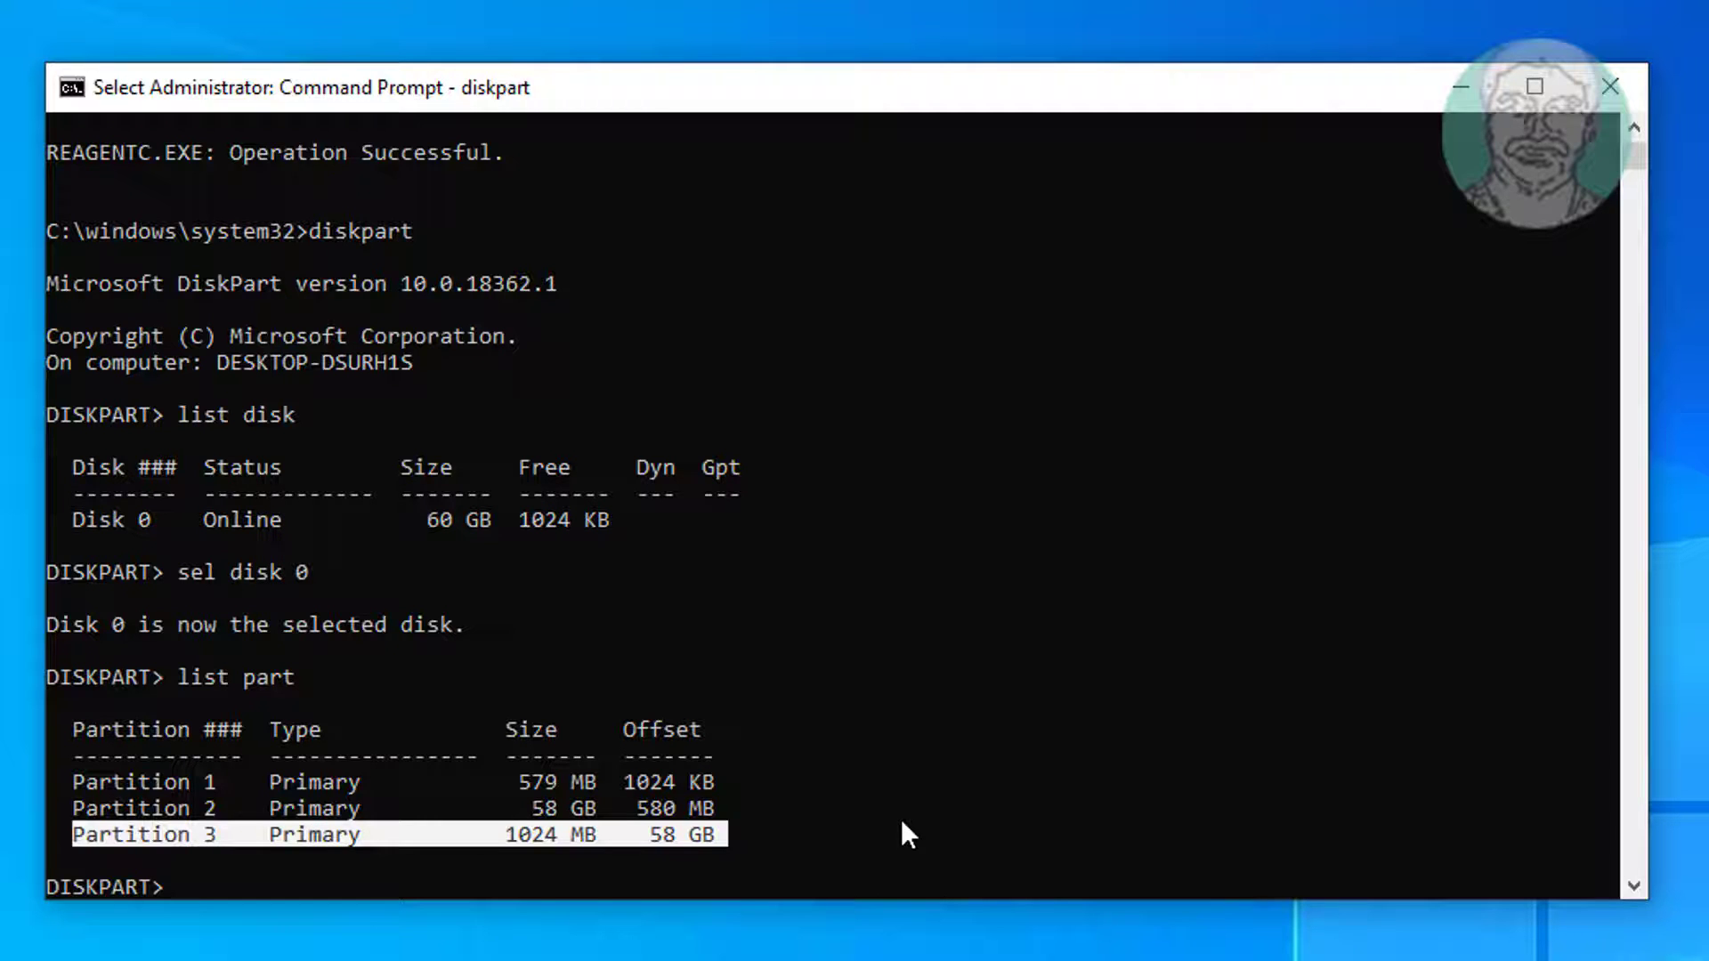
pyautogui.write('sel')
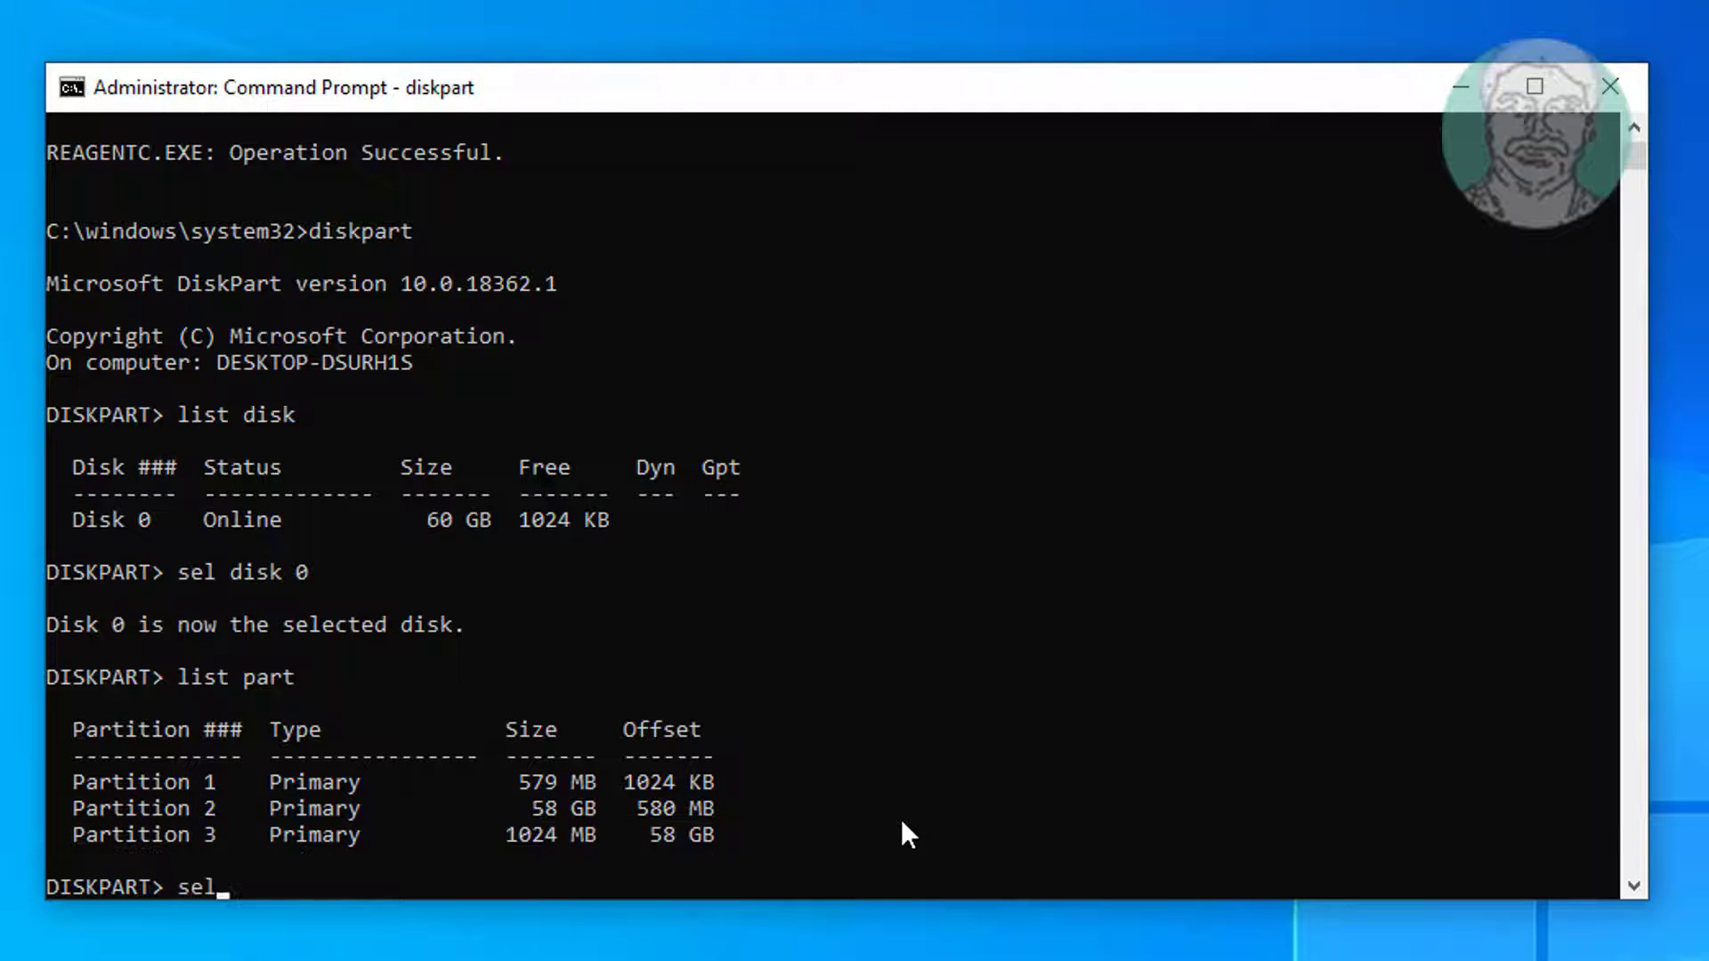
pyautogui.write(' part 3')
pyautogui.press('Return')
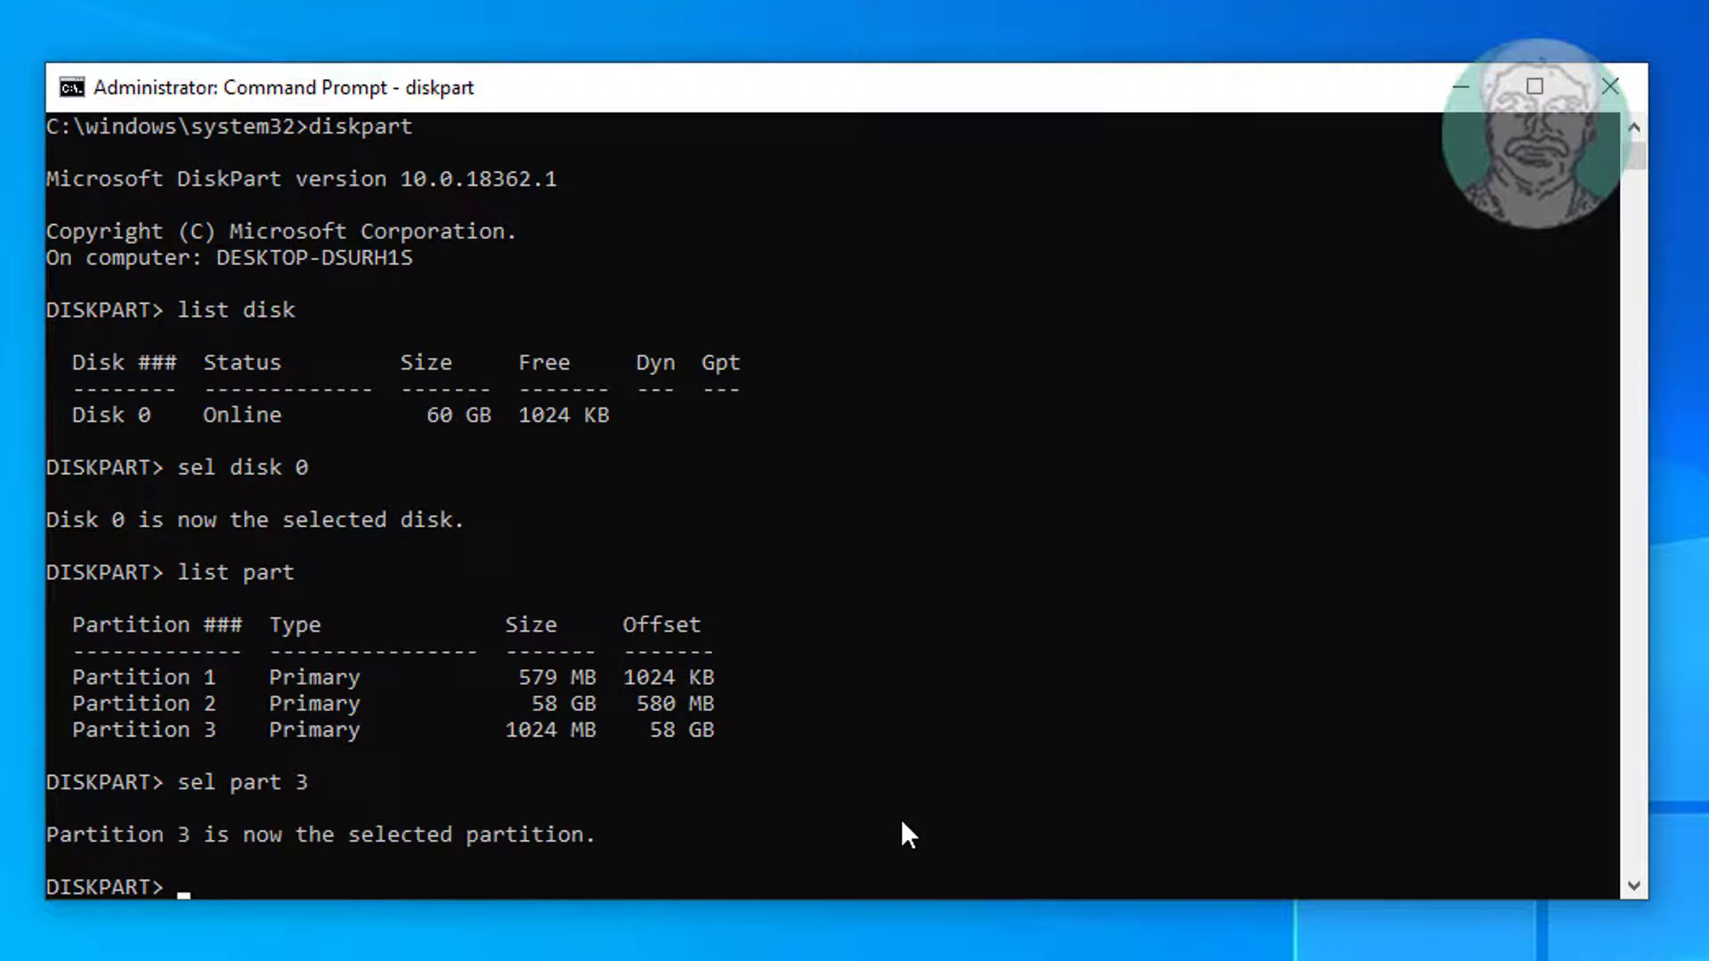
pyautogui.write('de')
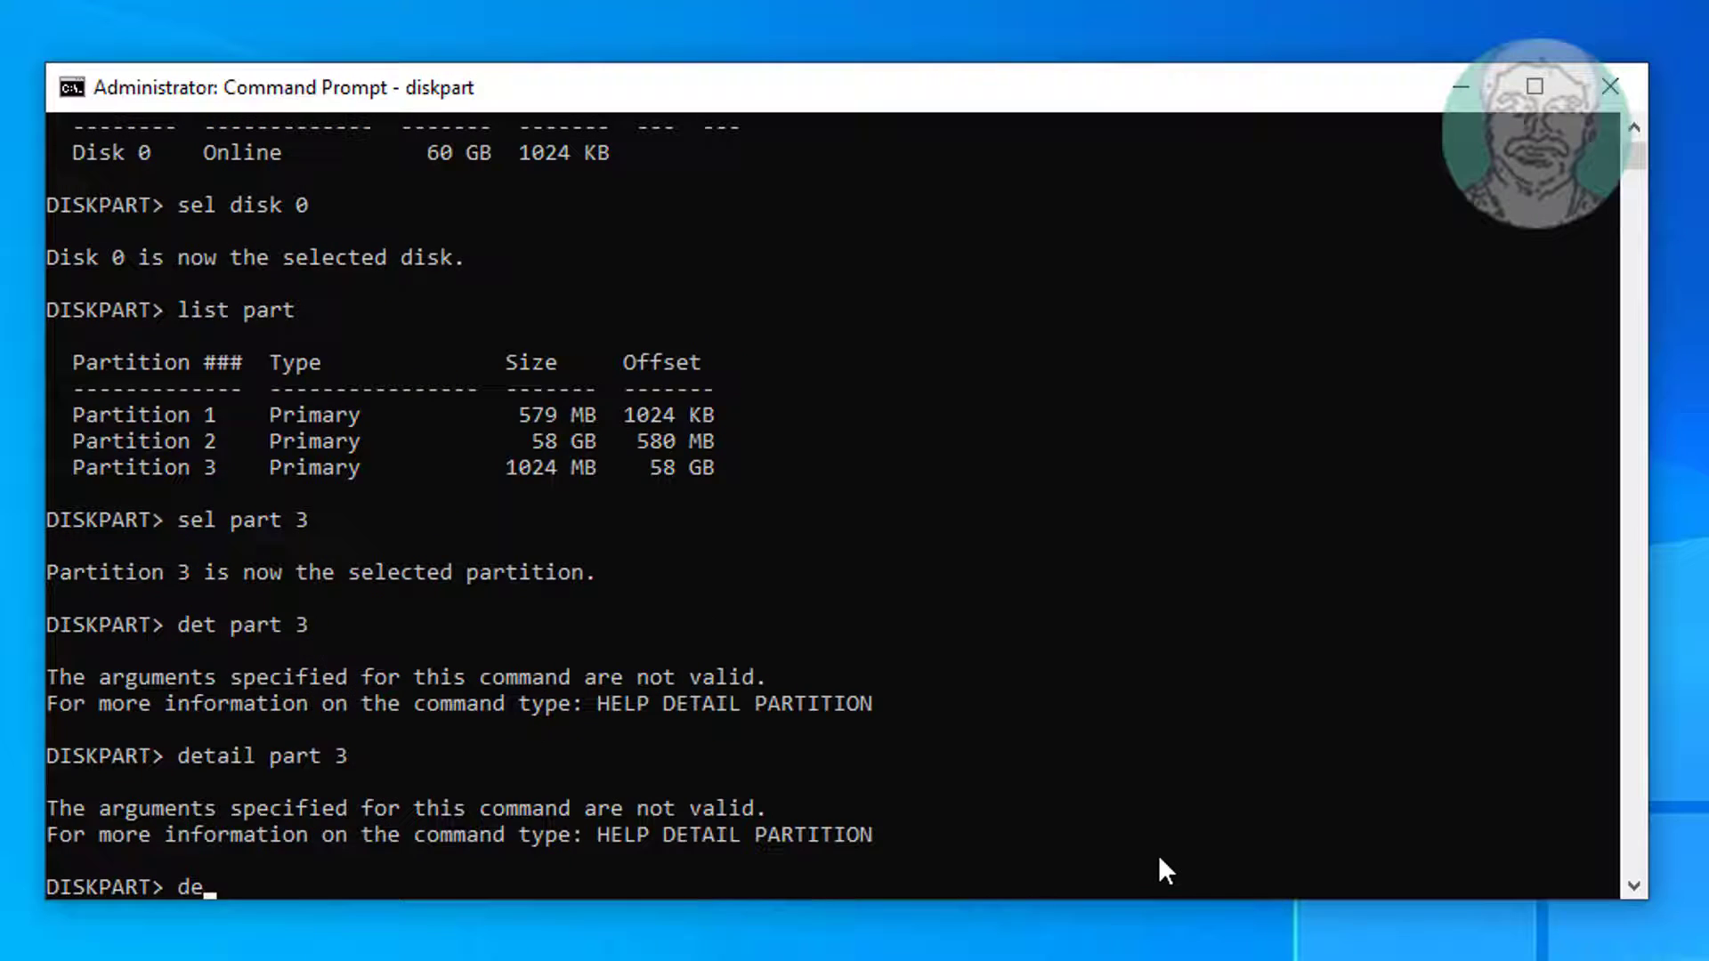
pyautogui.write('t part')
pyautogui.press('Return')
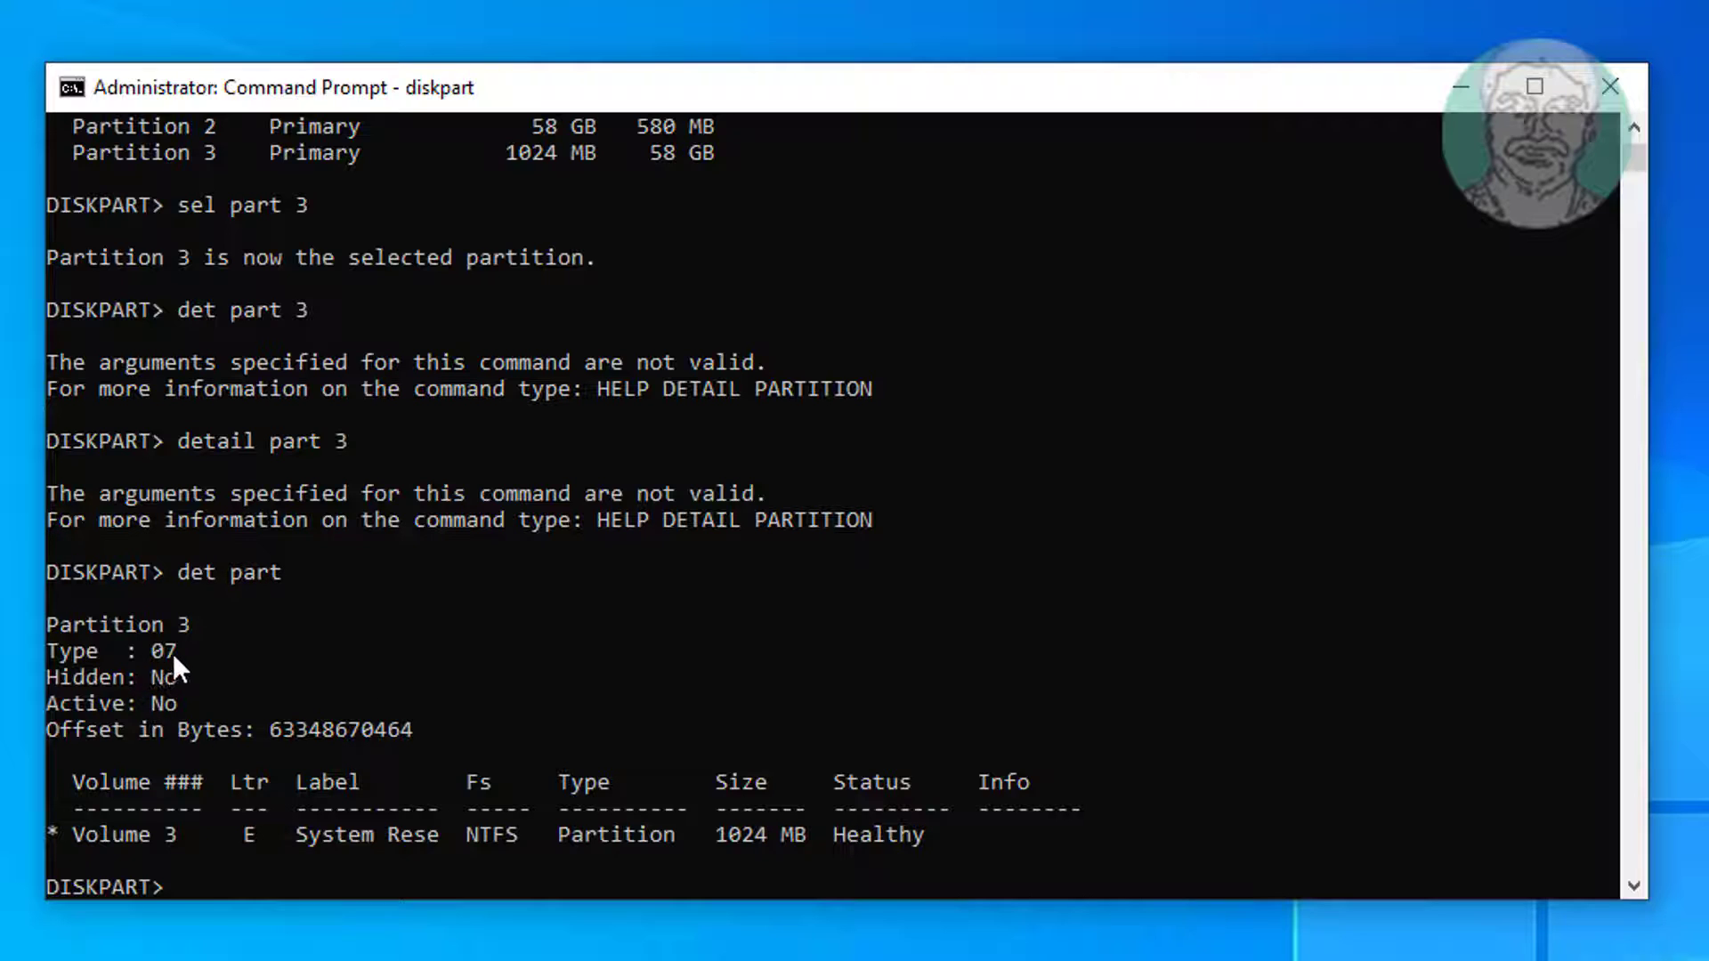
pyautogui.moveTo(180, 651); pyautogui.dragTo(49, 651)
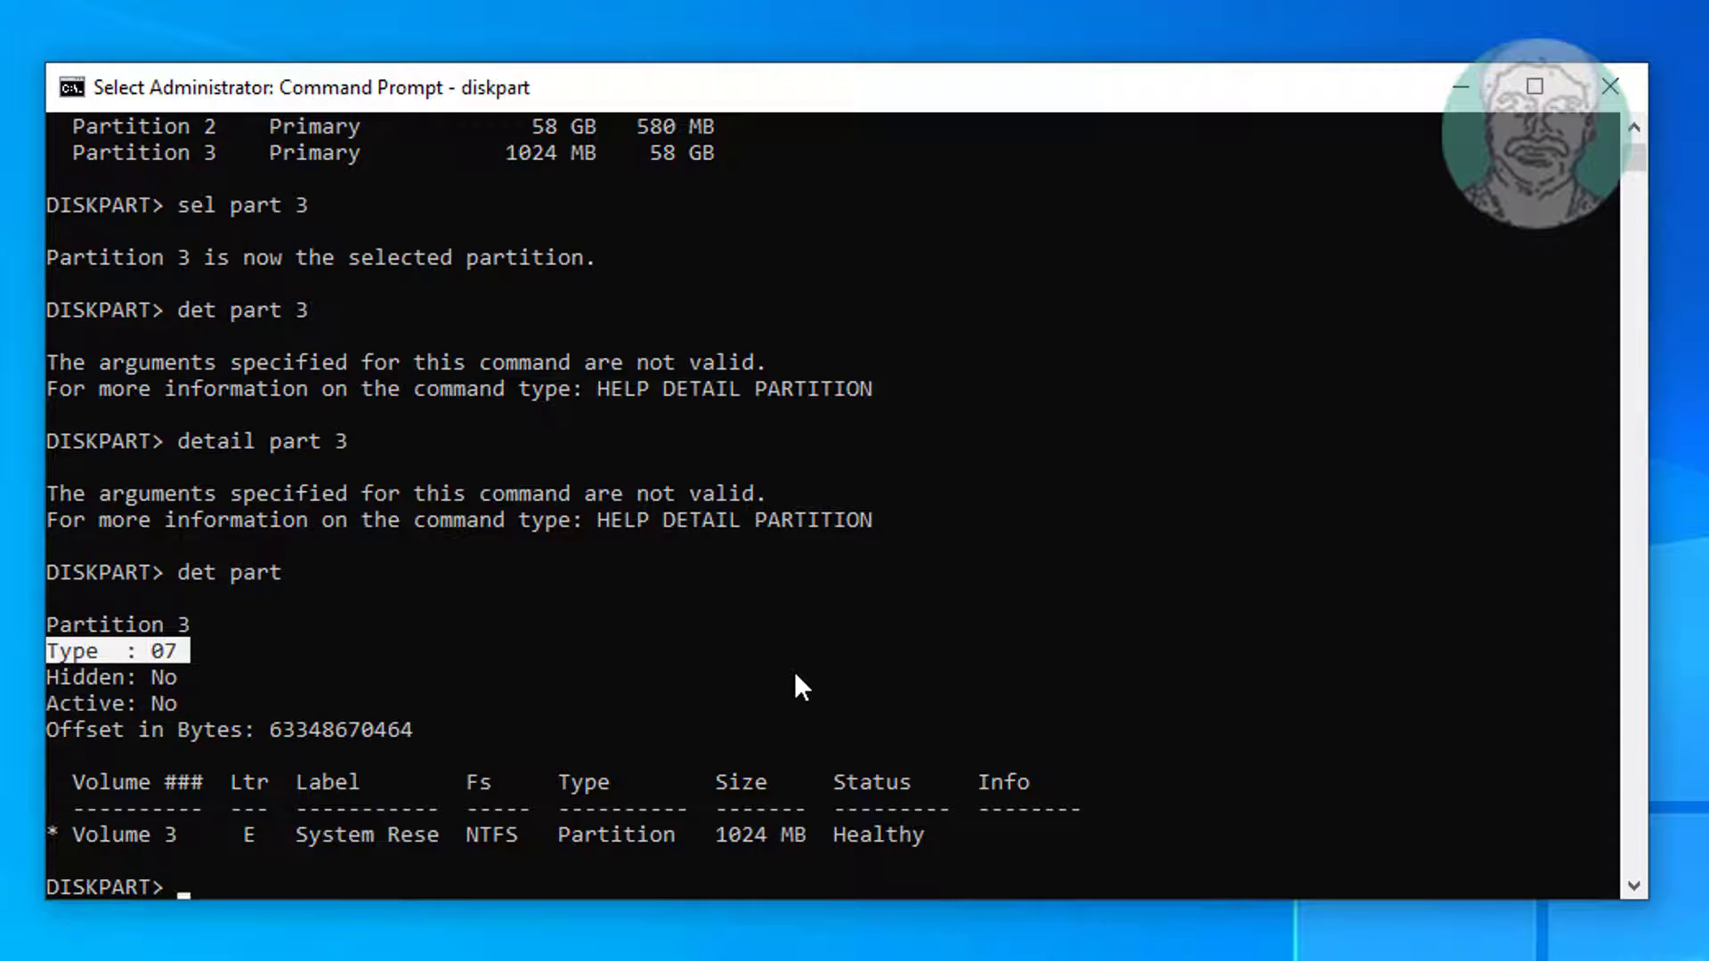
# Run 'set id=27' on partition 3, verify it now shows Hidden, and exit DiskPart.
pyautogui.write('set')
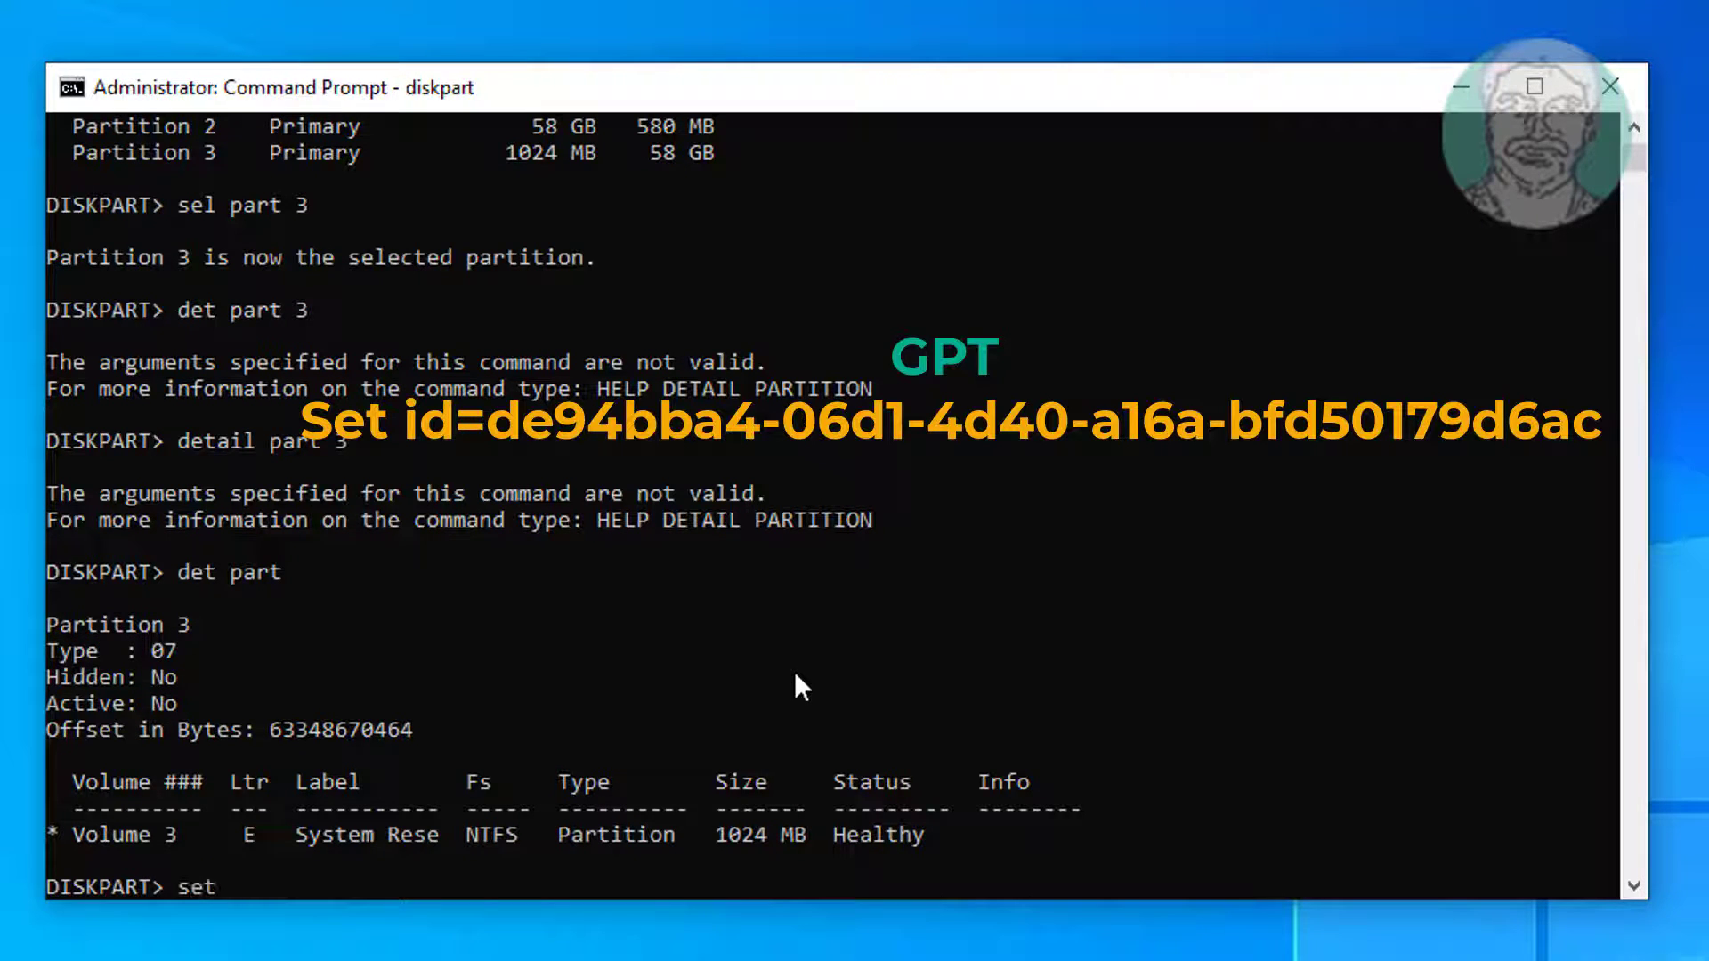
pyautogui.write(' id=27')
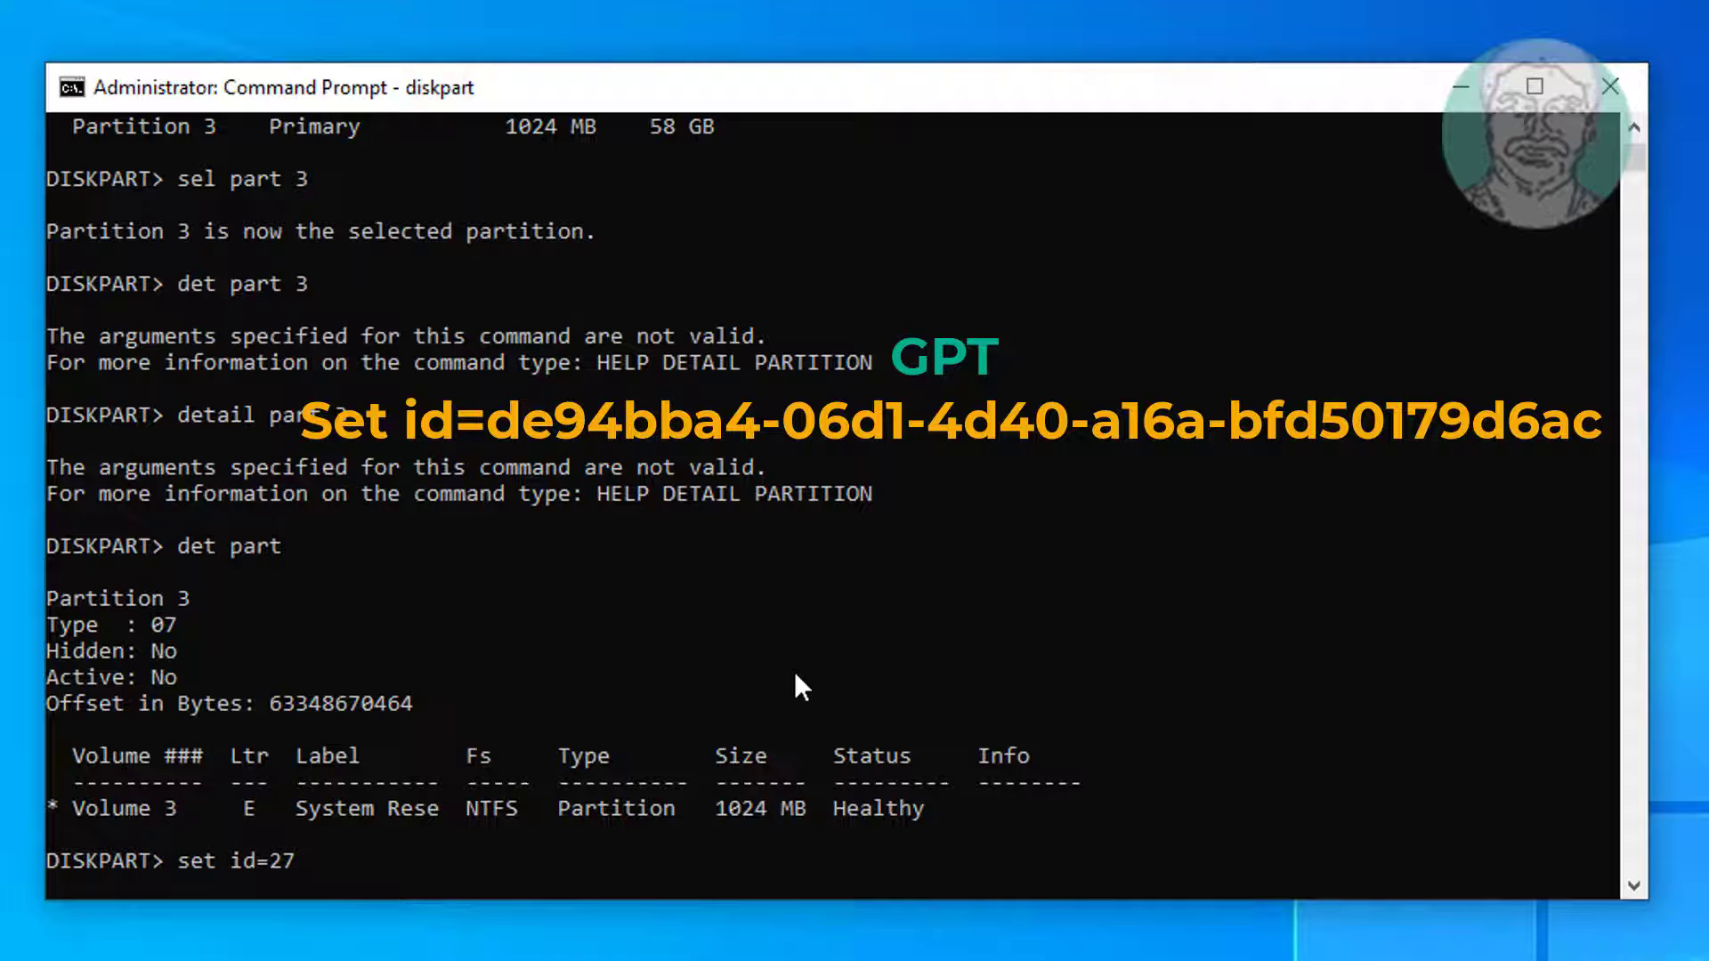
pyautogui.press('Return')
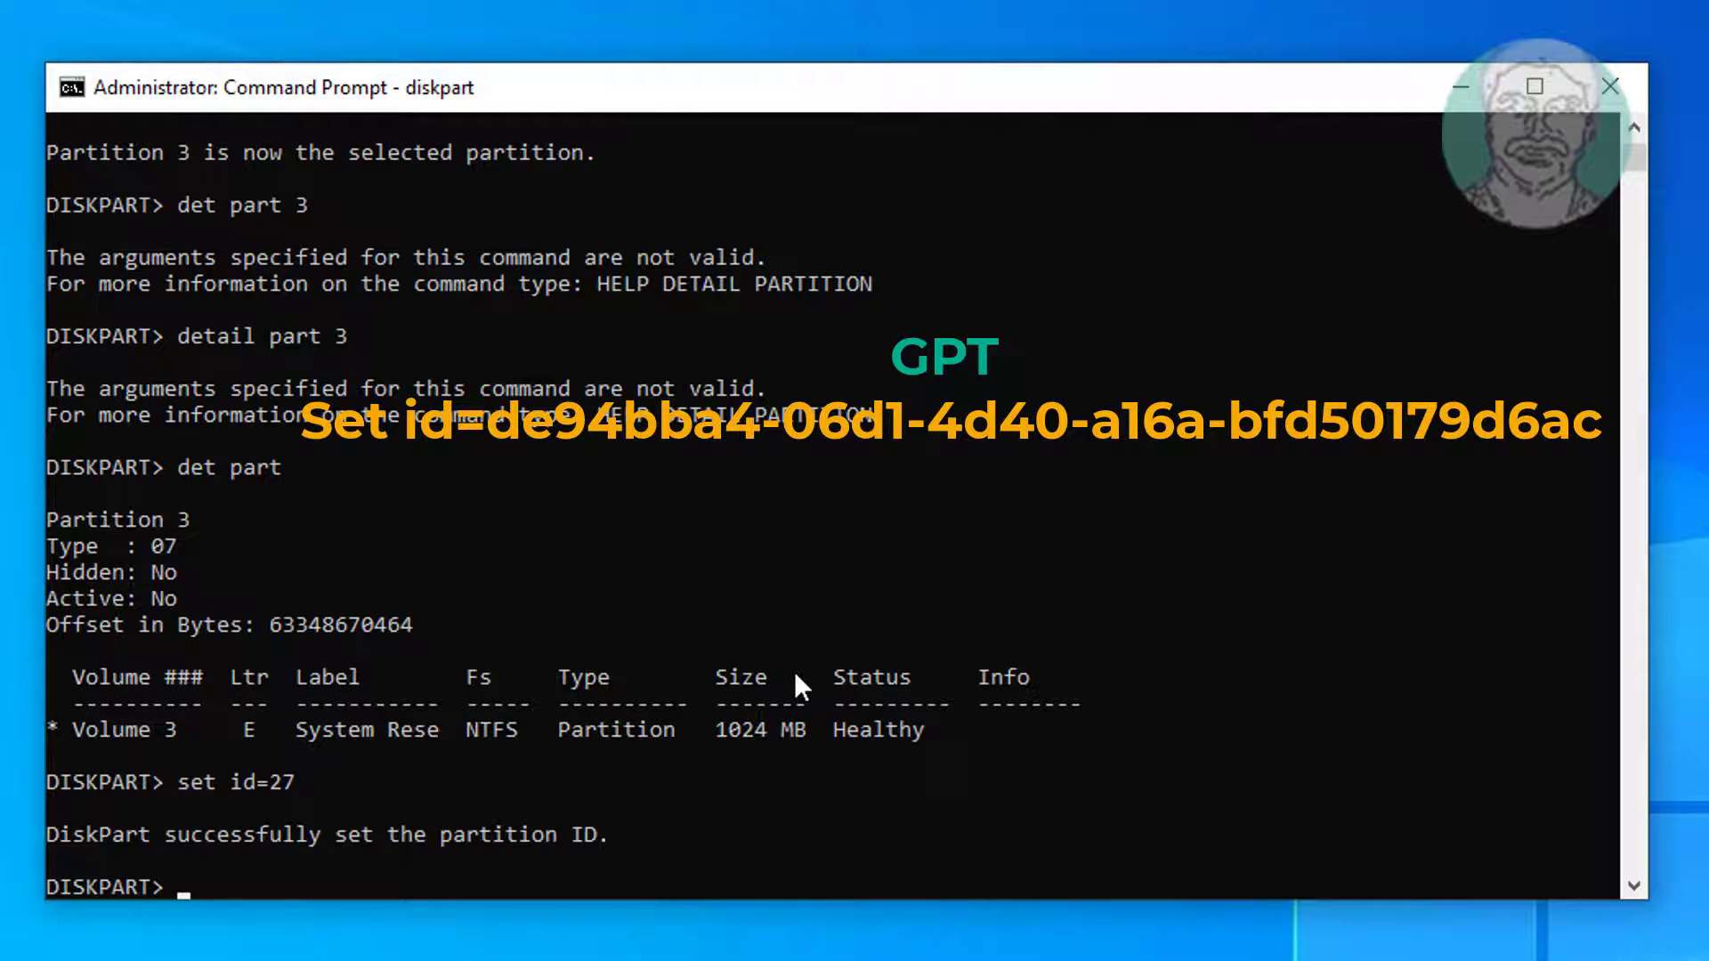
pyautogui.write('det part')
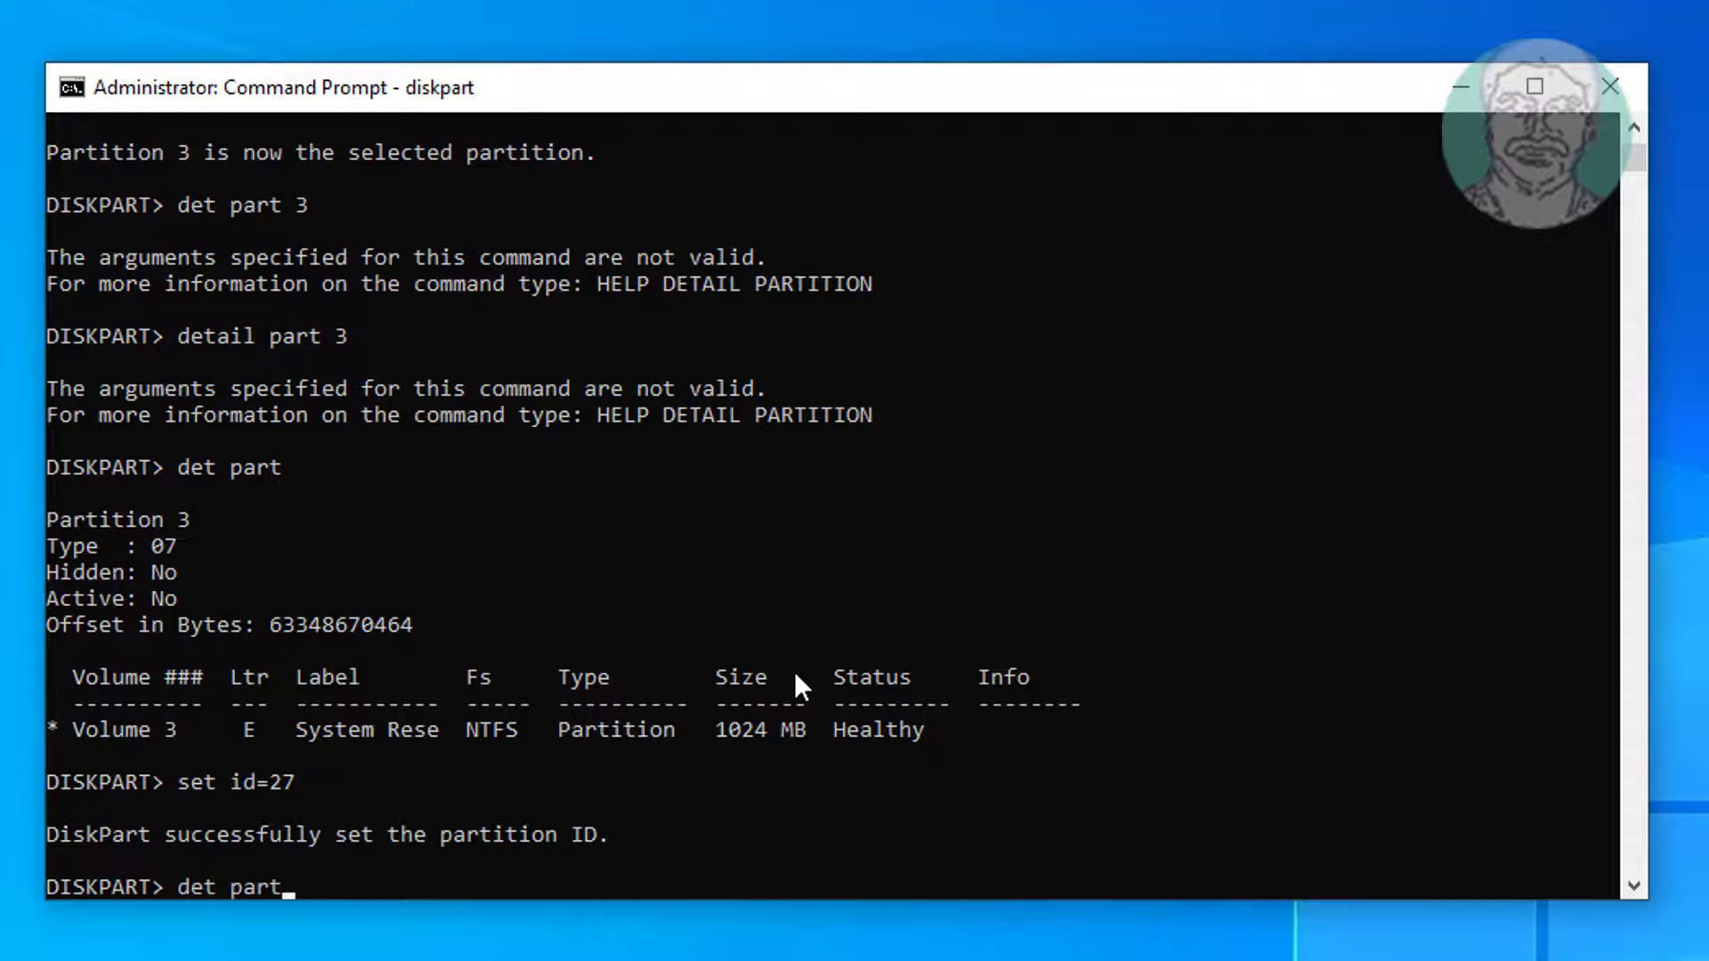
pyautogui.press('Return')
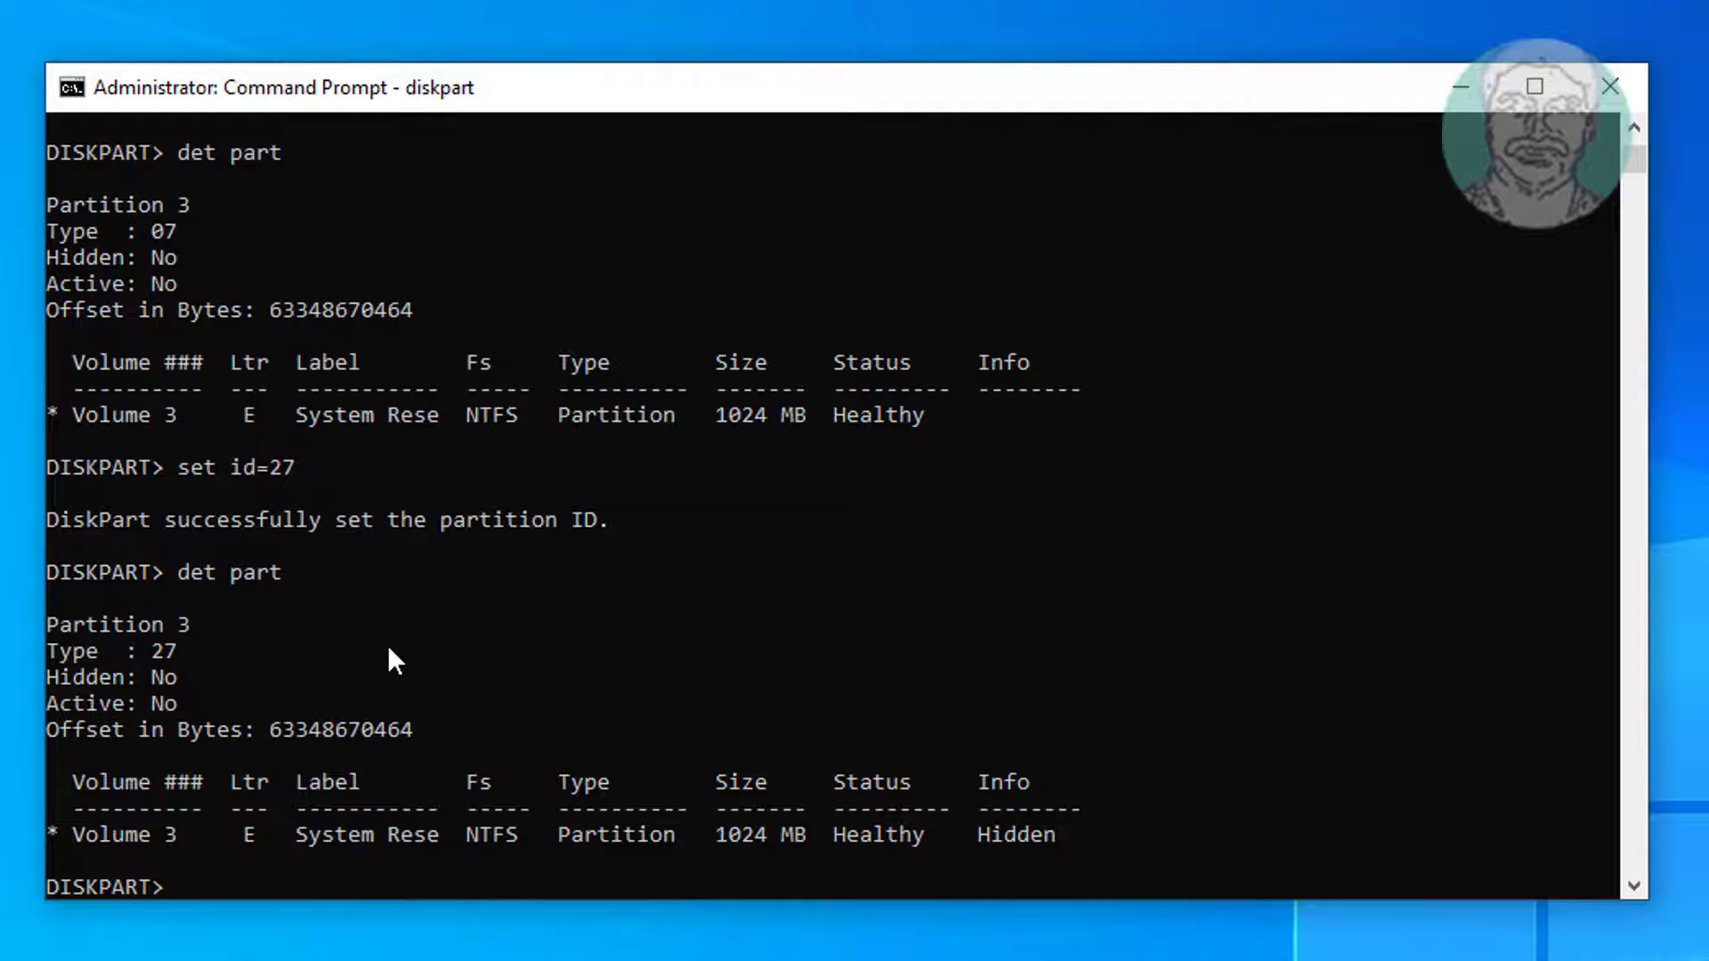
pyautogui.write('exit')
pyautogui.press('Return')
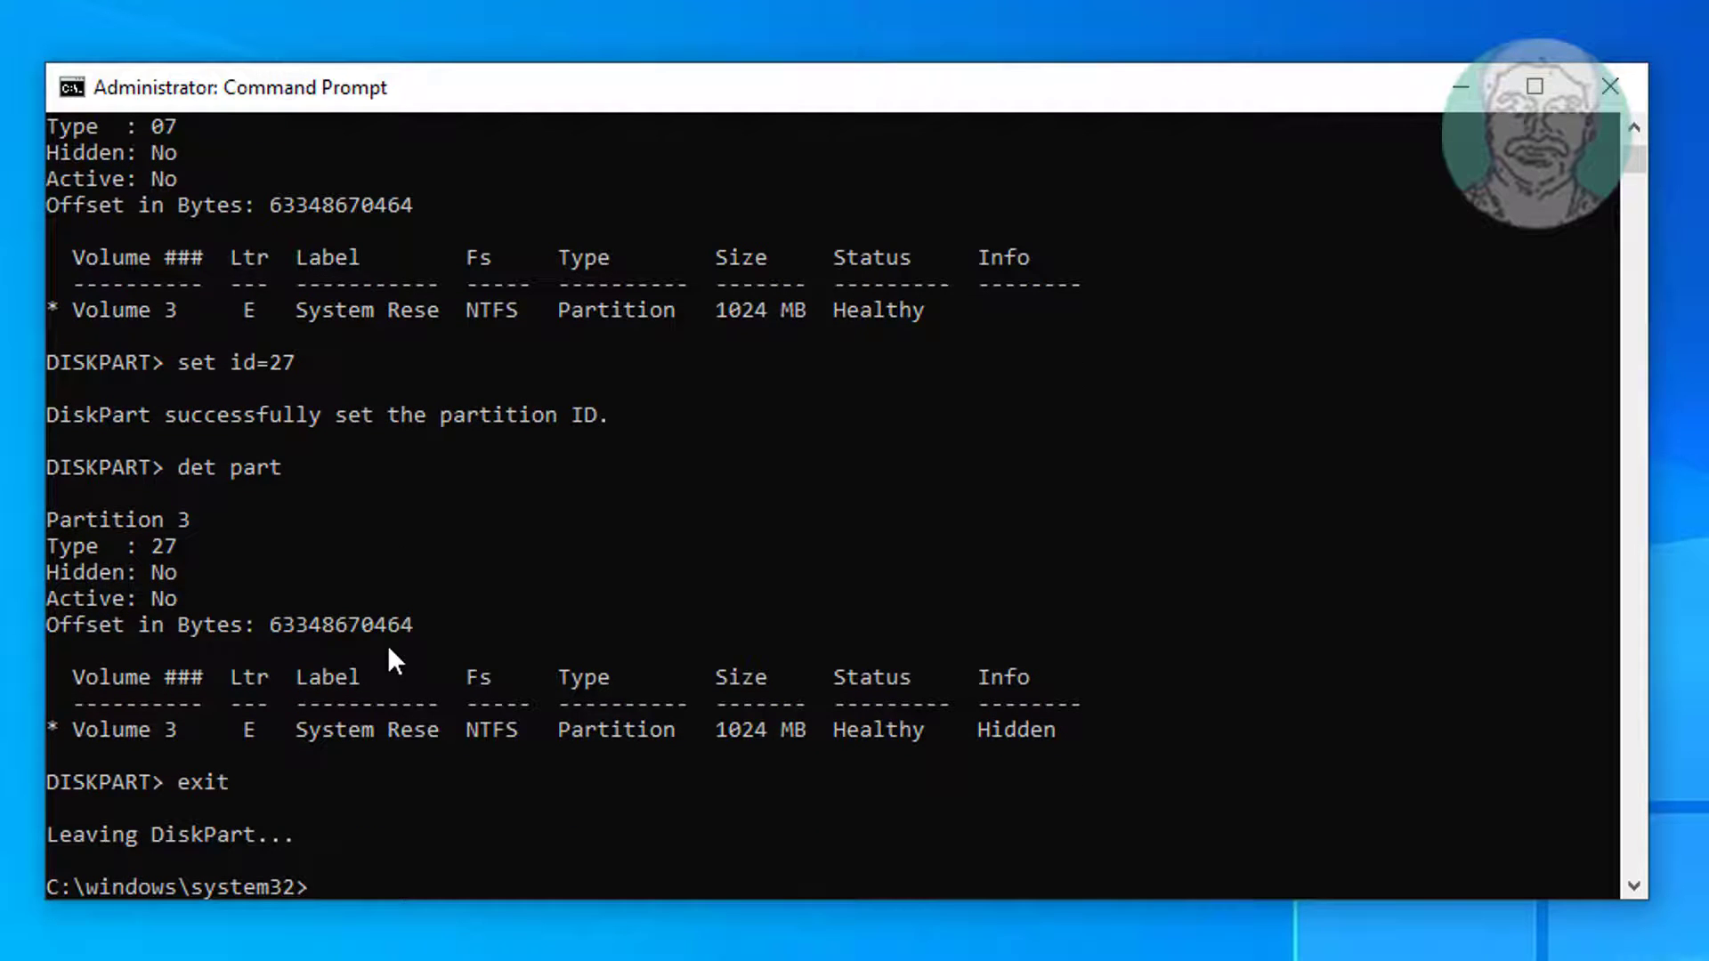
# Run 'reagentc /enable', then 'reagentc /info' to confirm Windows RE status reads Enabled.
pyautogui.write('reagentc /enable')
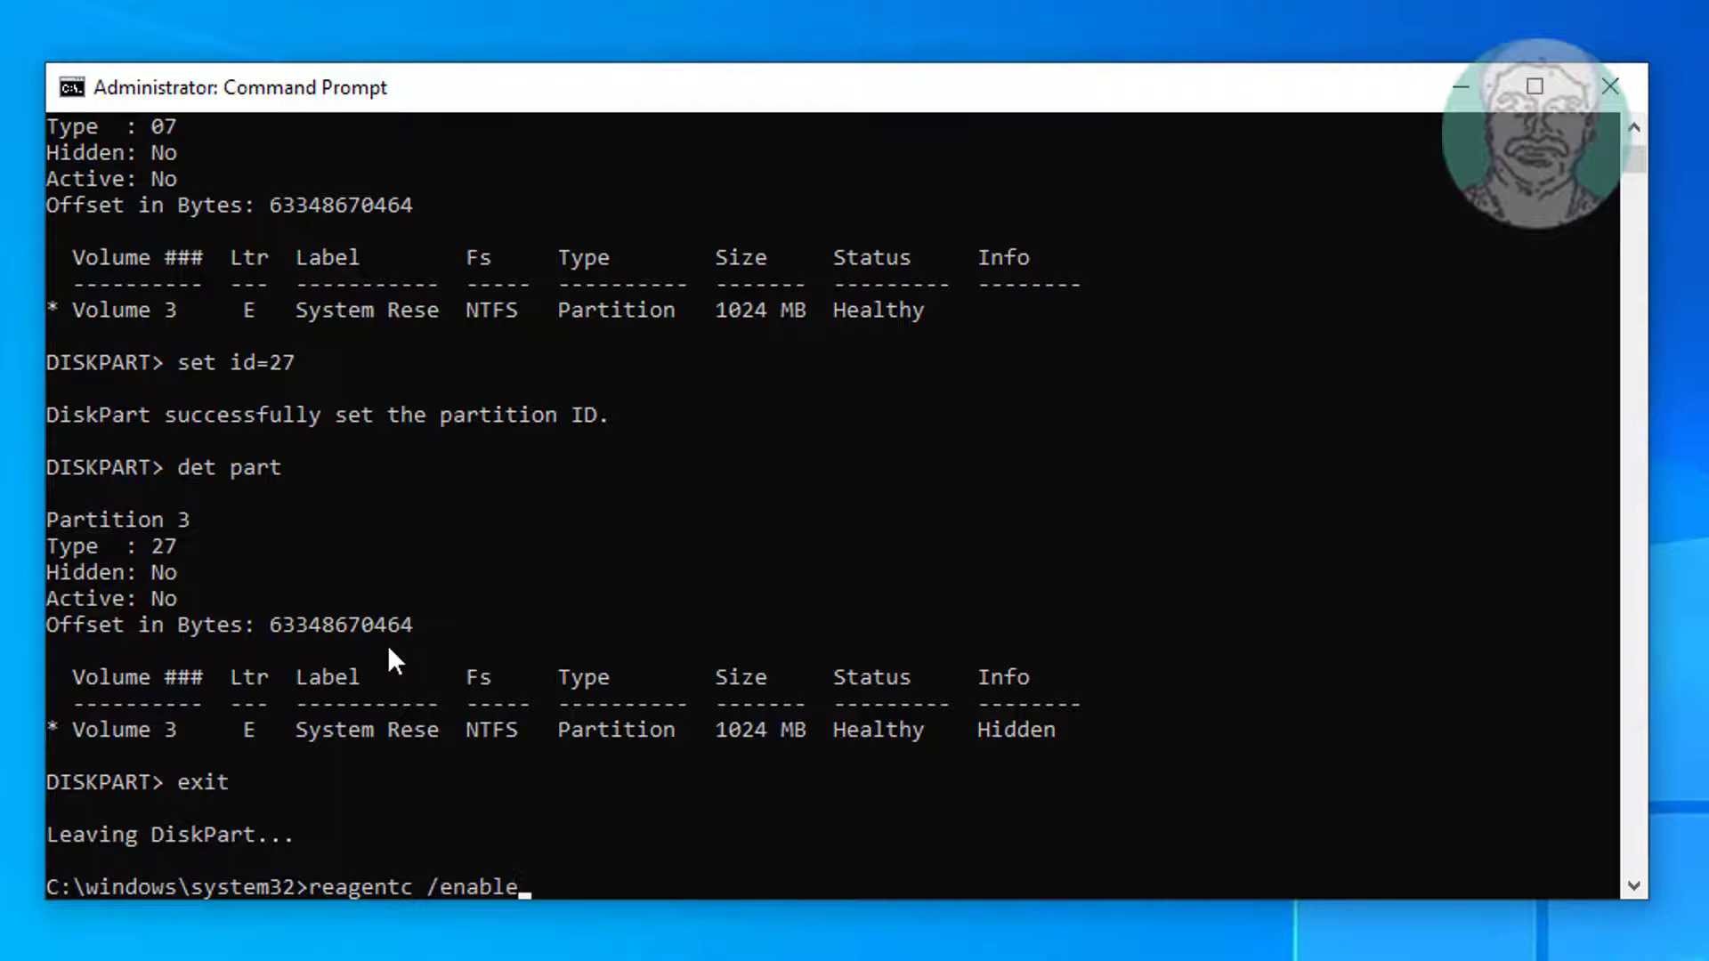
pyautogui.press('Return')
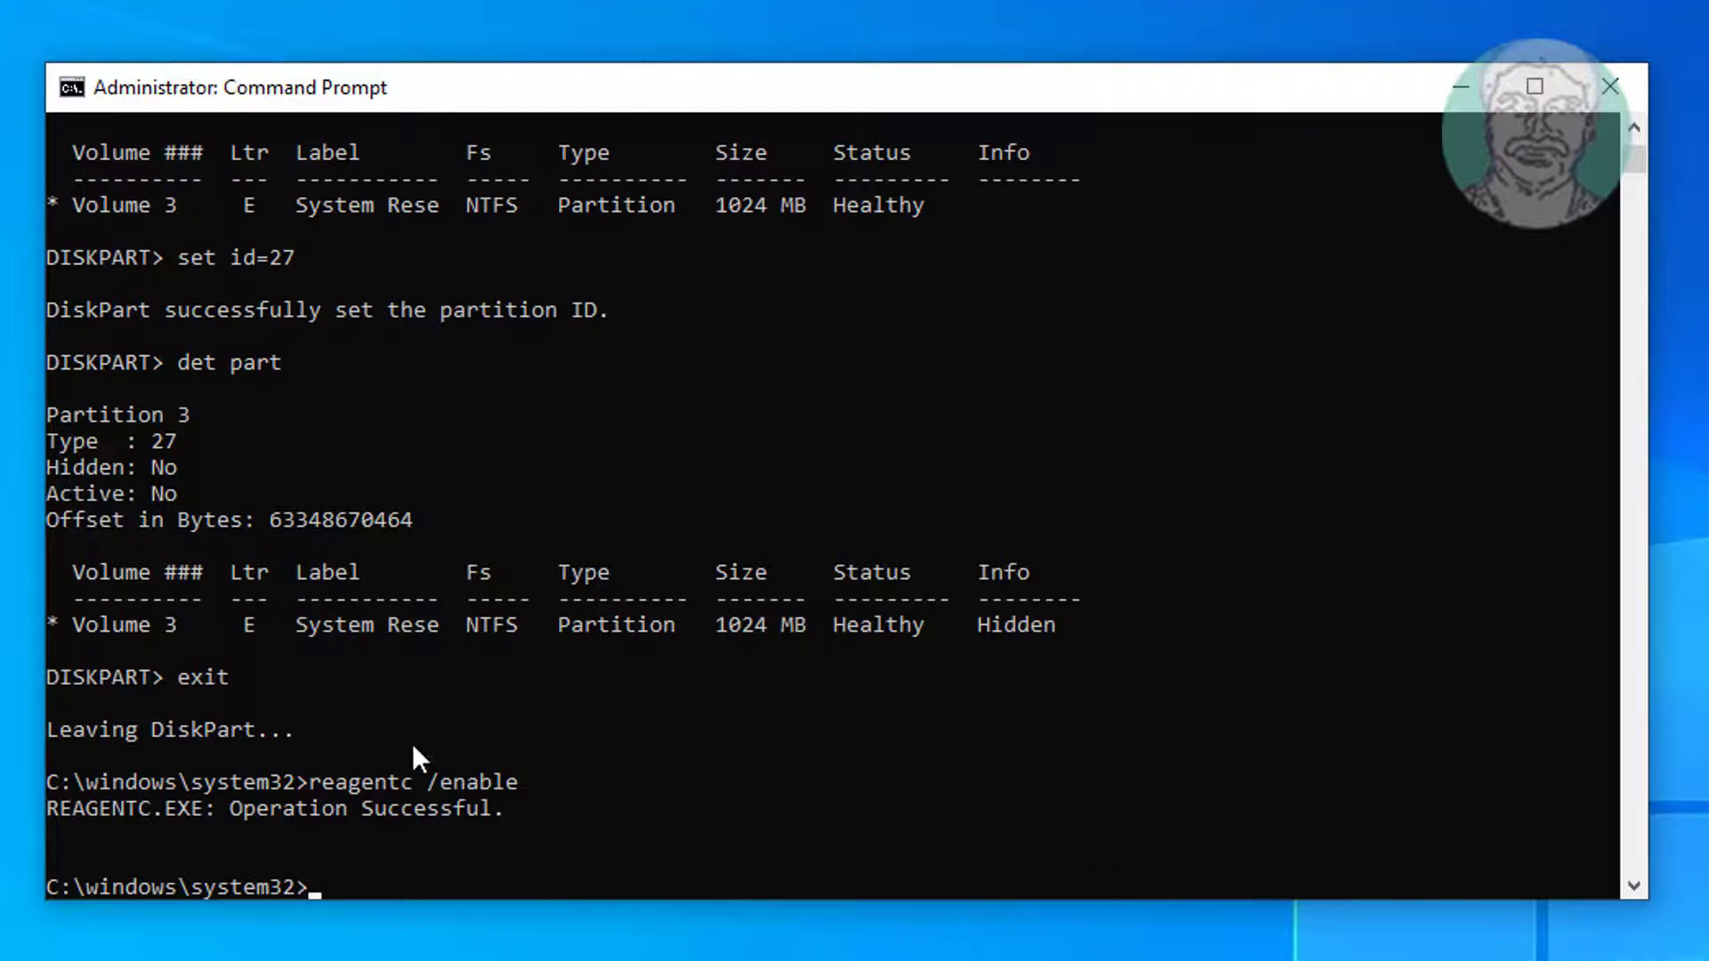
pyautogui.moveTo(538, 809); pyautogui.dragTo(260, 812)
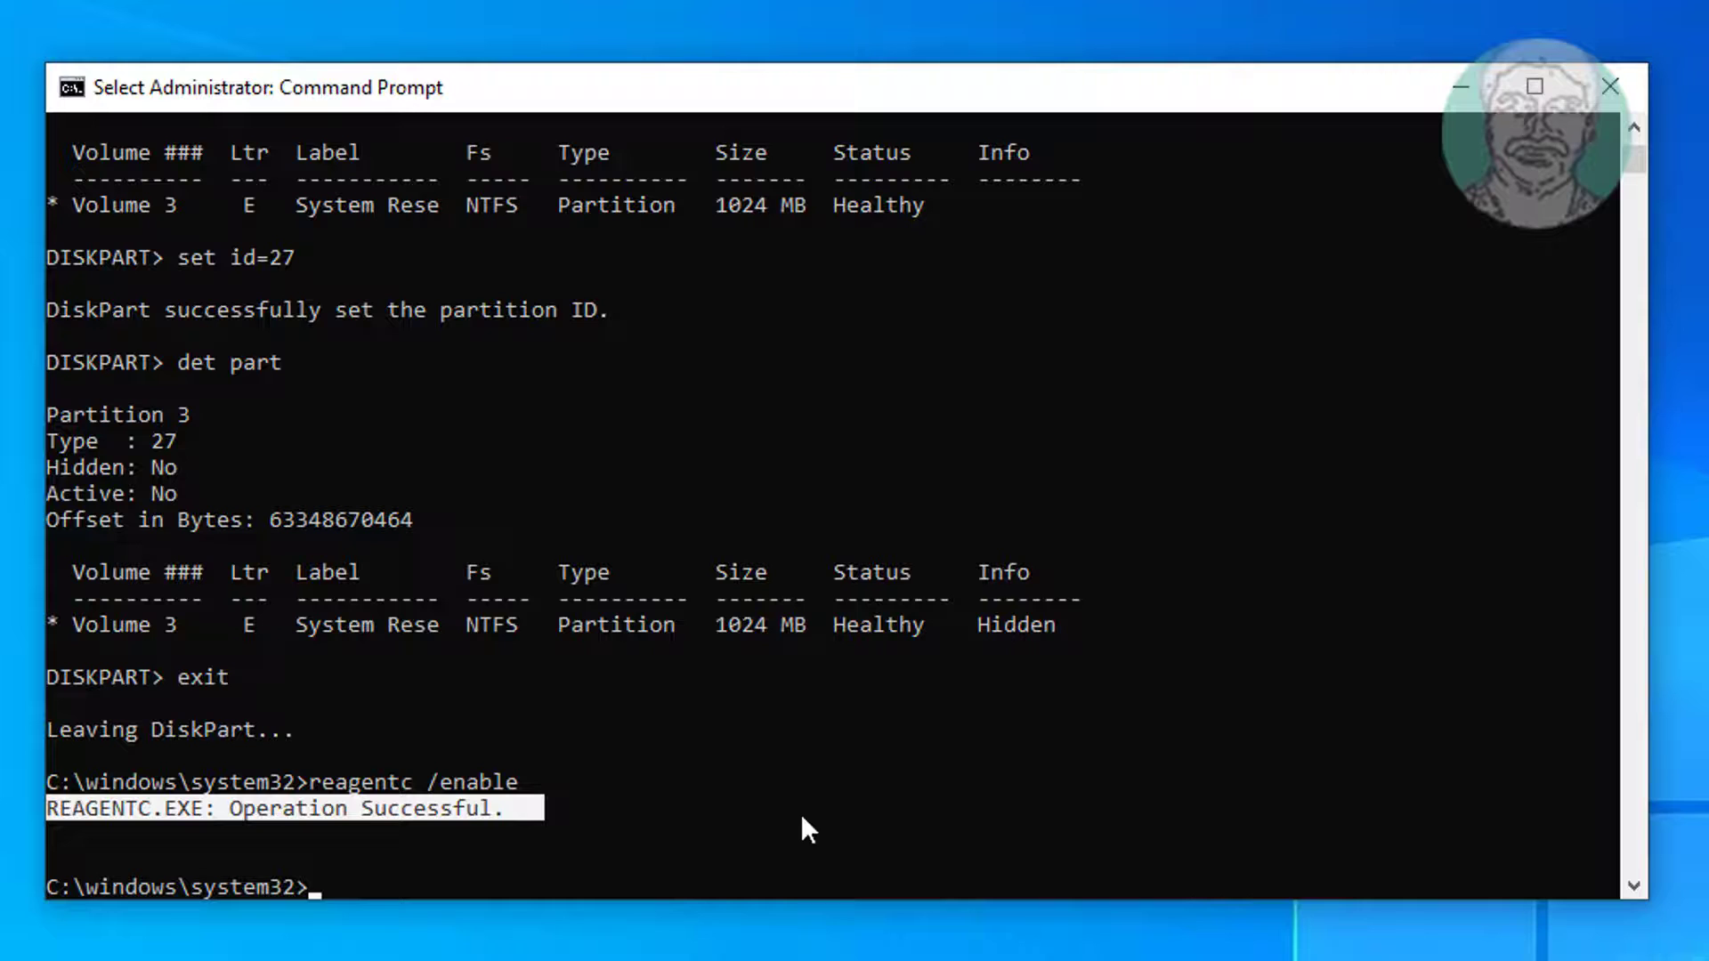
pyautogui.click(694, 782)
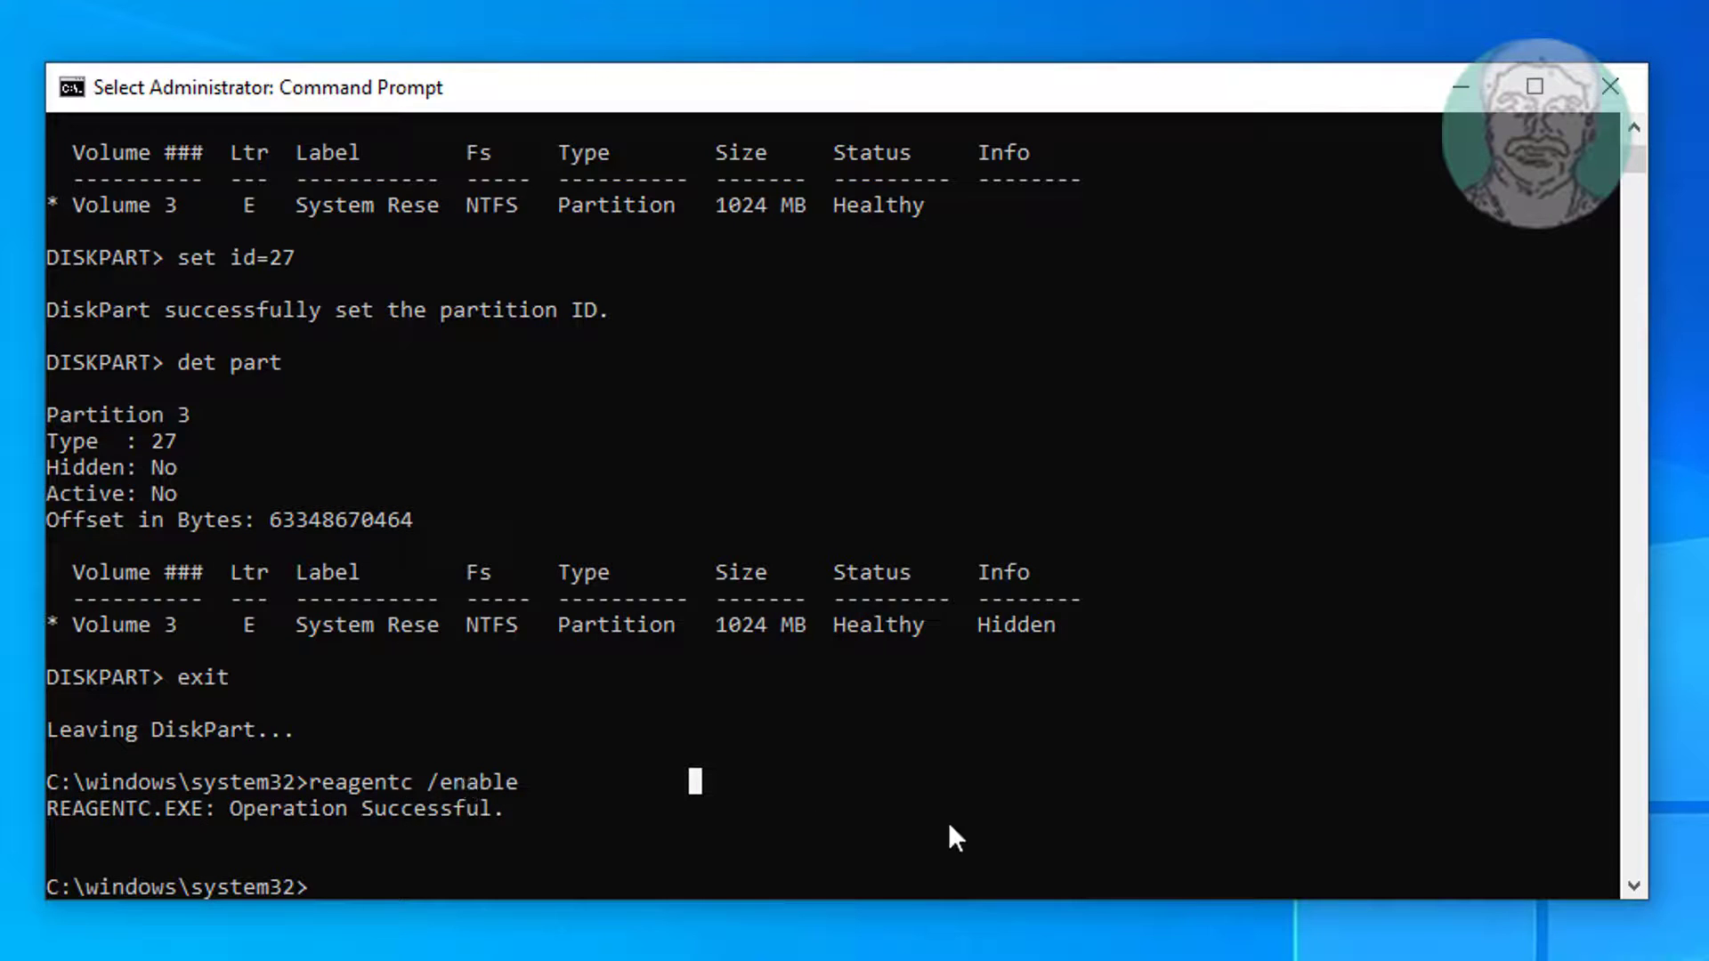
pyautogui.write('re')
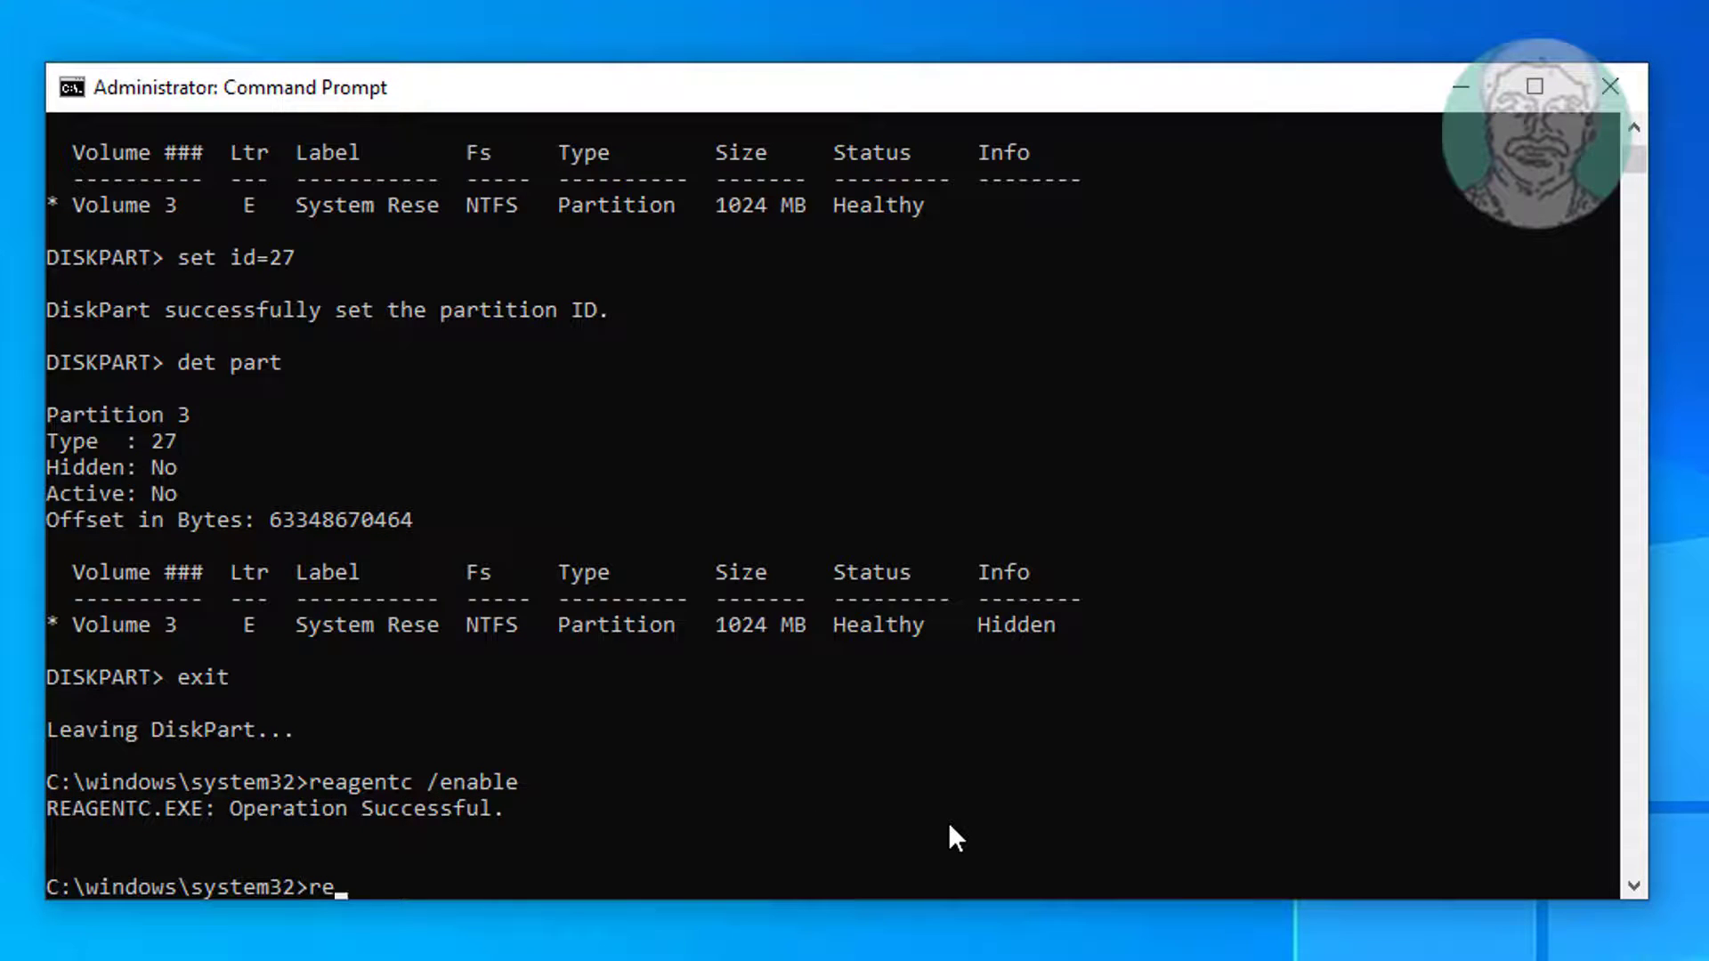
pyautogui.write('agentc /info')
pyautogui.press('Return')
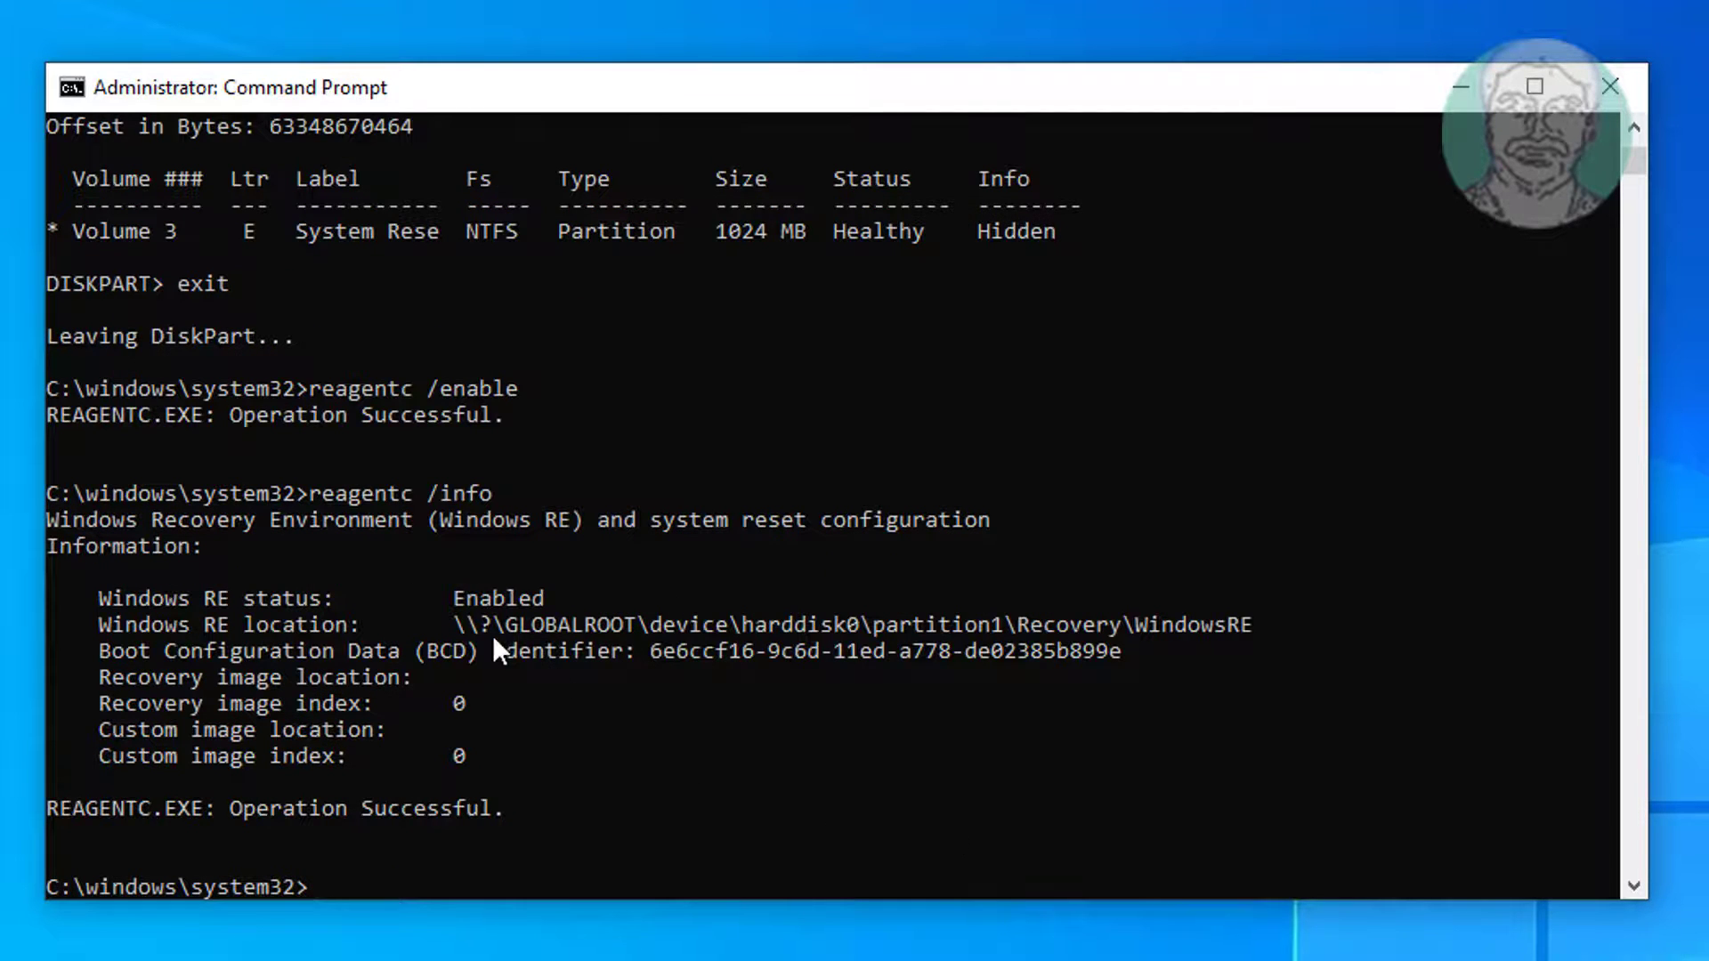
pyautogui.moveTo(564, 595); pyautogui.dragTo(120, 597)
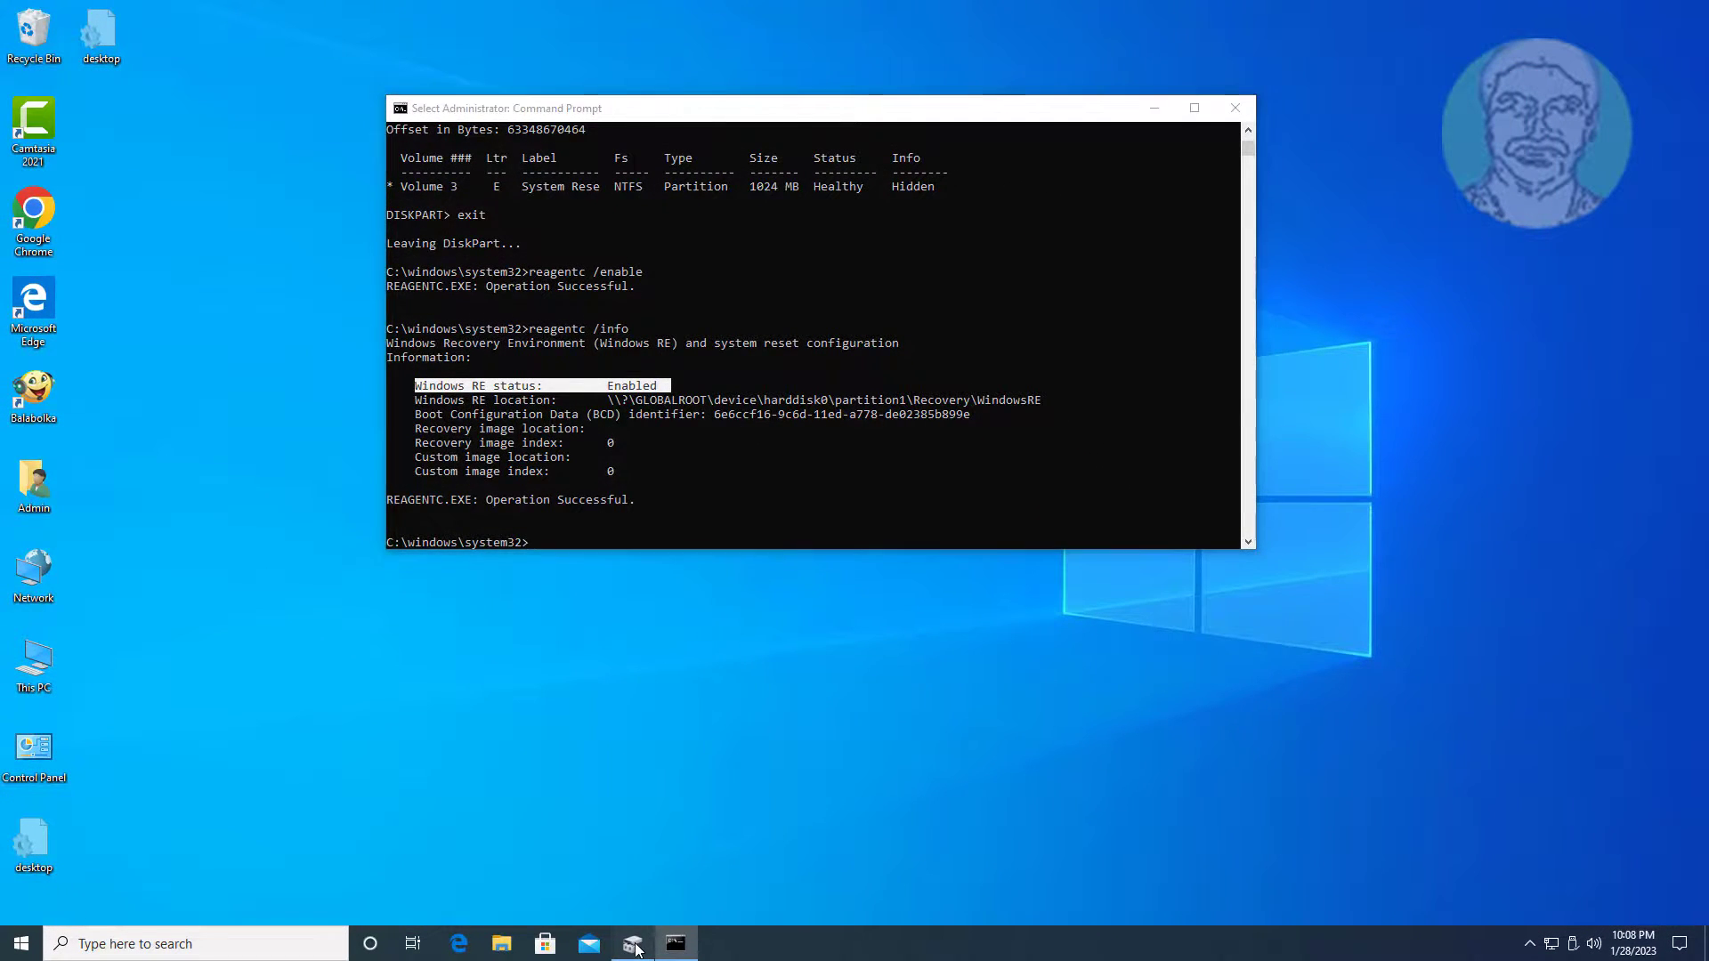
# Confirm the 1.00 GB partition appears as a Recovery Partition in Disk Management, then close it.
pyautogui.click(632, 944)
pyautogui.click(703, 459)
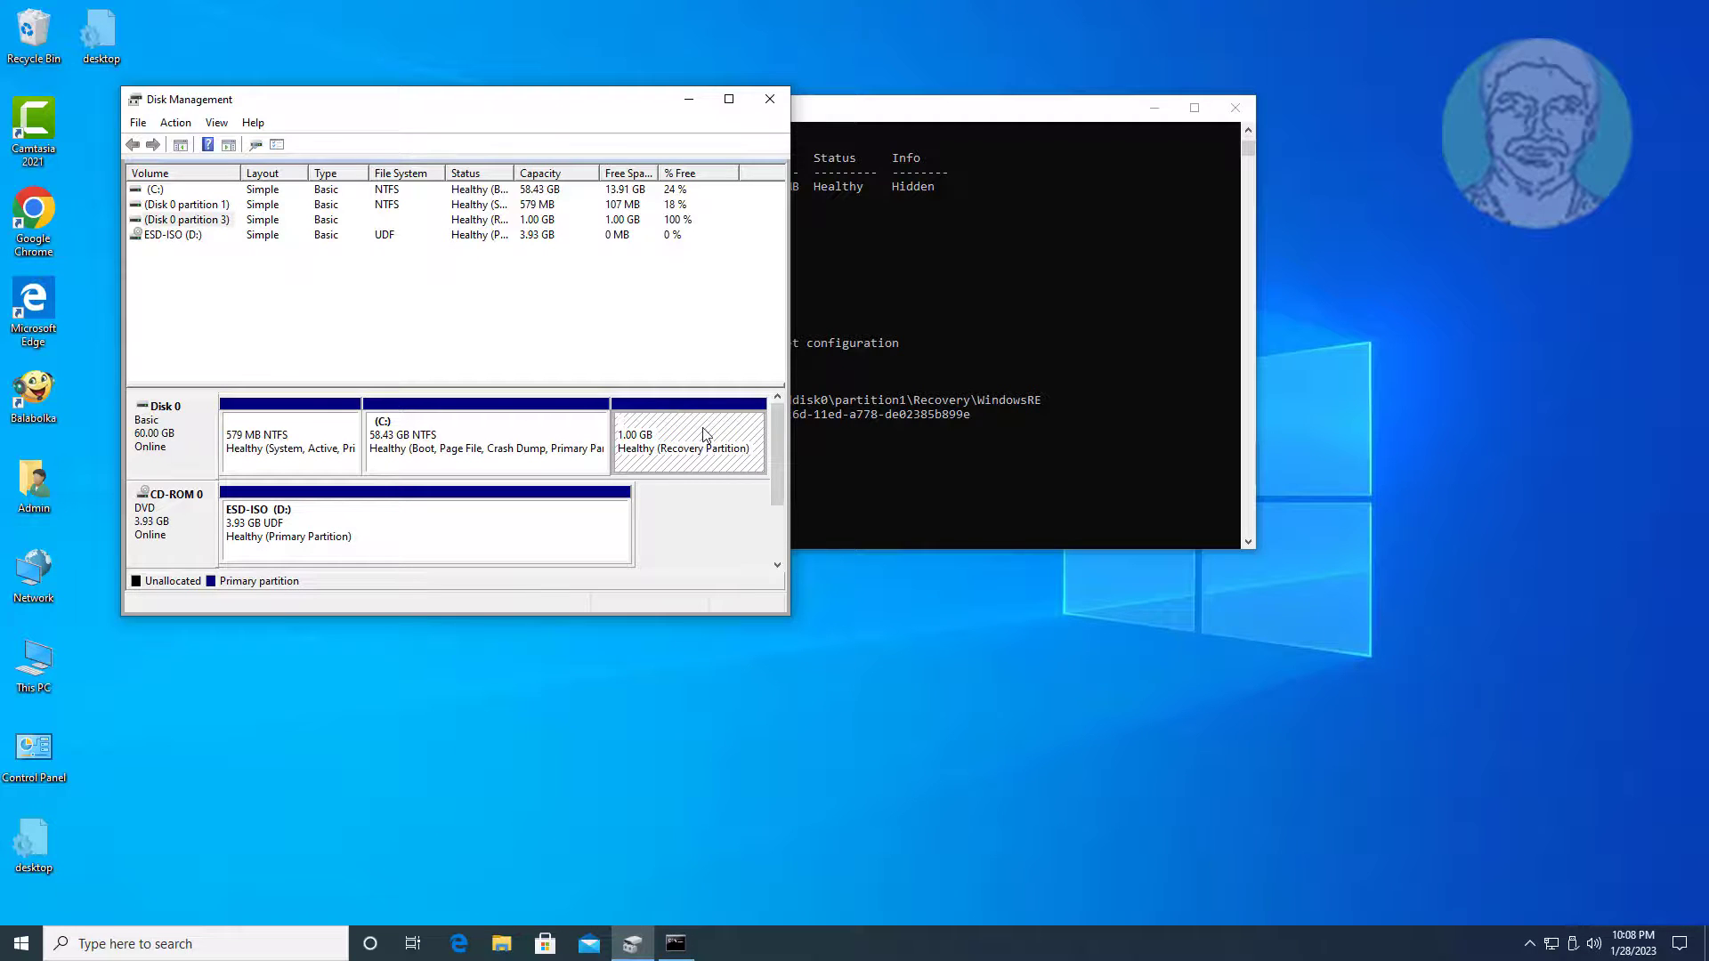
pyautogui.click(771, 99)
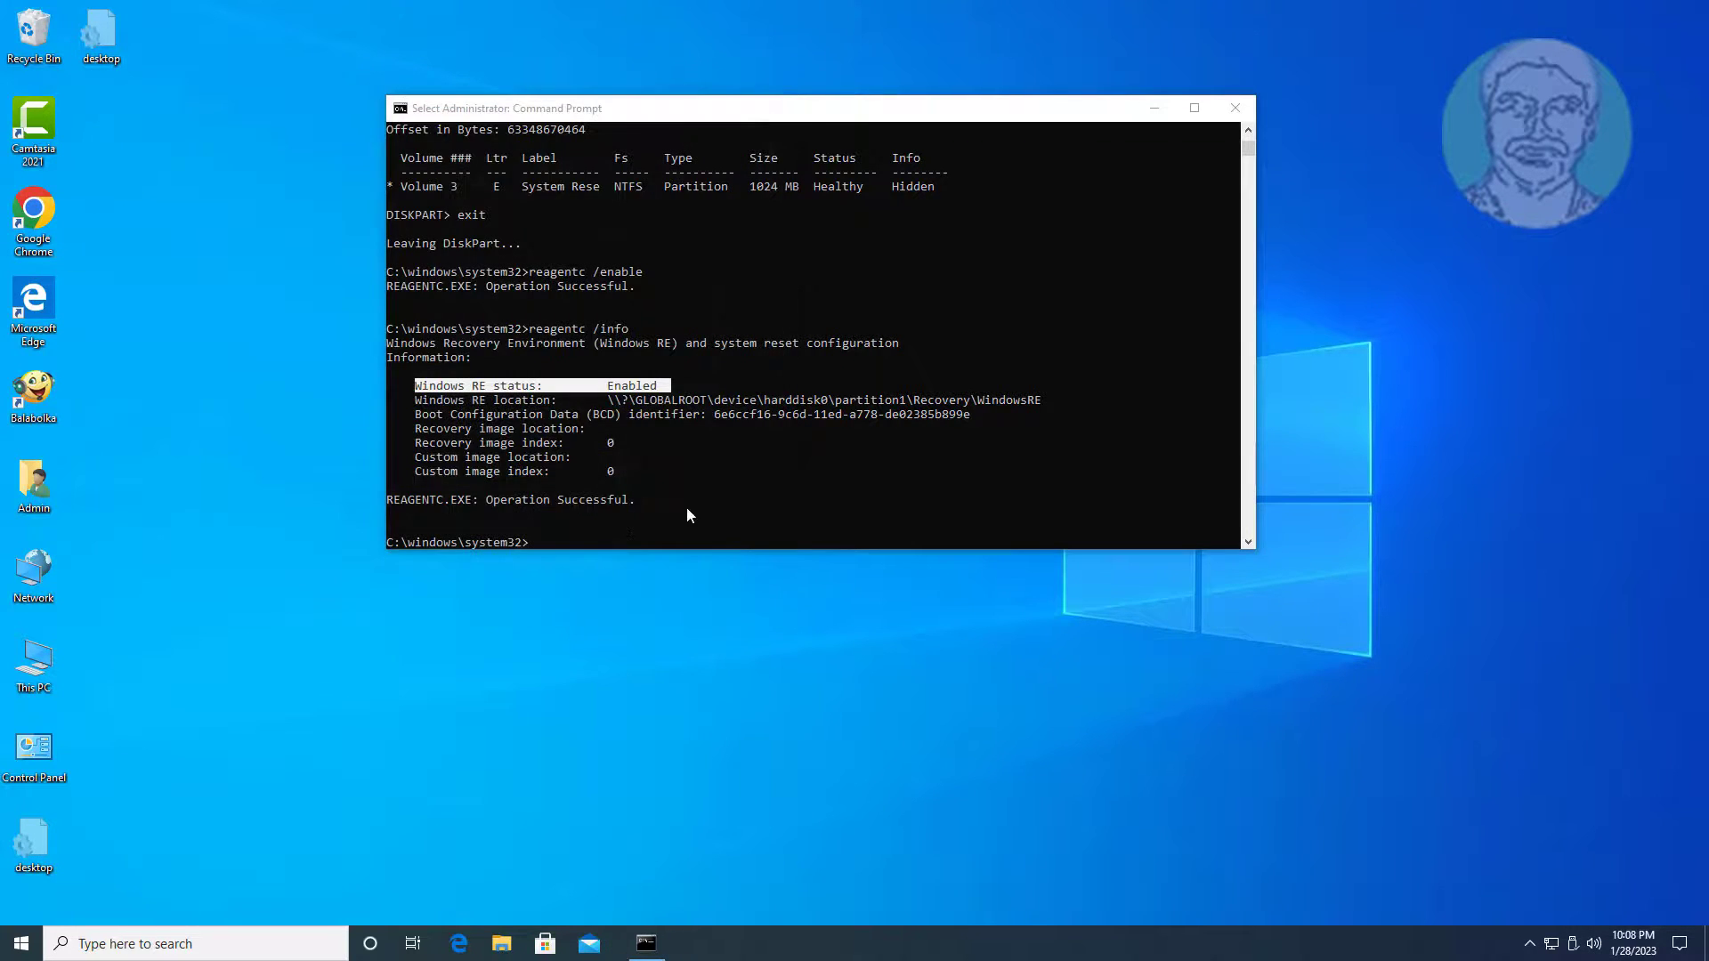
# Close Command Prompt with the 'exit' command.
pyautogui.click(554, 539)
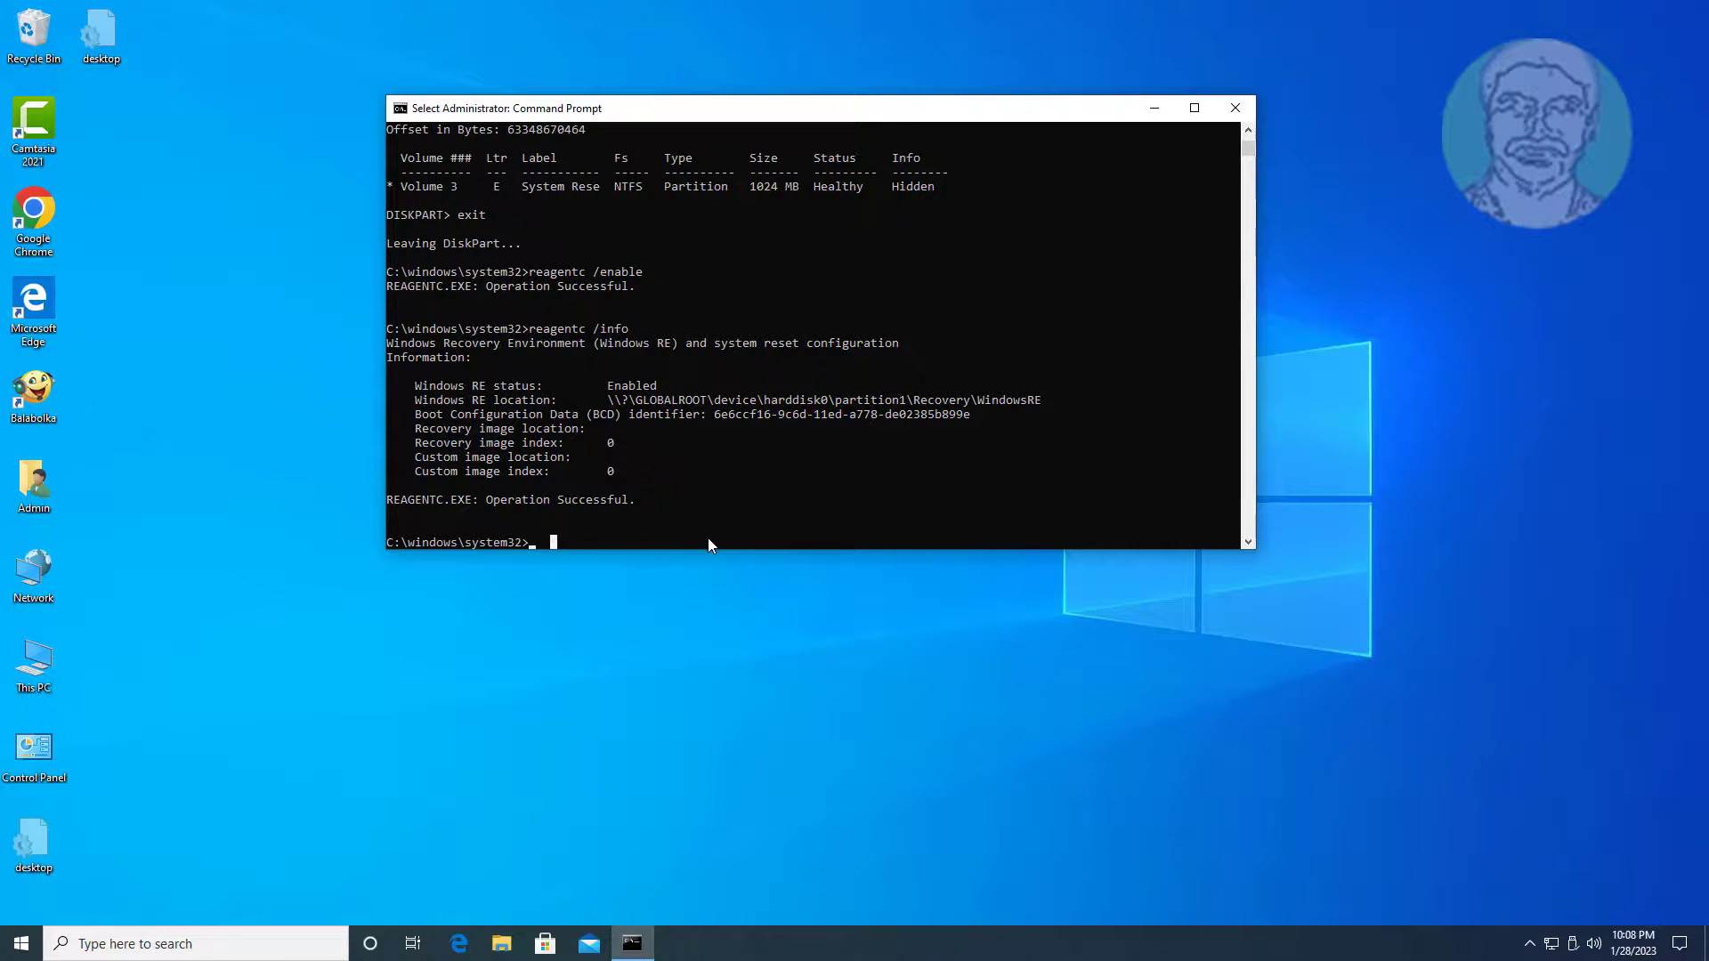
pyautogui.write('exit')
pyautogui.press('Return')
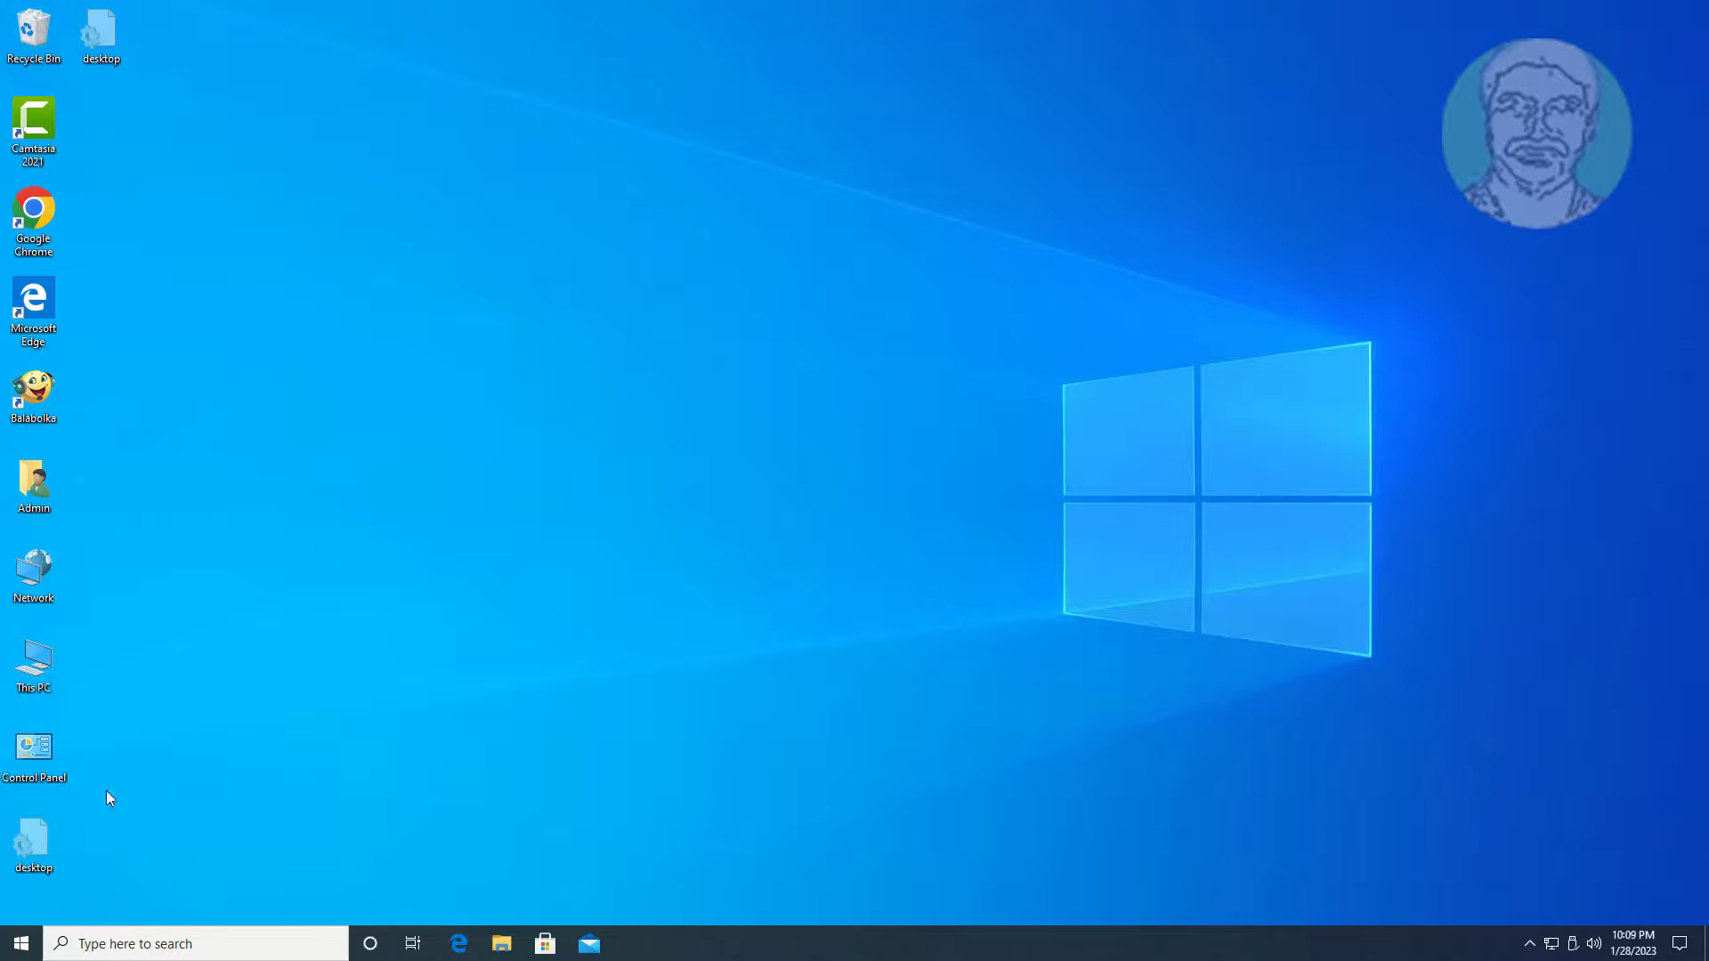
# Boot into recovery, open Troubleshoot > Advanced options > Command Prompt, and enter the Admin account's password.
pyautogui.click(21, 944)
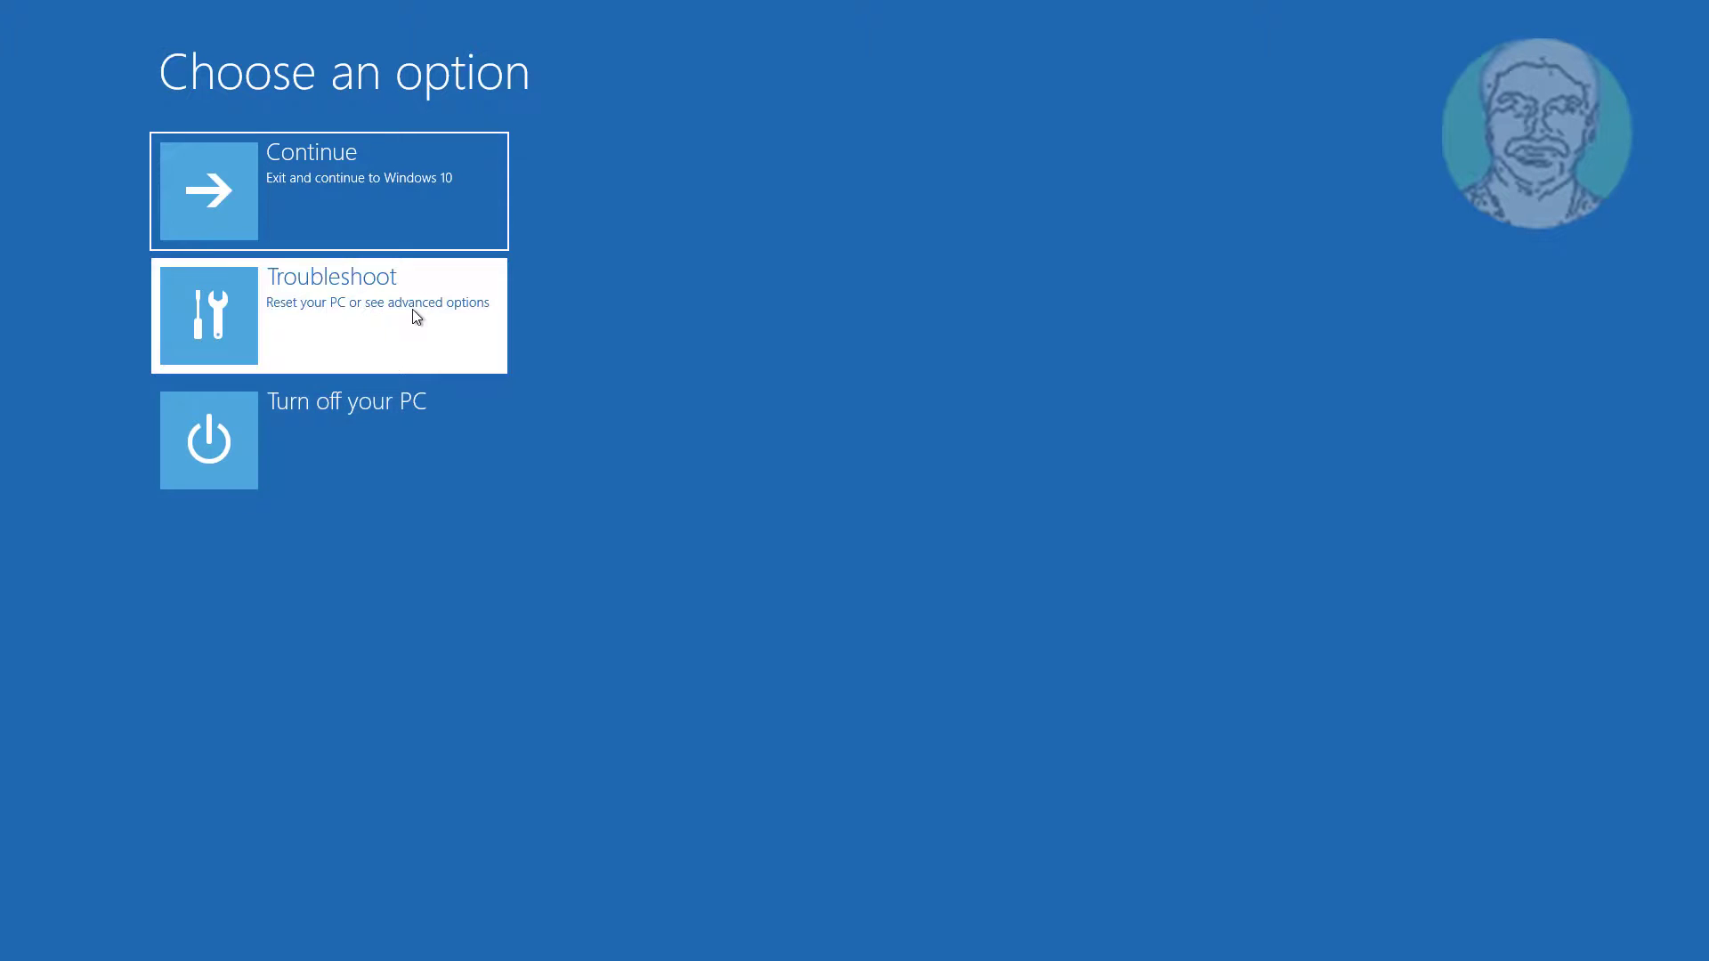
pyautogui.click(413, 311)
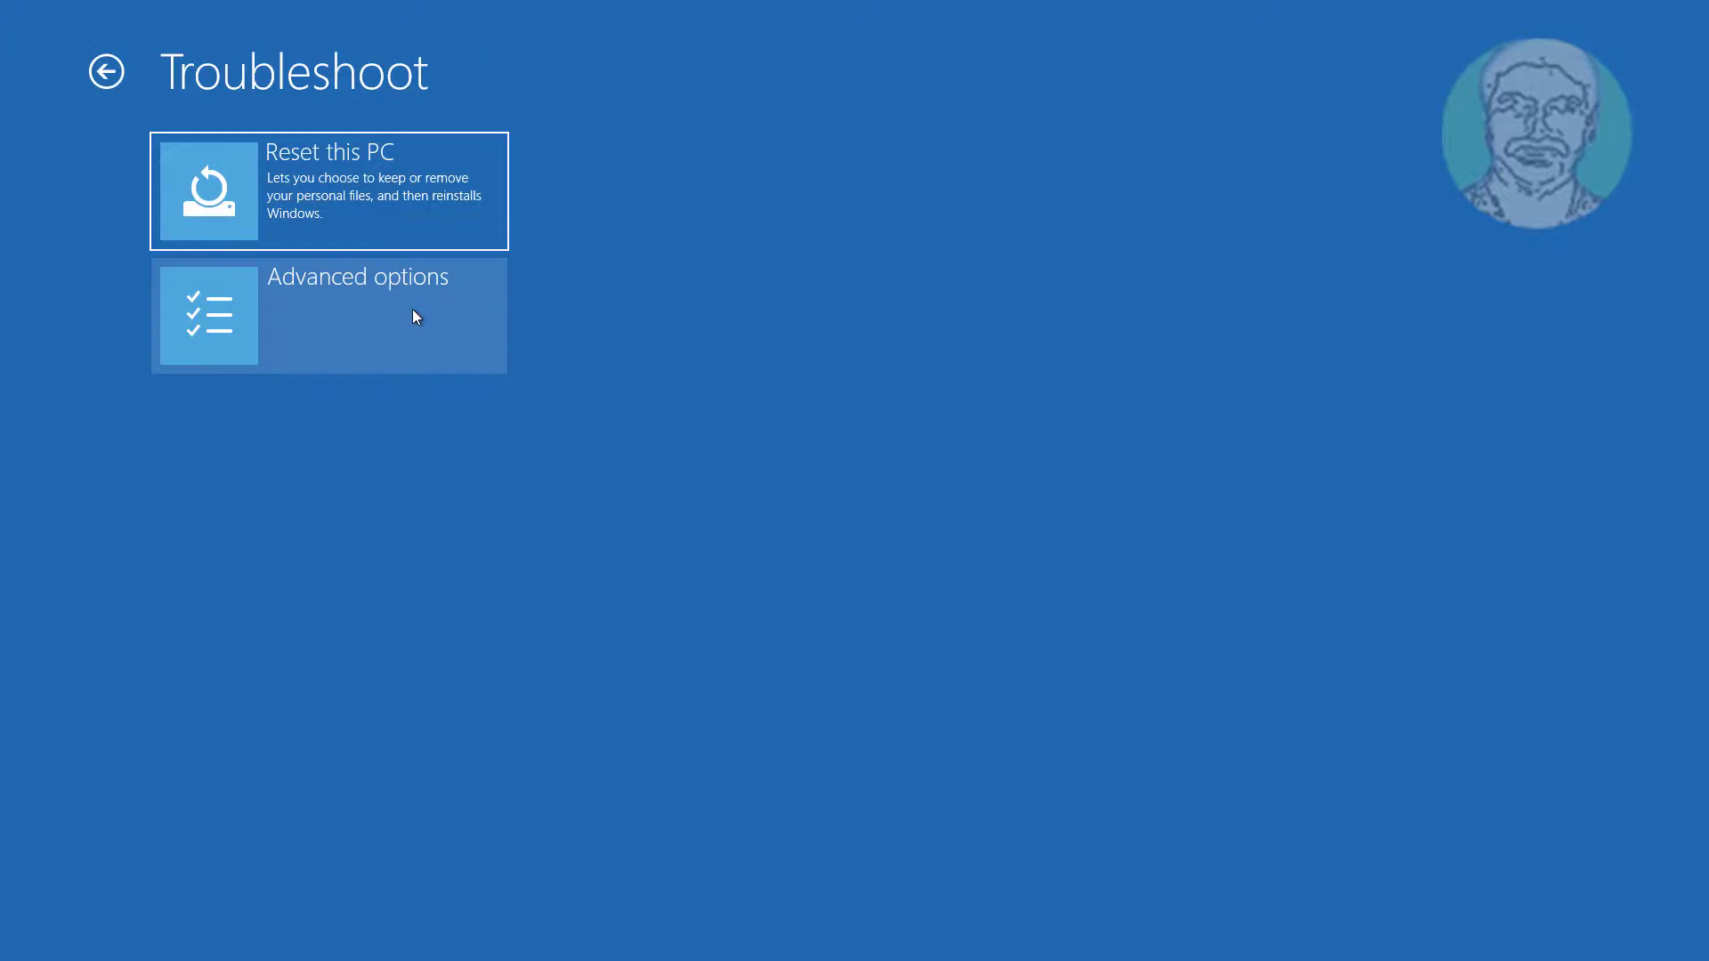
pyautogui.click(413, 309)
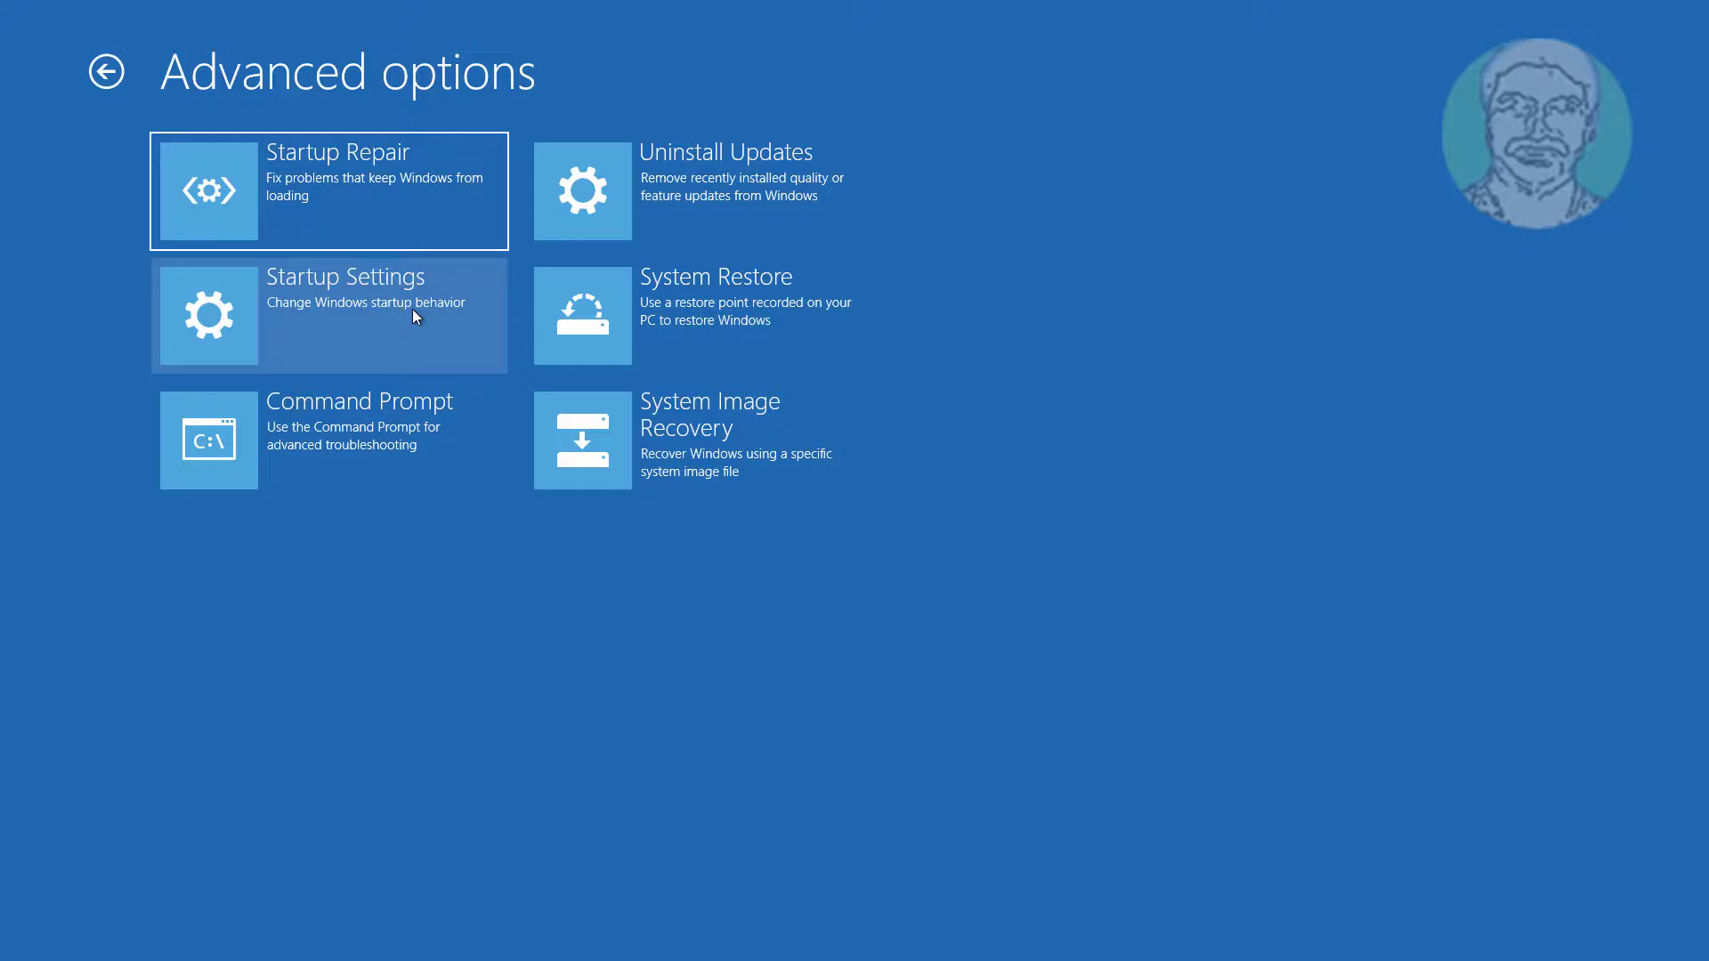
pyautogui.click(395, 449)
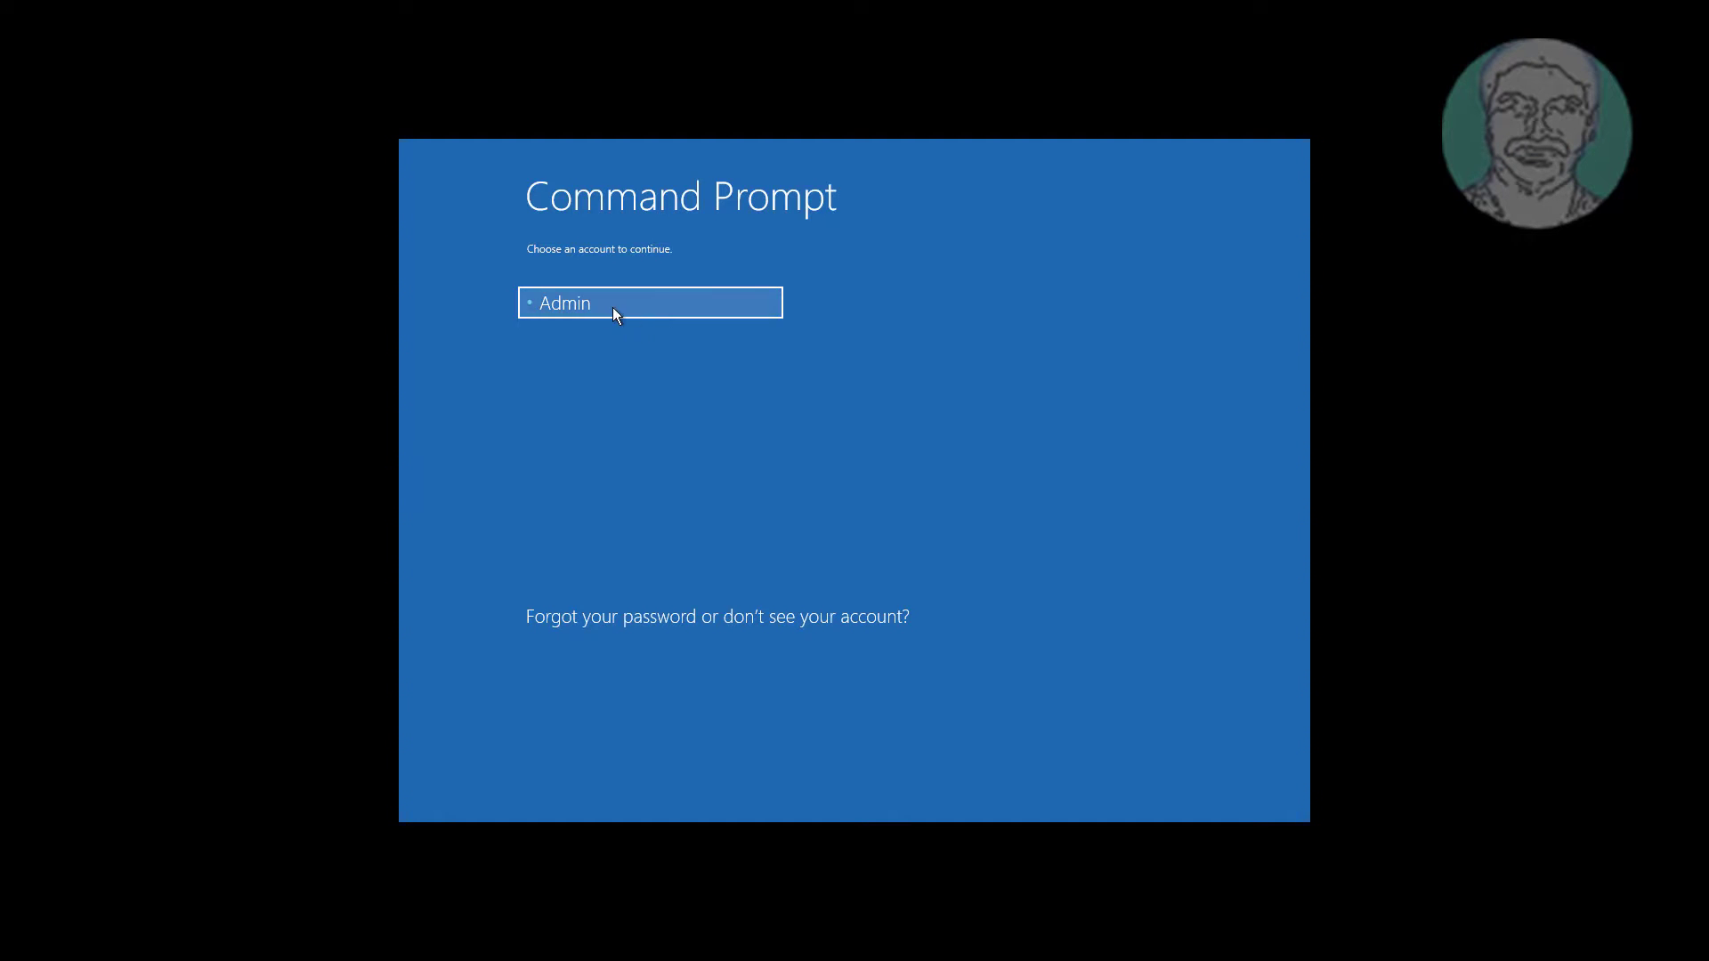
pyautogui.click(609, 309)
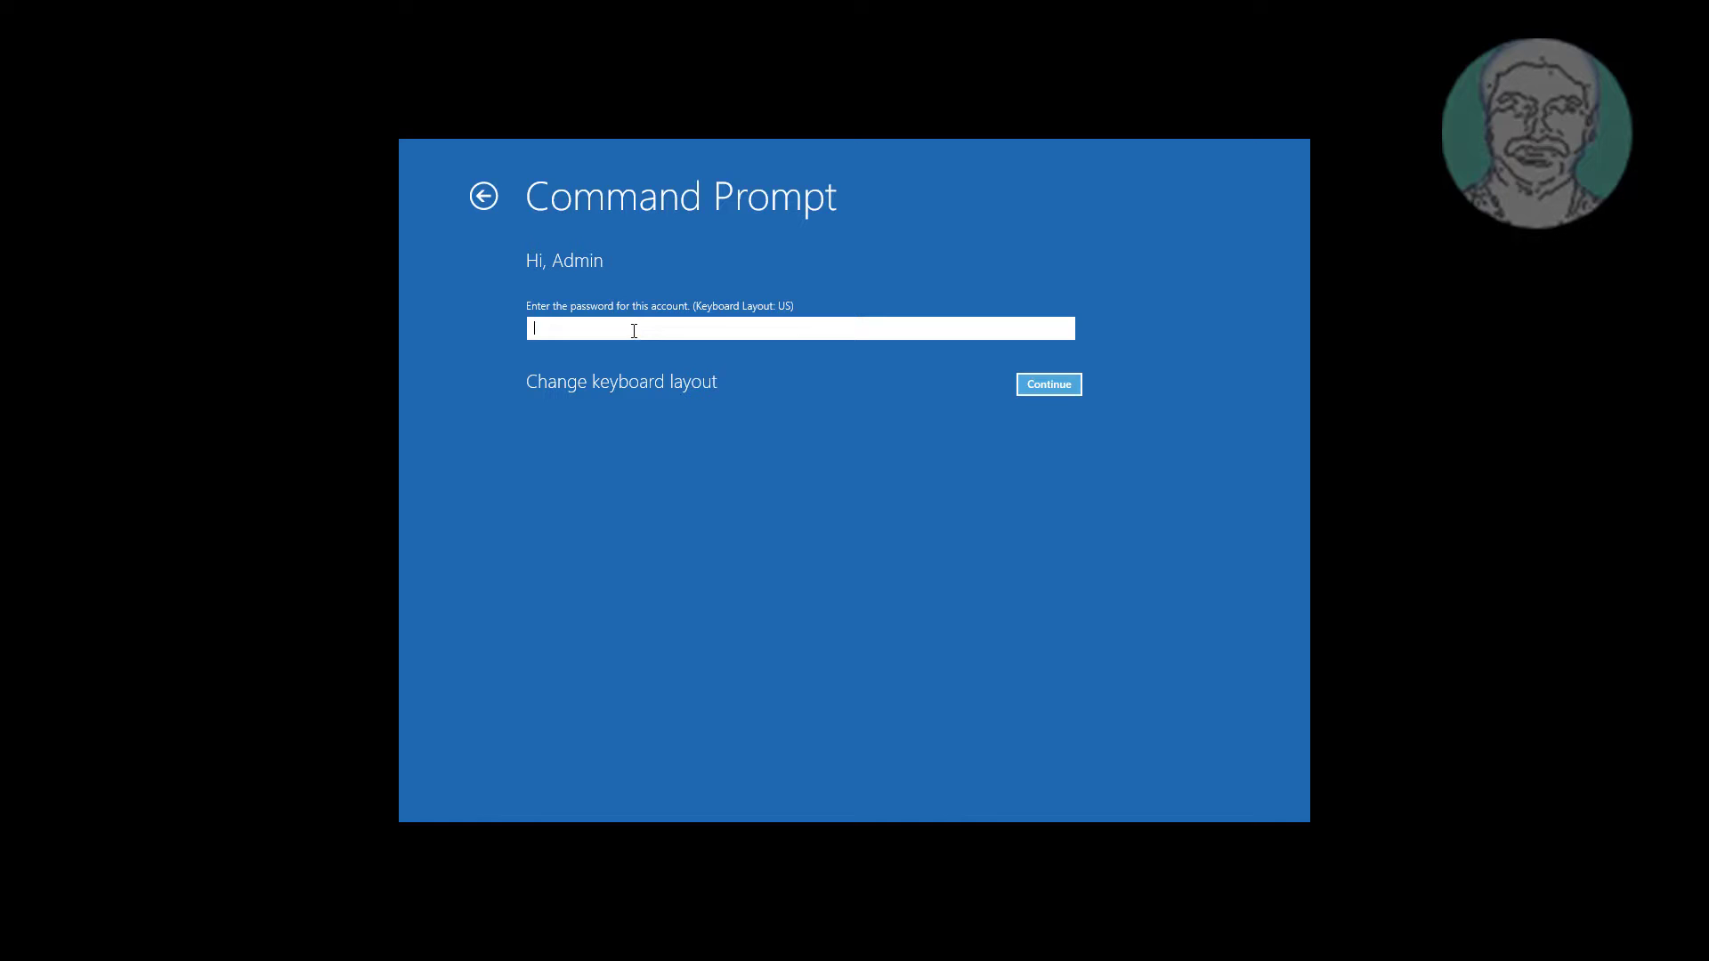
pyautogui.write('********')
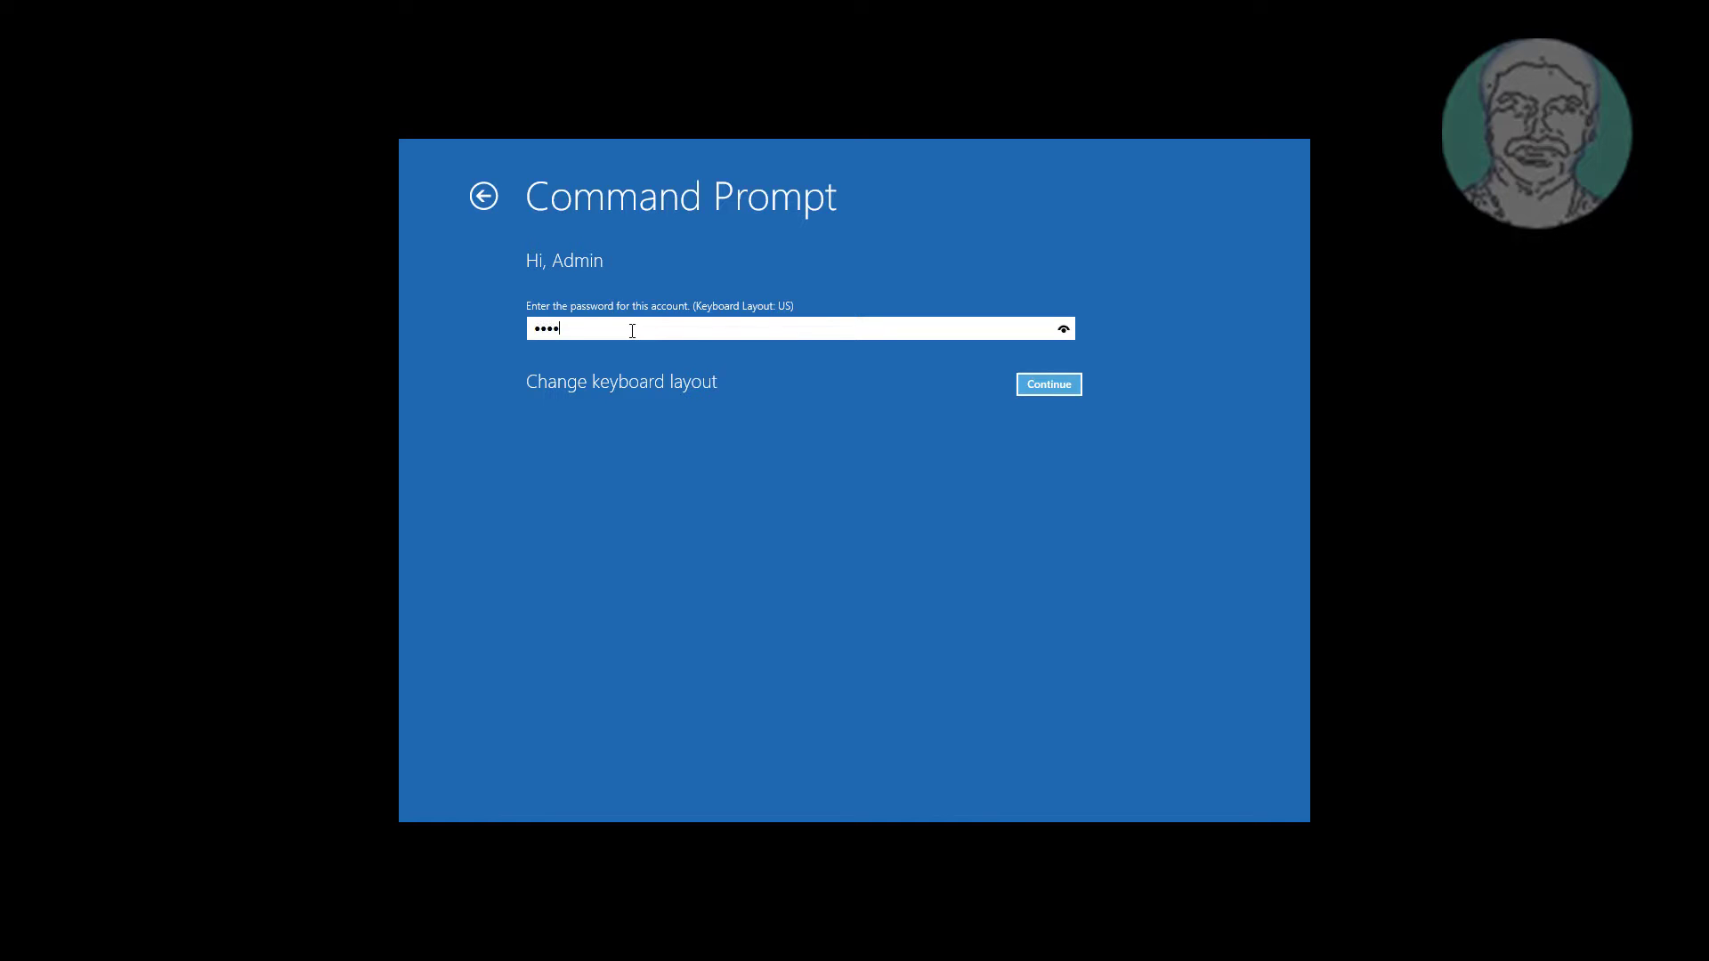